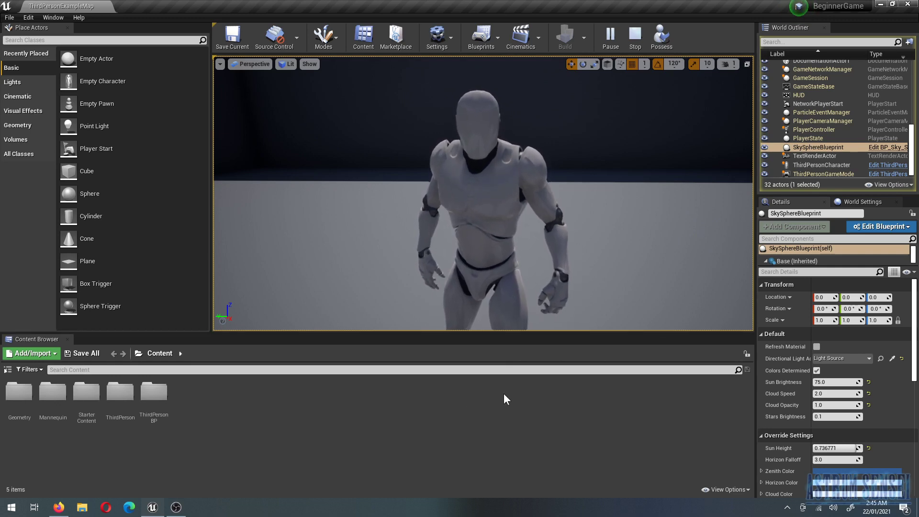
Switch to Firefox and download Free Nobiax modular building asset.7z from the 3D Art section of OpenGameArt.org
{"action": "left_click", "coordinate": [58, 507]}
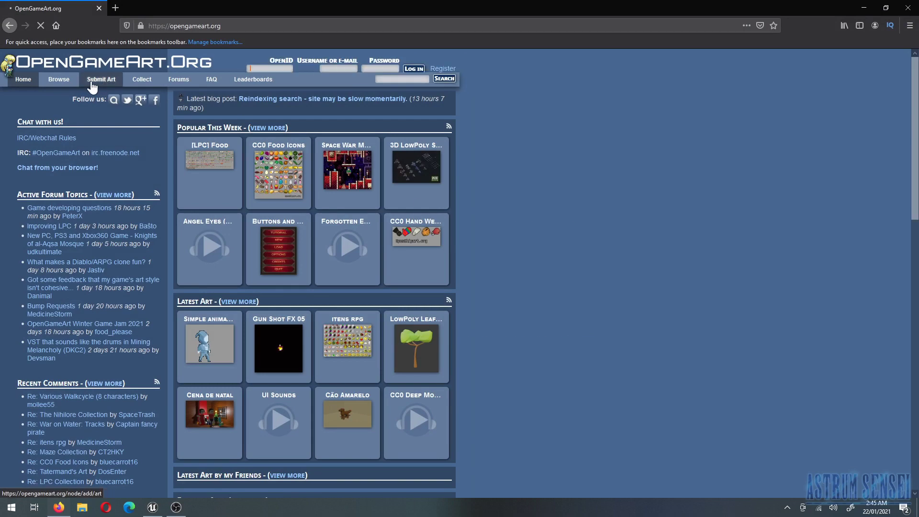
{"action": "mouse_move", "coordinate": [67, 85]}
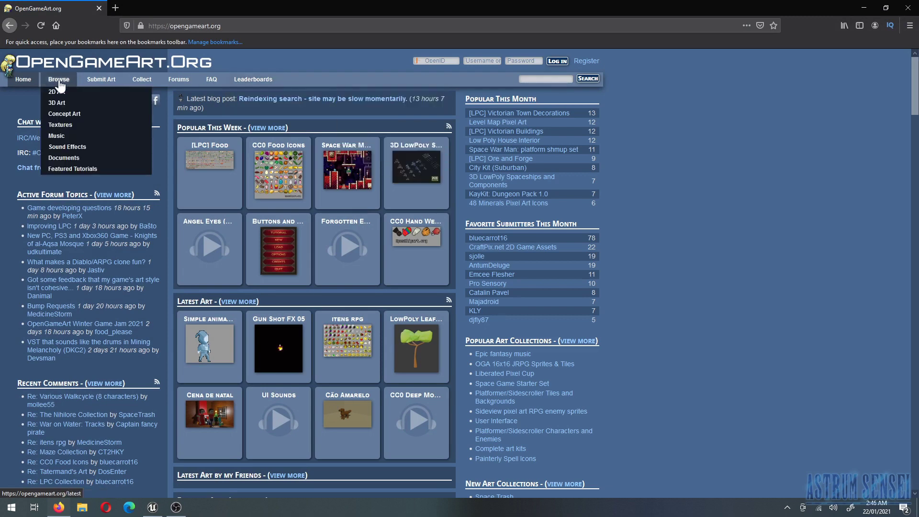
{"action": "left_click", "coordinate": [64, 105]}
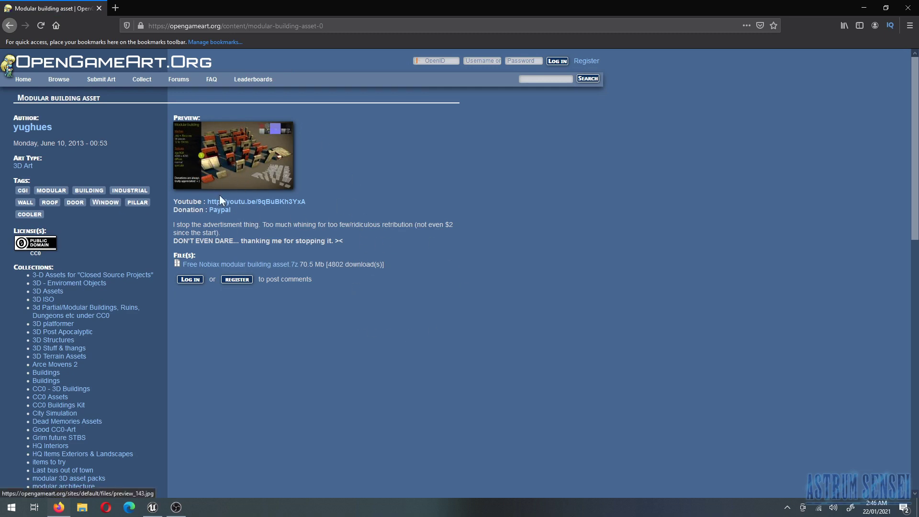
{"action": "left_click", "coordinate": [205, 268]}
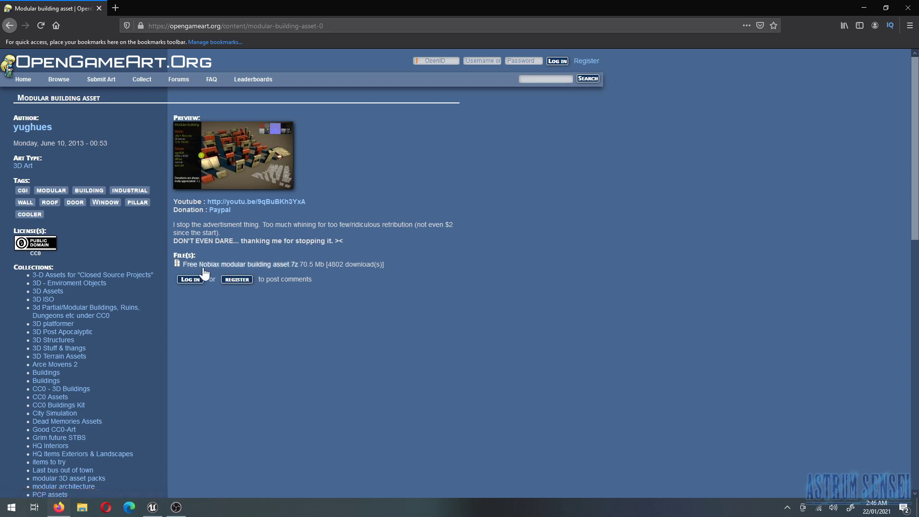
{"action": "left_click", "coordinate": [277, 271]}
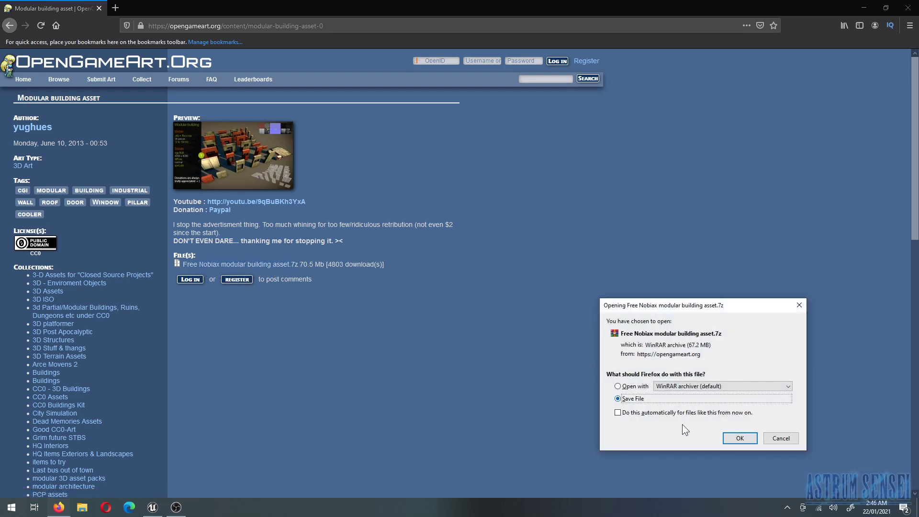
{"action": "left_click", "coordinate": [740, 439]}
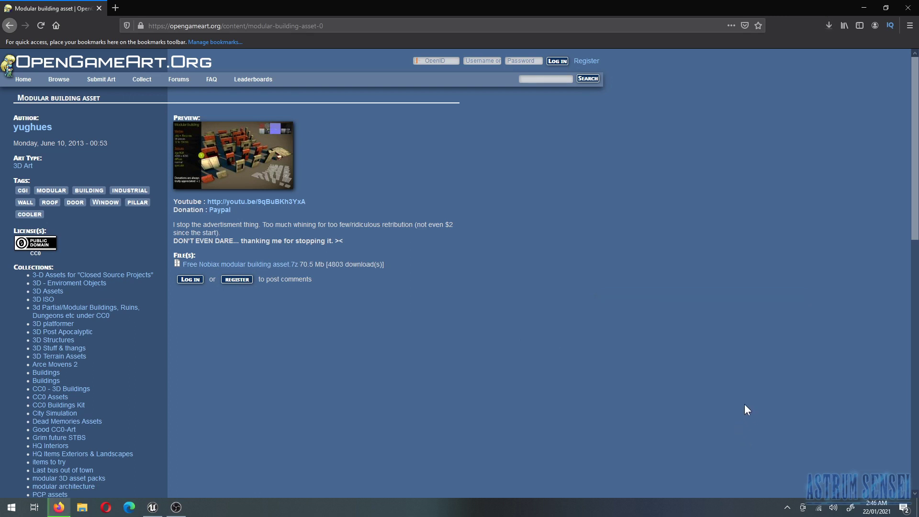
Place the downloaded Free Nobiax modular building asset.7z archive on the desktop and close the browser
{"action": "double_click", "coordinate": [773, 6]}
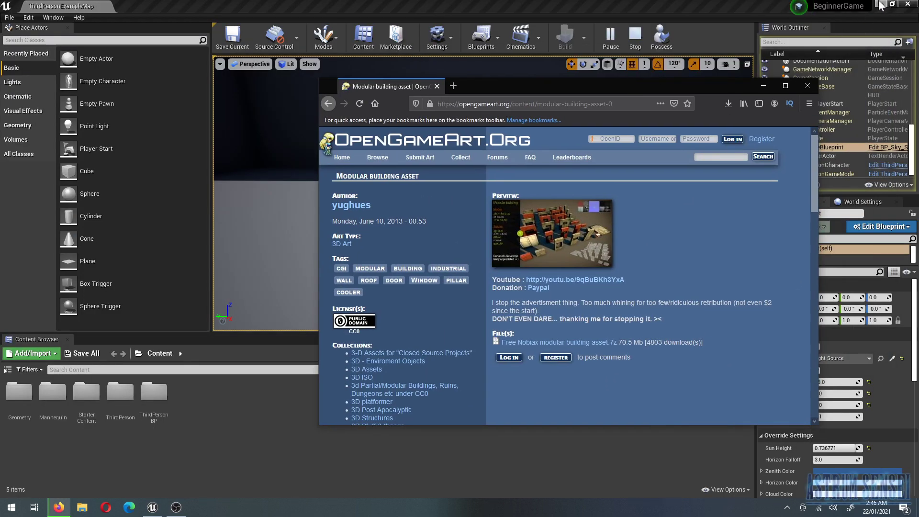
{"action": "left_click", "coordinate": [872, 6]}
{"action": "left_click", "coordinate": [873, 4]}
{"action": "left_click_drag", "start_coordinate": [649, 94], "coordinate": [395, 416]}
{"action": "left_click", "coordinate": [473, 432]}
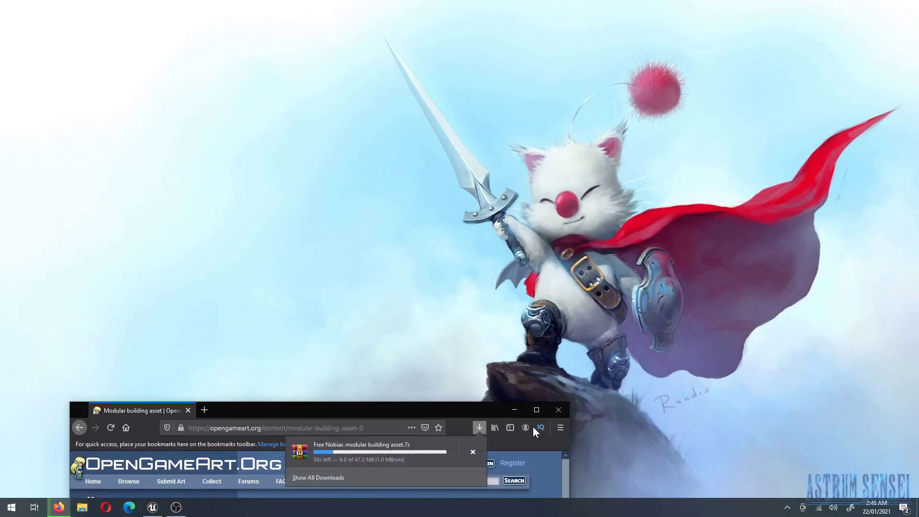
{"action": "left_click_drag", "start_coordinate": [808, 89], "coordinate": [451, 401]}
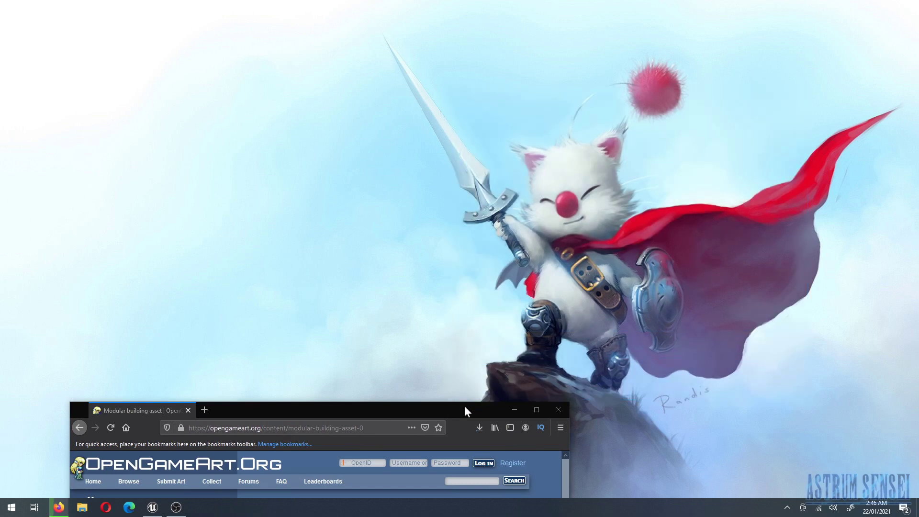
{"action": "left_click_drag", "start_coordinate": [465, 406], "coordinate": [373, 394]}
{"action": "left_click", "coordinate": [387, 416]}
{"action": "left_click_drag", "start_coordinate": [332, 446], "coordinate": [345, 120]}
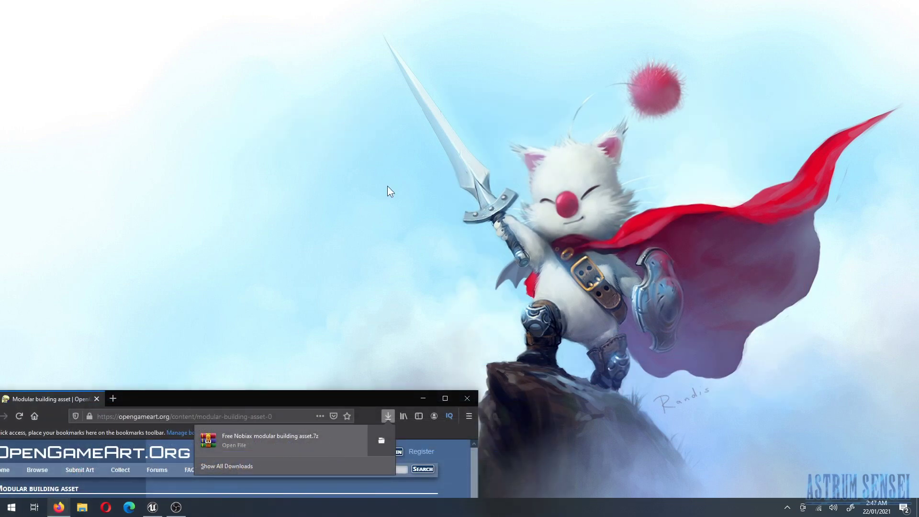
{"action": "left_click", "coordinate": [467, 399]}
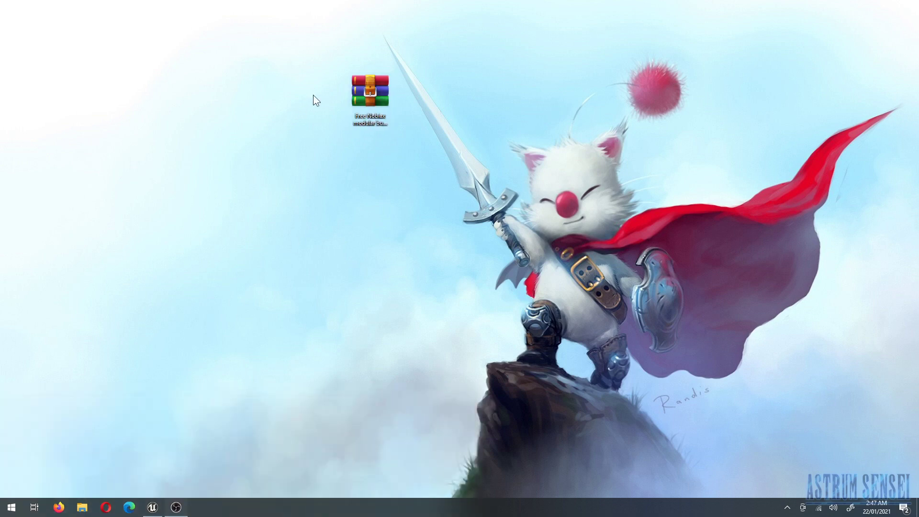
Extract the archive into its own Free Nobiax modular building asset folder and open that folder maximized
{"action": "right_click", "coordinate": [375, 94]}
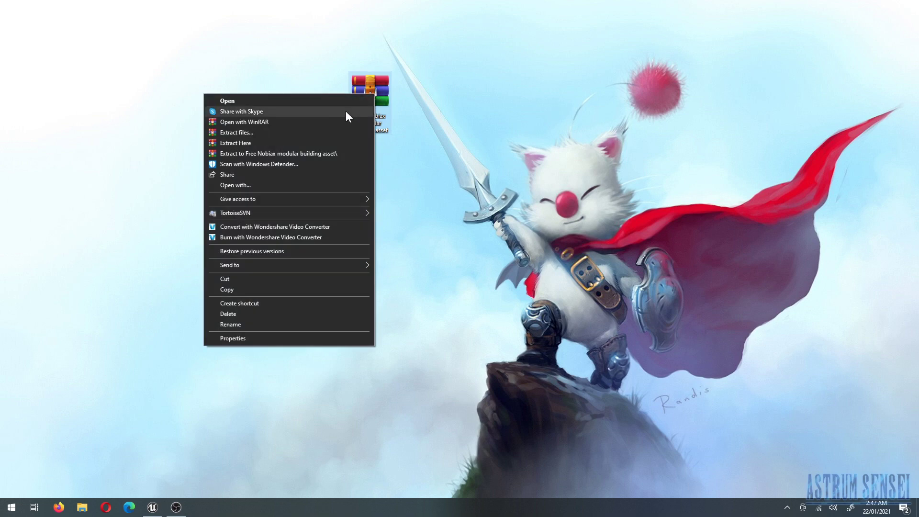
{"action": "left_click", "coordinate": [287, 154]}
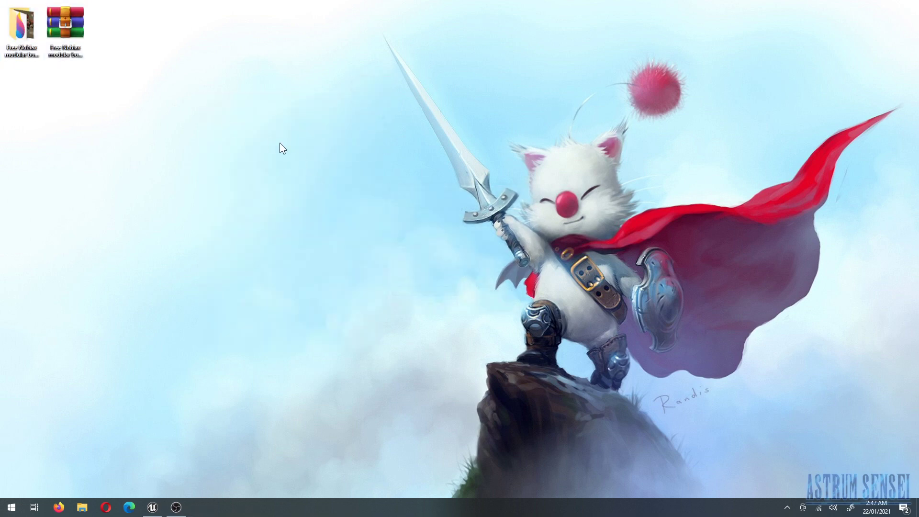
{"action": "double_click", "coordinate": [22, 26]}
{"action": "double_click", "coordinate": [430, 77]}
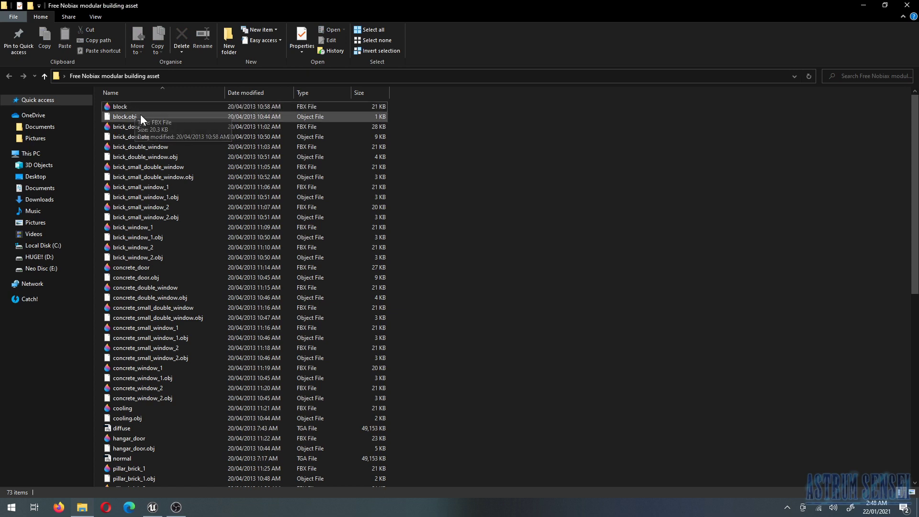
Sort the extracted files by type and select all the FBX files, from block to wall_concrete_5
{"action": "left_click", "coordinate": [308, 93]}
{"action": "left_click_drag", "start_coordinate": [407, 104], "coordinate": [179, 439]}
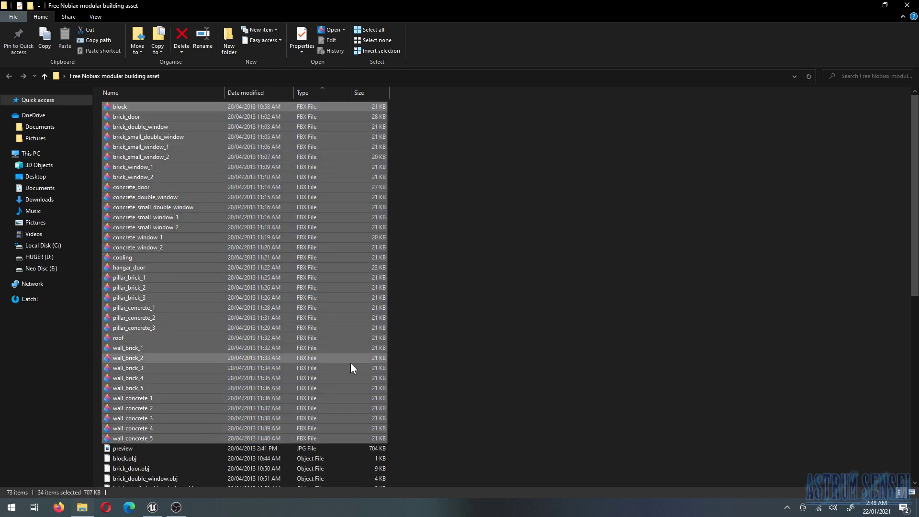
{"action": "scroll", "coordinate": [362, 367], "scroll_direction": "down", "scroll_amount": 11}
{"action": "scroll", "coordinate": [363, 368], "scroll_direction": "up", "scroll_amount": 11}
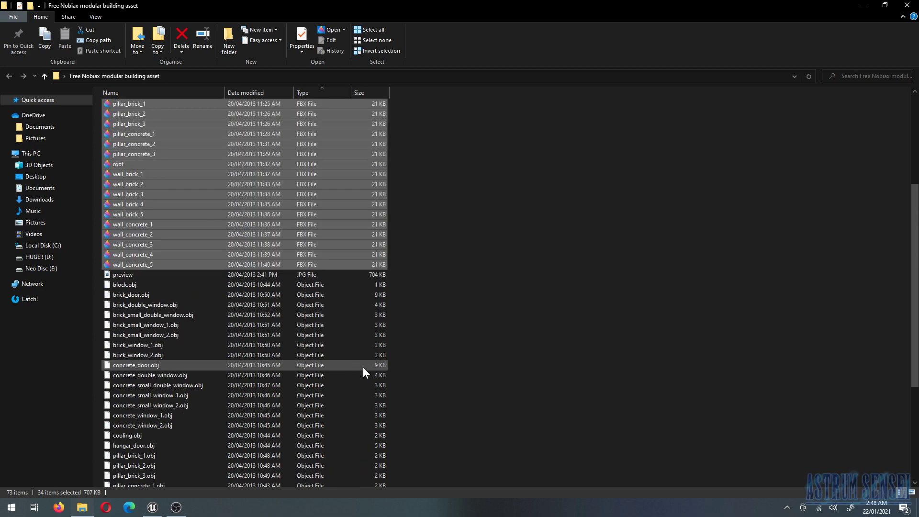
Restore the asset folder window to a smaller size over Unreal Editor and return to the project's Content folder
{"action": "left_click", "coordinate": [153, 508]}
{"action": "left_click", "coordinate": [83, 508]}
{"action": "left_click_drag", "start_coordinate": [448, 6], "coordinate": [626, 121]}
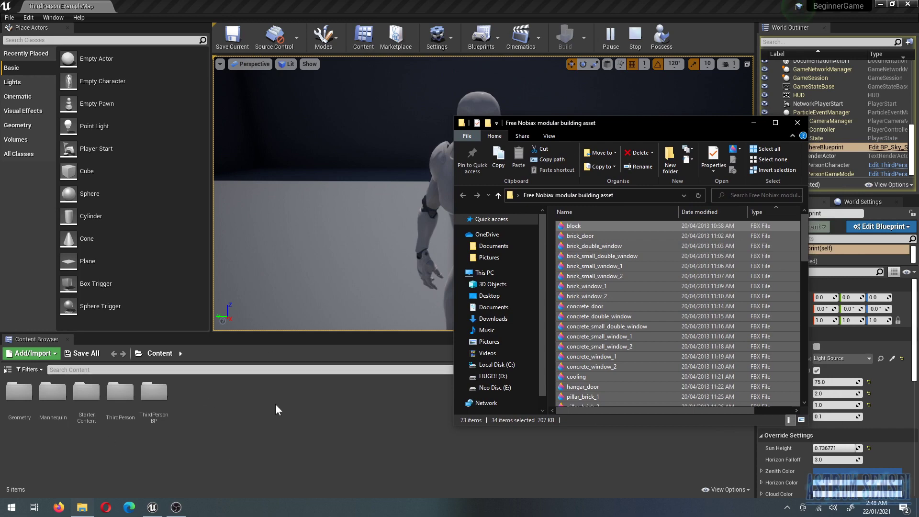
{"action": "left_click", "coordinate": [335, 450]}
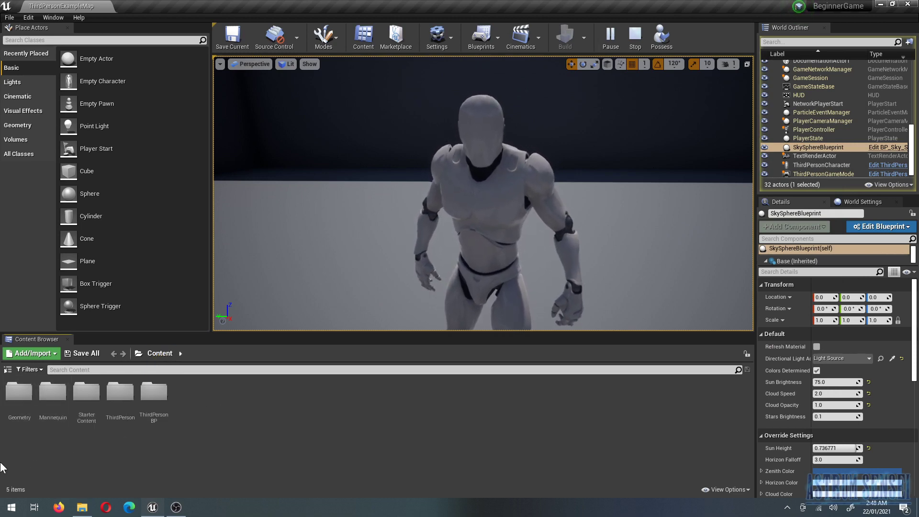
{"action": "left_click", "coordinate": [81, 507]}
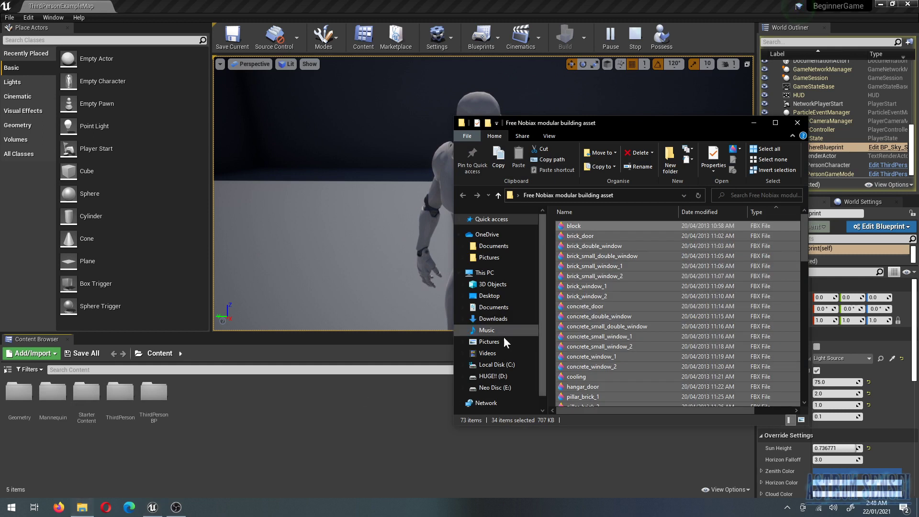
{"action": "left_click", "coordinate": [192, 435]}
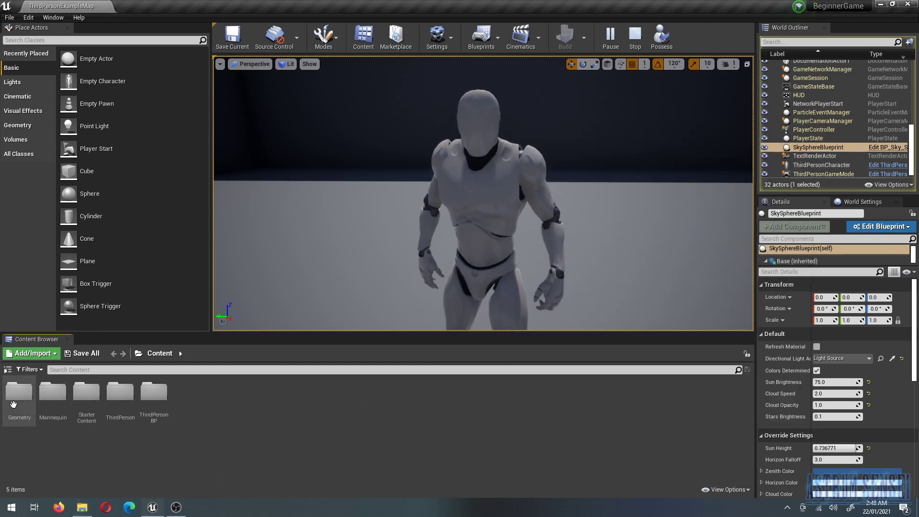
Examine how the Geometry folder and its Meshes subfolder are organized, ending back in the Content folder
{"action": "double_click", "coordinate": [12, 402]}
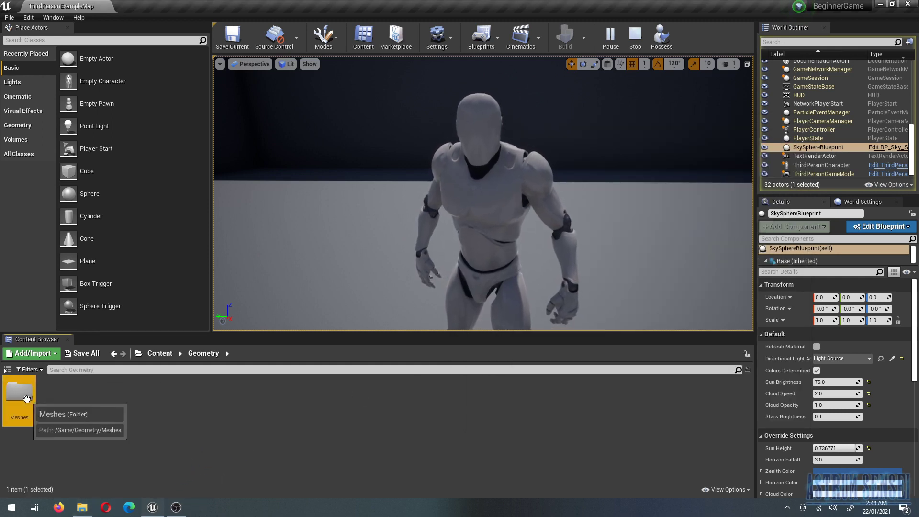
{"action": "double_click", "coordinate": [12, 401]}
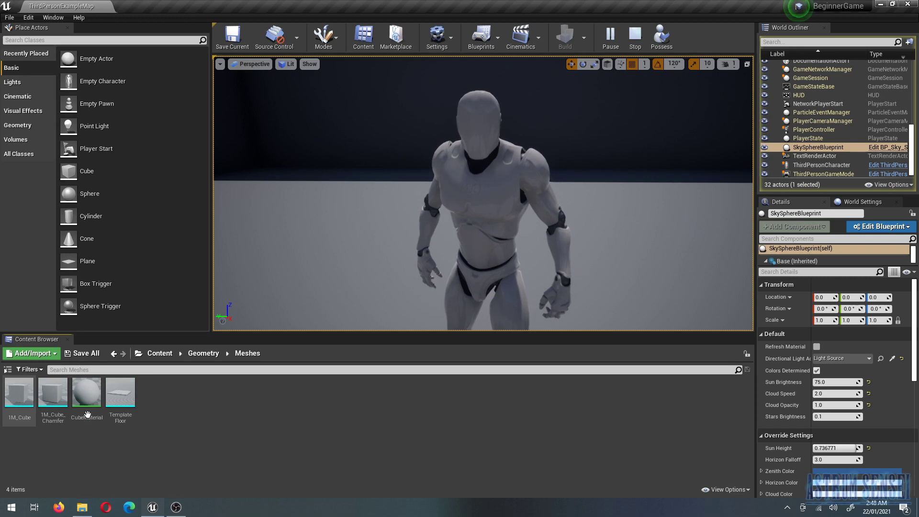
{"action": "left_click", "coordinate": [195, 355]}
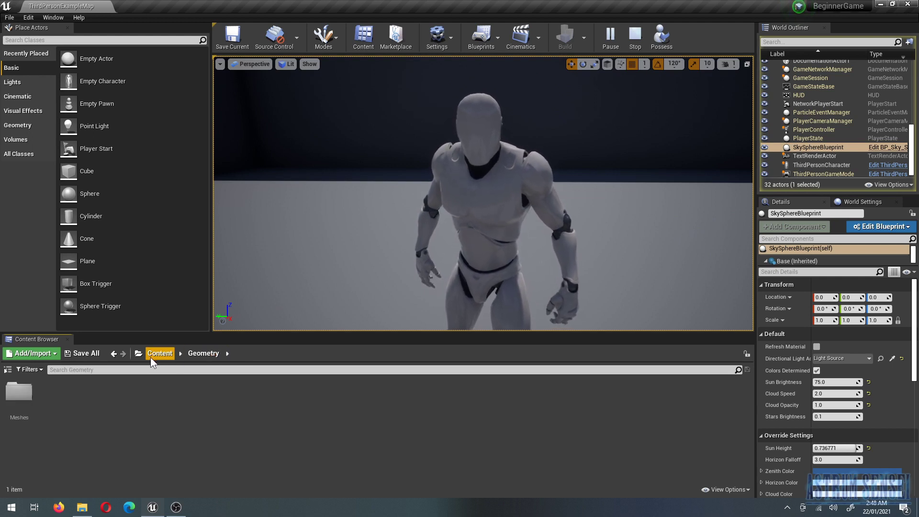
{"action": "left_click", "coordinate": [150, 357]}
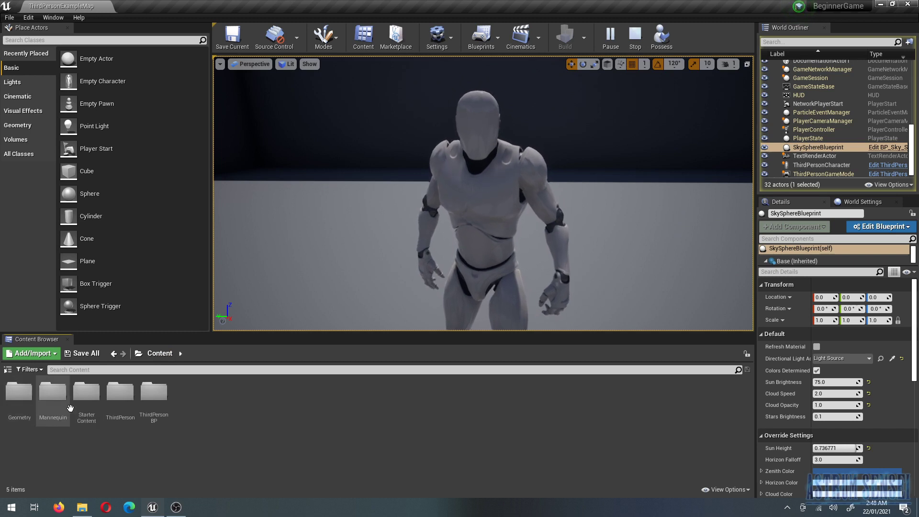
Examine the Mannequin folder's Character, Mesh and Animations subfolders, ending back in the Content folder
{"action": "double_click", "coordinate": [51, 398]}
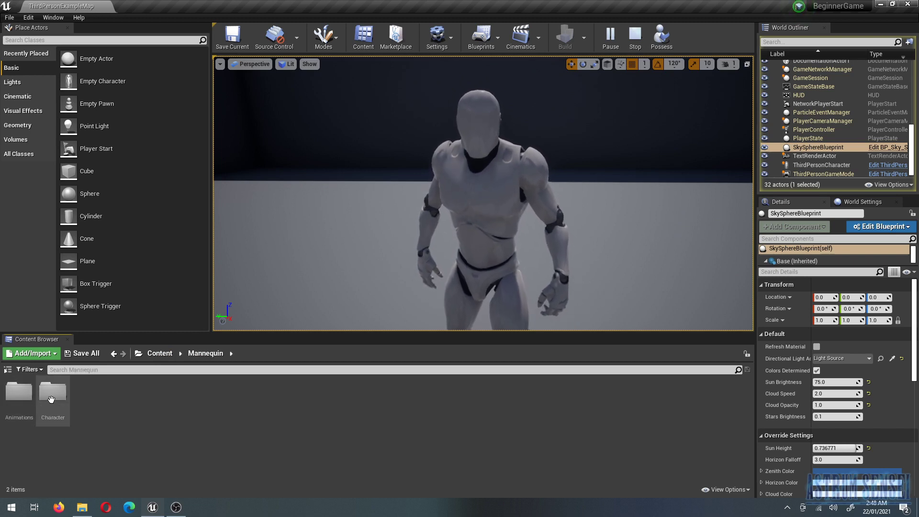
{"action": "double_click", "coordinate": [46, 399]}
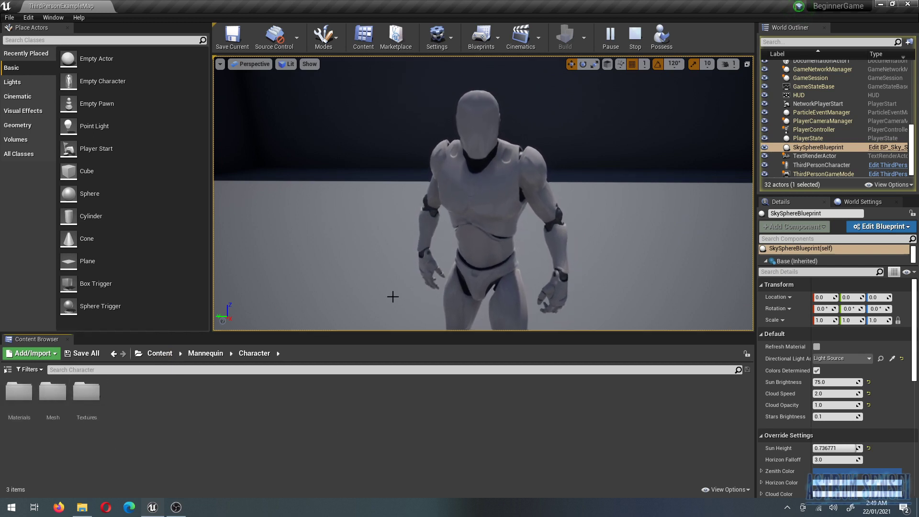
{"action": "double_click", "coordinate": [51, 391]}
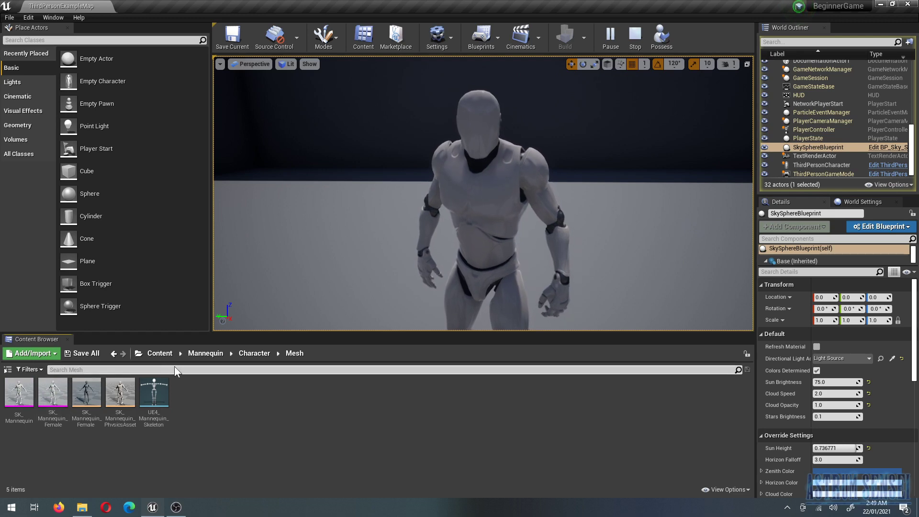
{"action": "left_click", "coordinate": [254, 353]}
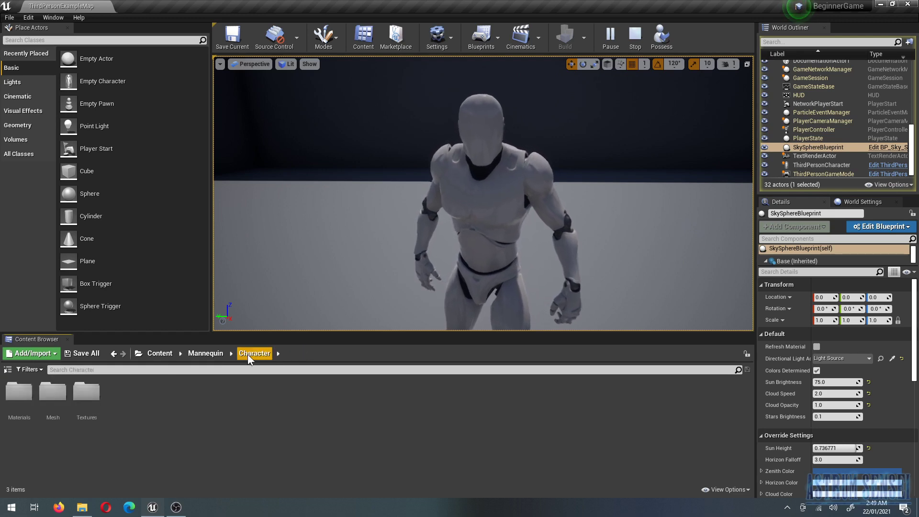
{"action": "left_click", "coordinate": [202, 354]}
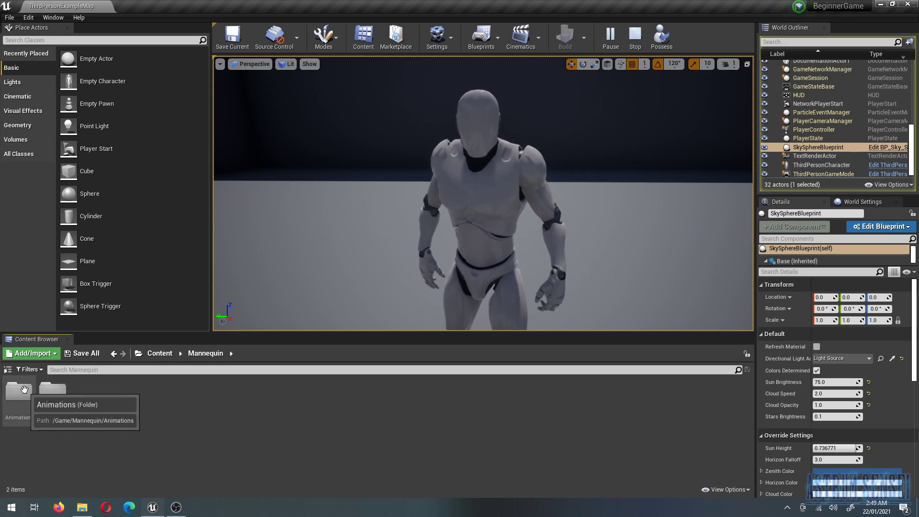
{"action": "double_click", "coordinate": [24, 389]}
{"action": "left_click", "coordinate": [206, 353]}
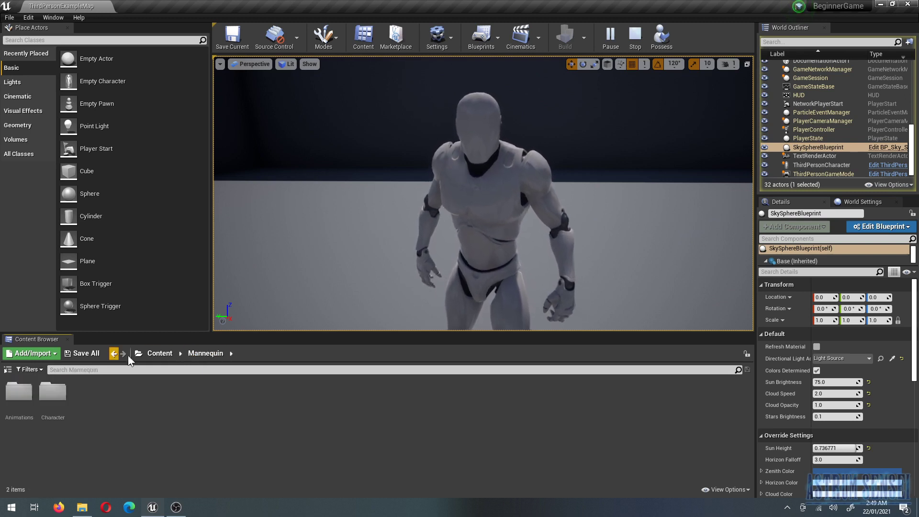
{"action": "left_click", "coordinate": [159, 353]}
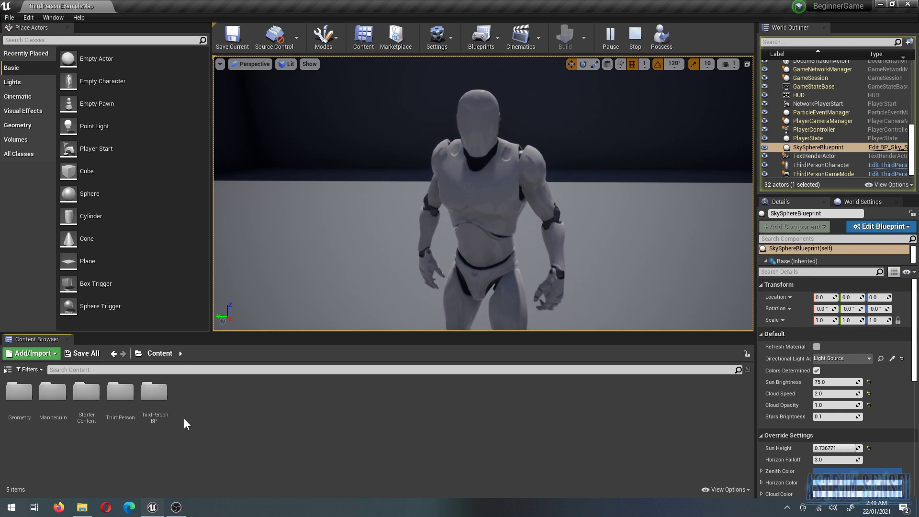
Examine the StarterContent folder's structure and the static meshes in its Props folder
{"action": "double_click", "coordinate": [86, 394]}
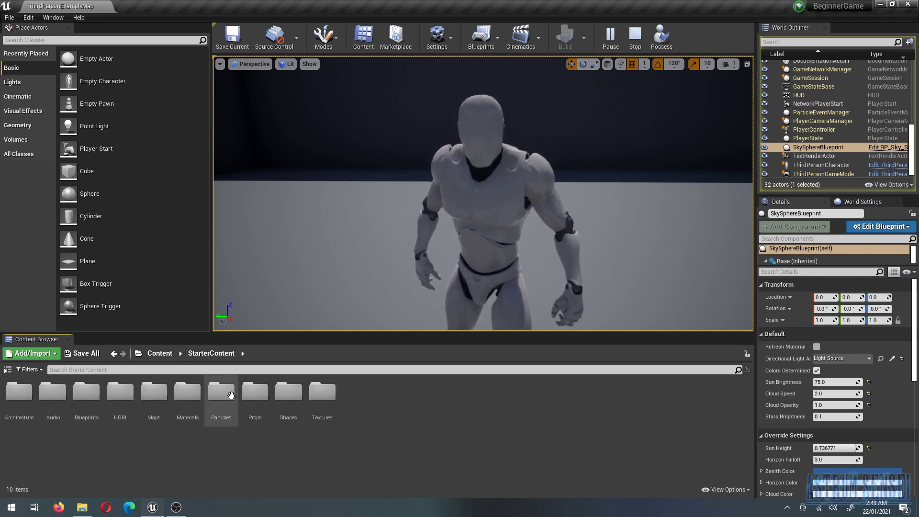
{"action": "double_click", "coordinate": [253, 391]}
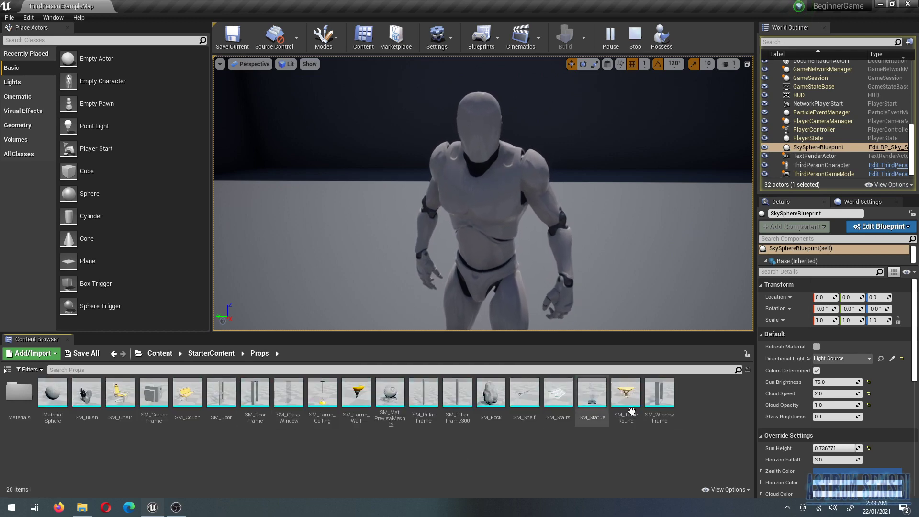
{"action": "left_click", "coordinate": [211, 353]}
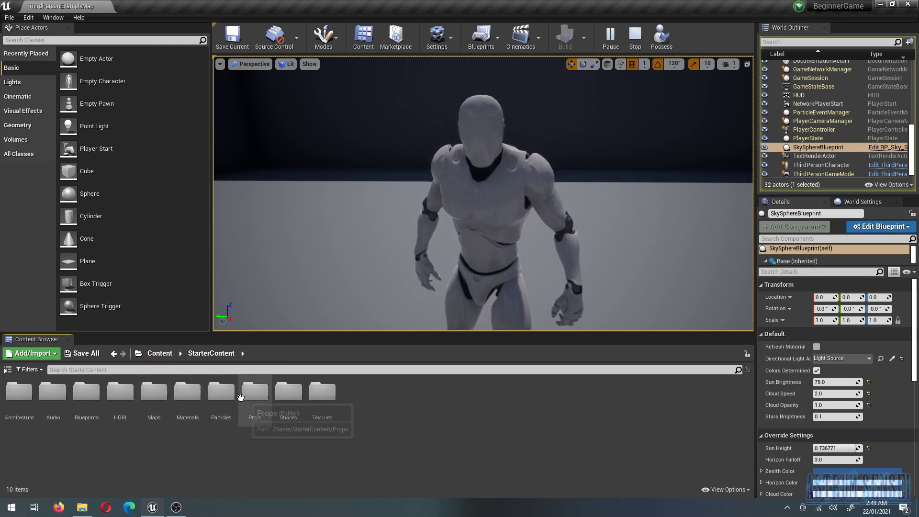
{"action": "double_click", "coordinate": [255, 400]}
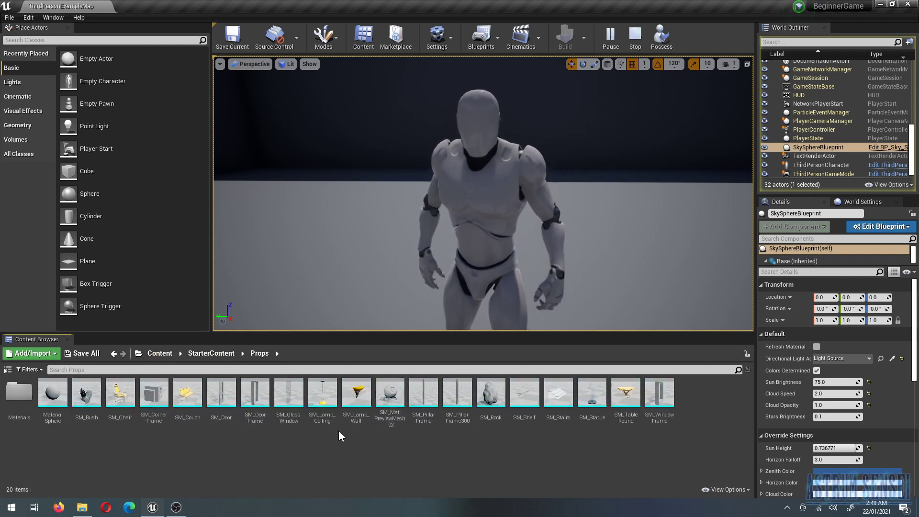
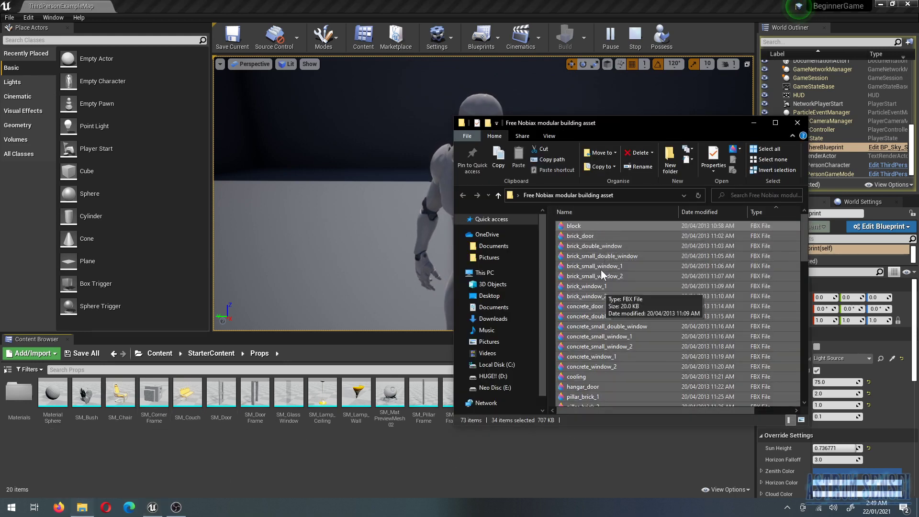
Look over the selected FBX files and the asset import choices offered for the Props folder
{"action": "scroll", "coordinate": [594, 243], "scroll_direction": "down", "scroll_amount": 3}
{"action": "scroll", "coordinate": [626, 261], "scroll_direction": "up", "scroll_amount": 3}
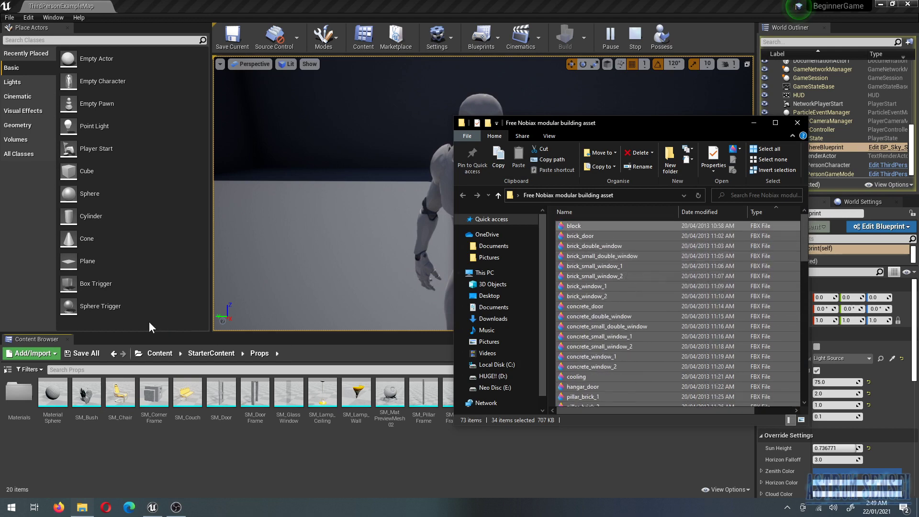
{"action": "left_click", "coordinate": [37, 354]}
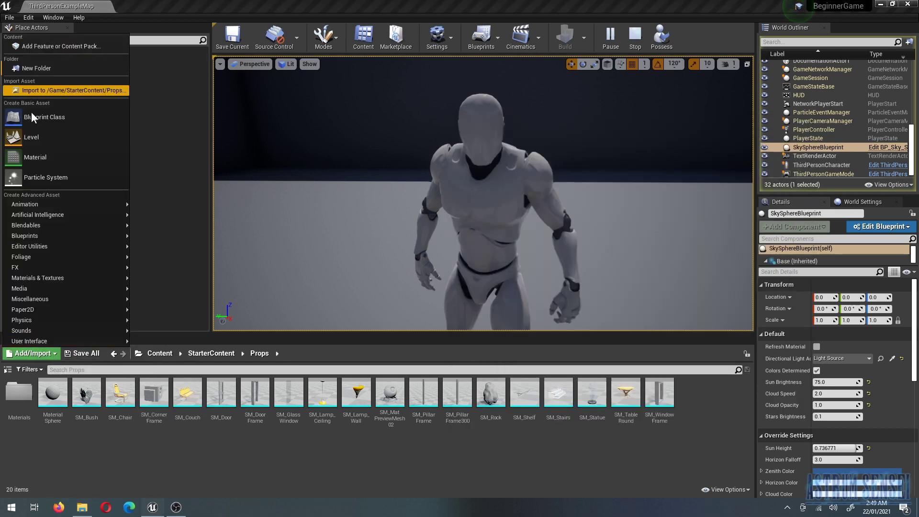
{"action": "left_click", "coordinate": [42, 354]}
{"action": "left_click", "coordinate": [45, 355]}
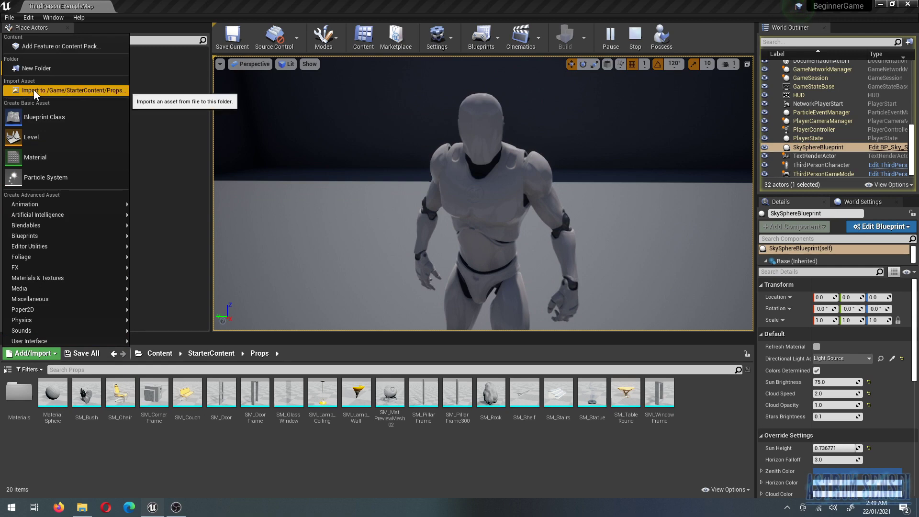
{"action": "left_click", "coordinate": [536, 458]}
Import all selected FBX files into the Props folder as static meshes, with Local material search and Create New Materials
{"action": "left_click", "coordinate": [82, 507]}
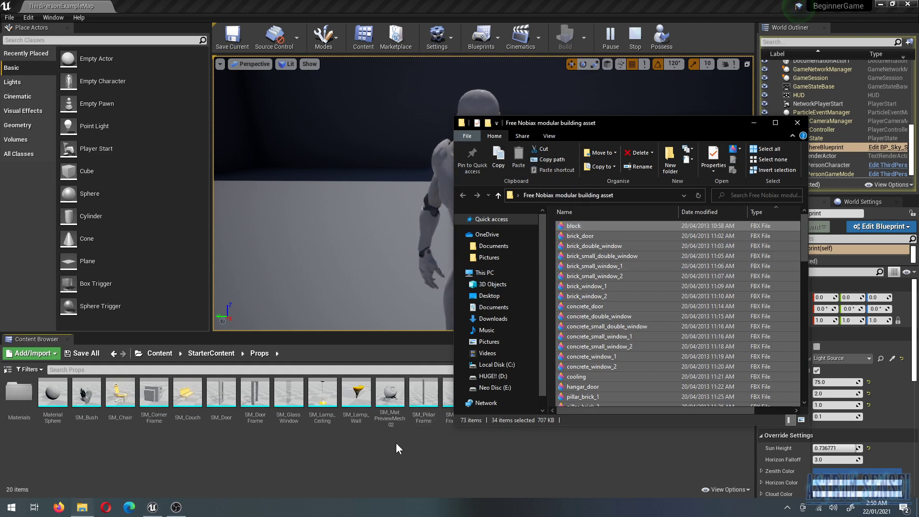
{"action": "left_click_drag", "start_coordinate": [396, 443], "coordinate": [396, 443]}
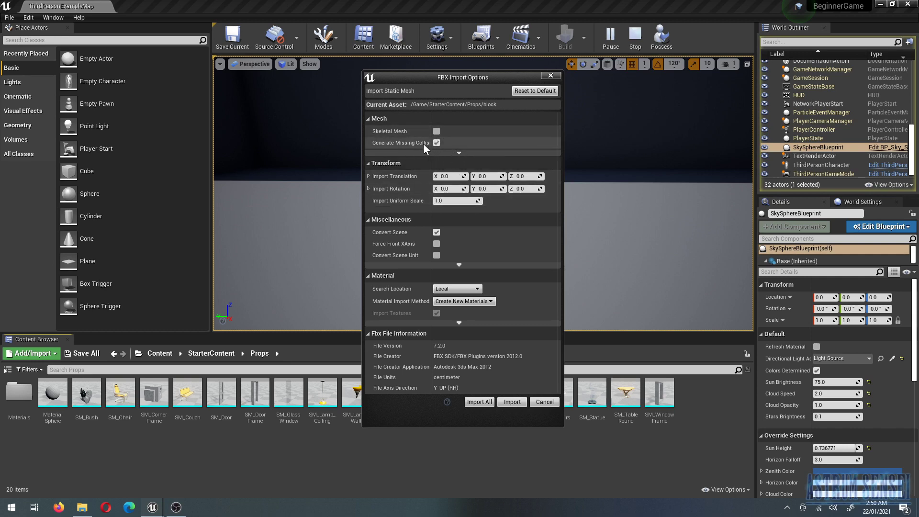
{"action": "left_click", "coordinate": [455, 152]}
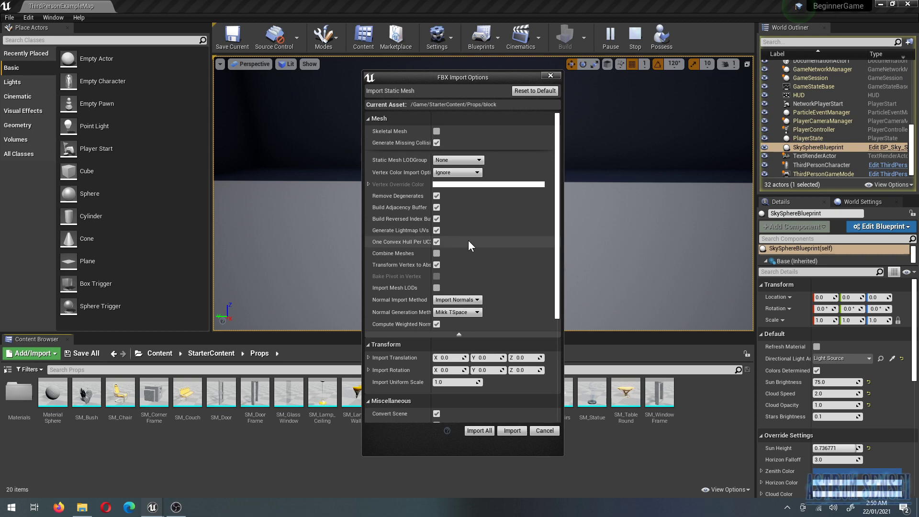
{"action": "left_click", "coordinate": [459, 335]}
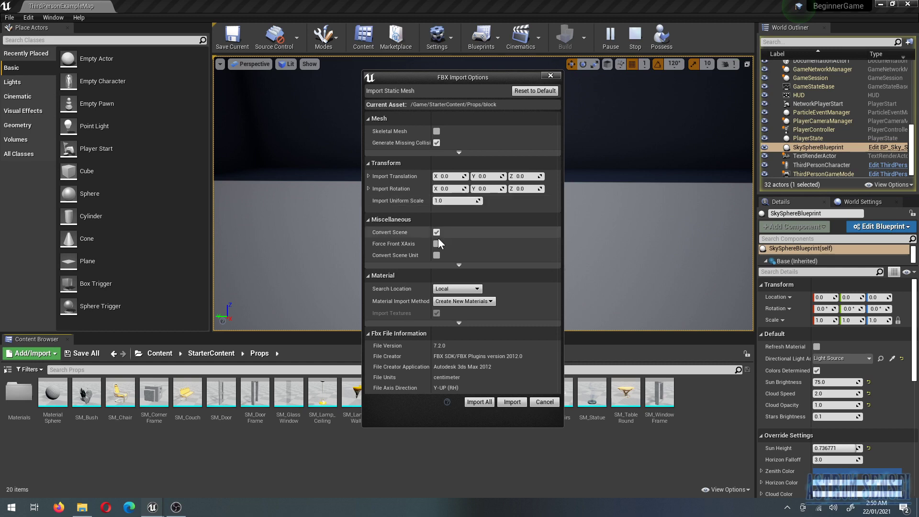
{"action": "left_click", "coordinate": [458, 290]}
{"action": "left_click", "coordinate": [458, 290]}
{"action": "left_click", "coordinate": [454, 301]}
{"action": "left_click", "coordinate": [462, 319]}
{"action": "left_click", "coordinate": [460, 323]}
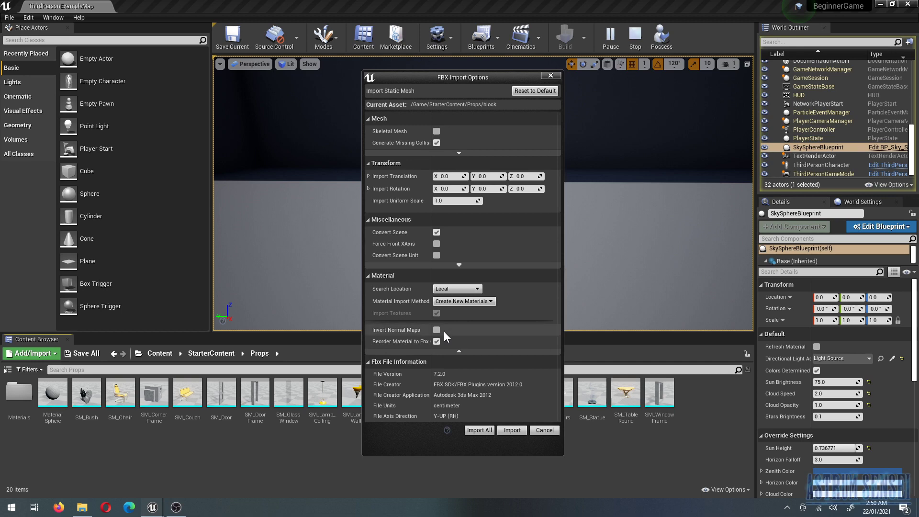
{"action": "left_click", "coordinate": [509, 431]}
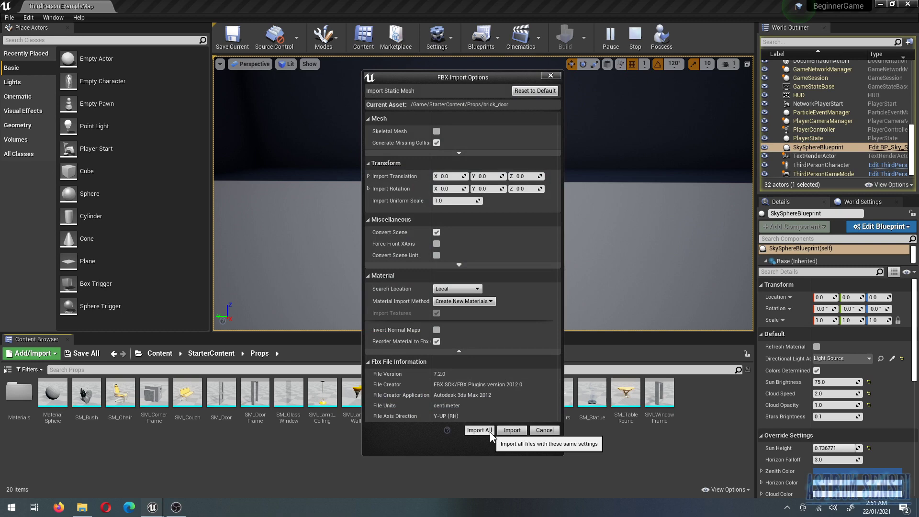
{"action": "left_click", "coordinate": [478, 430]}
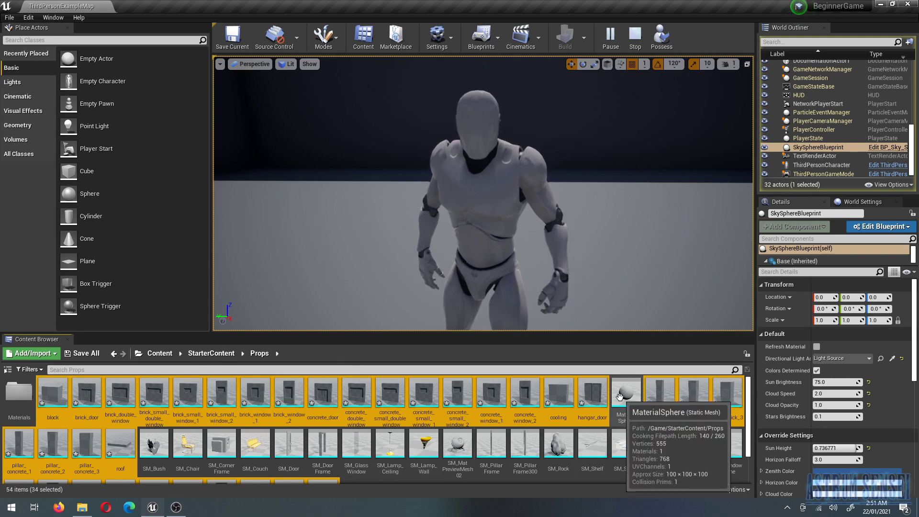
Import the diffuse, normal and specular TGA textures from the asset folder into the Props folder
{"action": "scroll", "coordinate": [422, 457], "scroll_direction": "down", "scroll_amount": 2}
{"action": "left_click", "coordinate": [421, 458]}
{"action": "scroll", "coordinate": [421, 458], "scroll_direction": "up", "scroll_amount": 2}
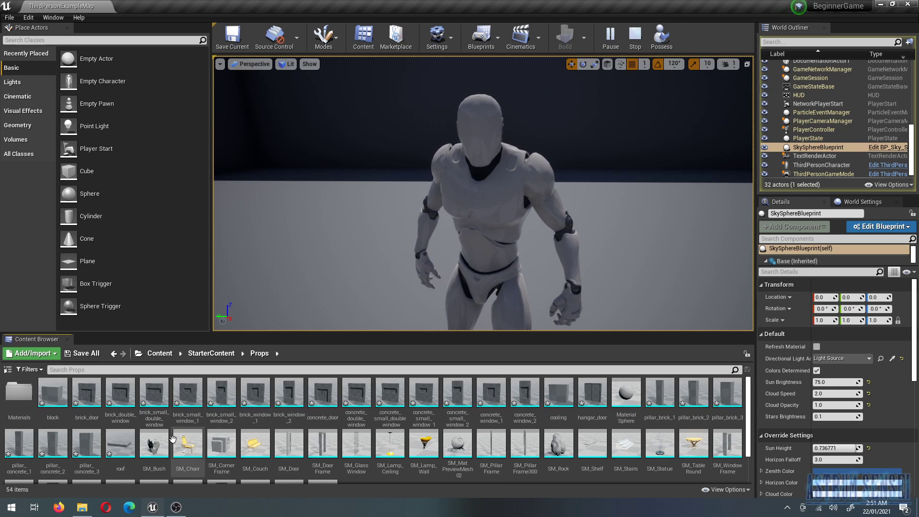
{"action": "scroll", "coordinate": [248, 430], "scroll_direction": "down", "scroll_amount": 2}
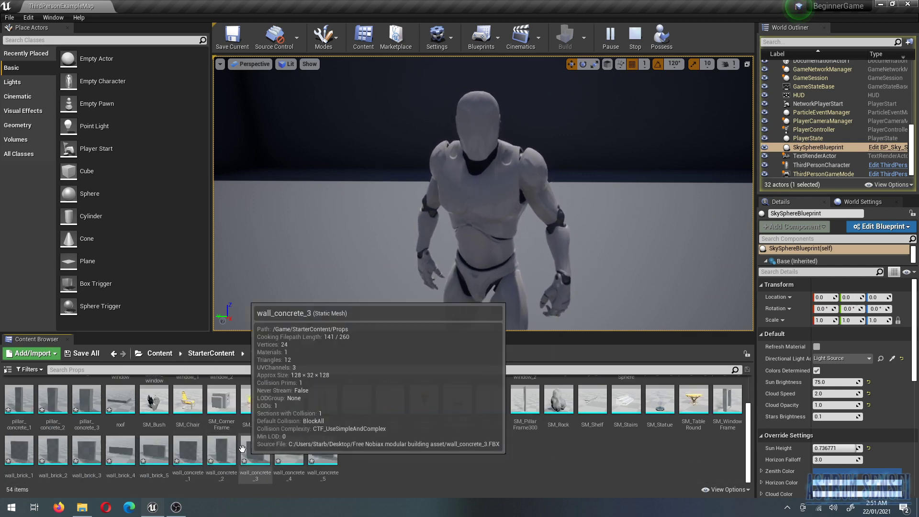
{"action": "left_click", "coordinate": [83, 508]}
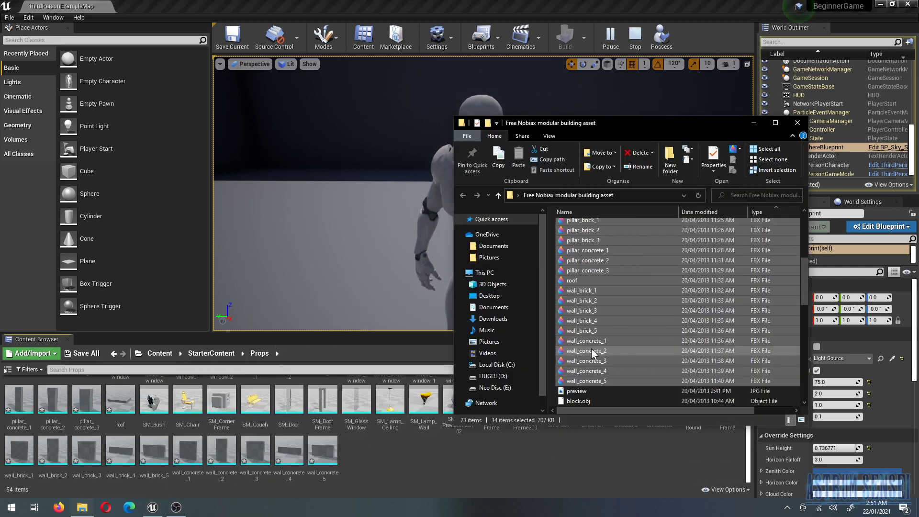
{"action": "scroll", "coordinate": [591, 353], "scroll_direction": "down", "scroll_amount": 12}
{"action": "scroll", "coordinate": [591, 349], "scroll_direction": "down", "scroll_amount": 1}
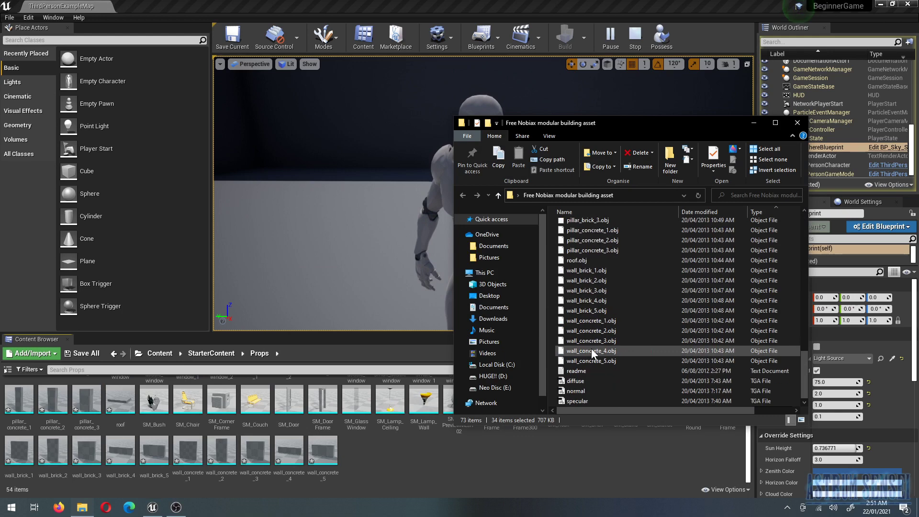
{"action": "left_click", "coordinate": [574, 383]}
{"action": "left_click", "coordinate": [581, 393], "text": "shift"}
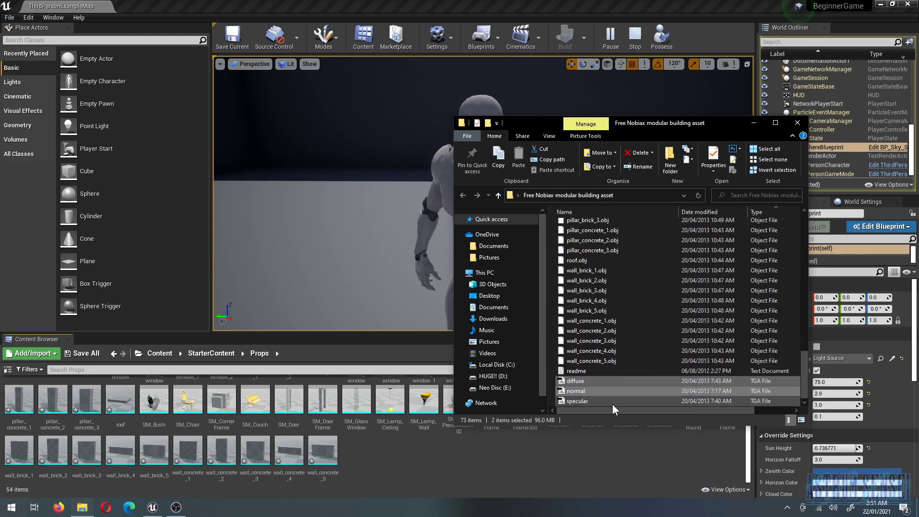
{"action": "left_click", "coordinate": [600, 401], "text": "shift"}
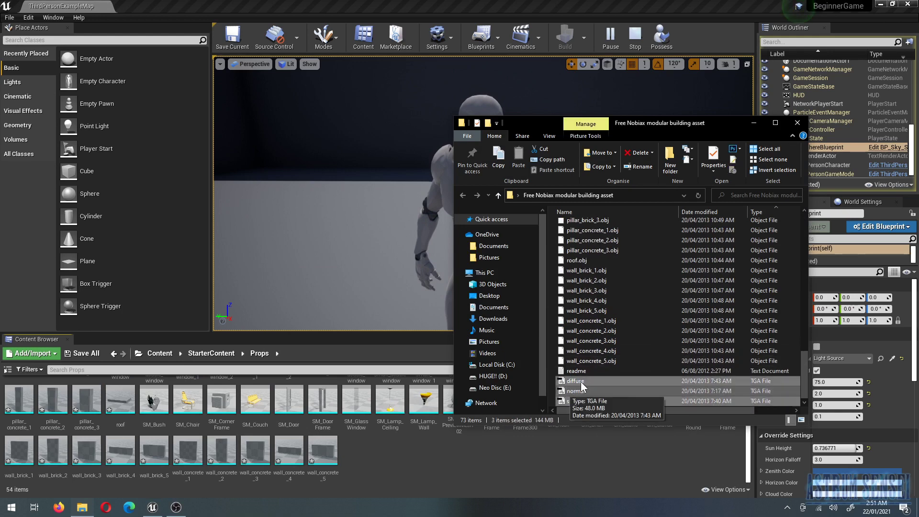
{"action": "left_click_drag", "start_coordinate": [588, 381], "coordinate": [403, 469]}
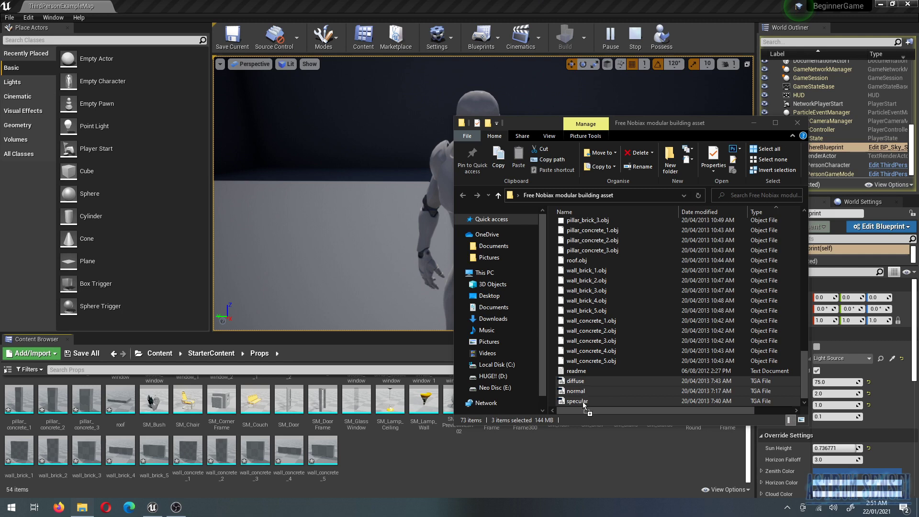
Check the imported textures among the props, and open StarterContent's Textures folder to see where textures are kept
{"action": "left_click", "coordinate": [387, 456]}
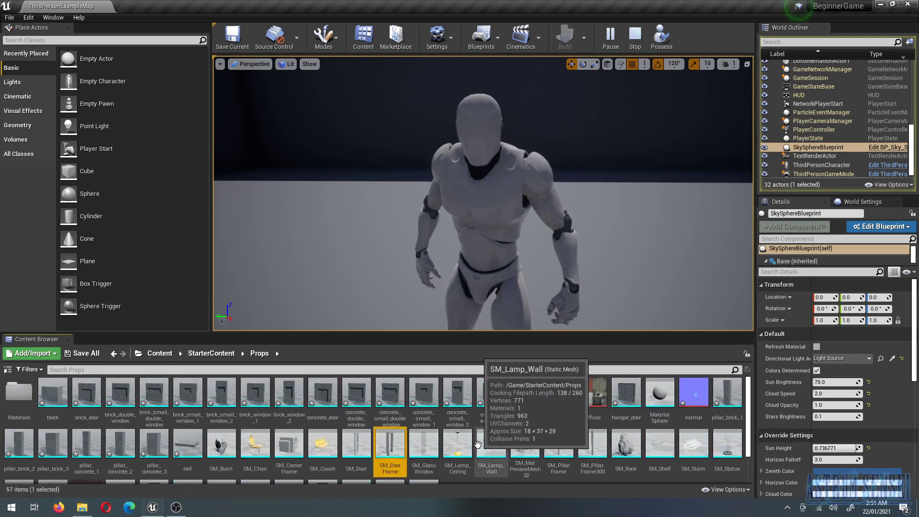
{"action": "scroll", "coordinate": [551, 427], "scroll_direction": "down", "scroll_amount": 1}
{"action": "scroll", "coordinate": [562, 412], "scroll_direction": "up", "scroll_amount": 1}
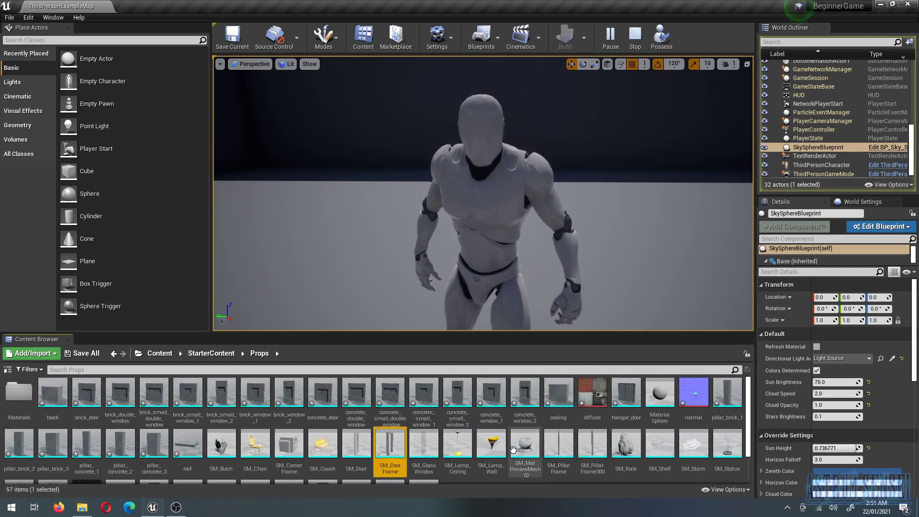
{"action": "scroll", "coordinate": [498, 413], "scroll_direction": "down", "scroll_amount": 1}
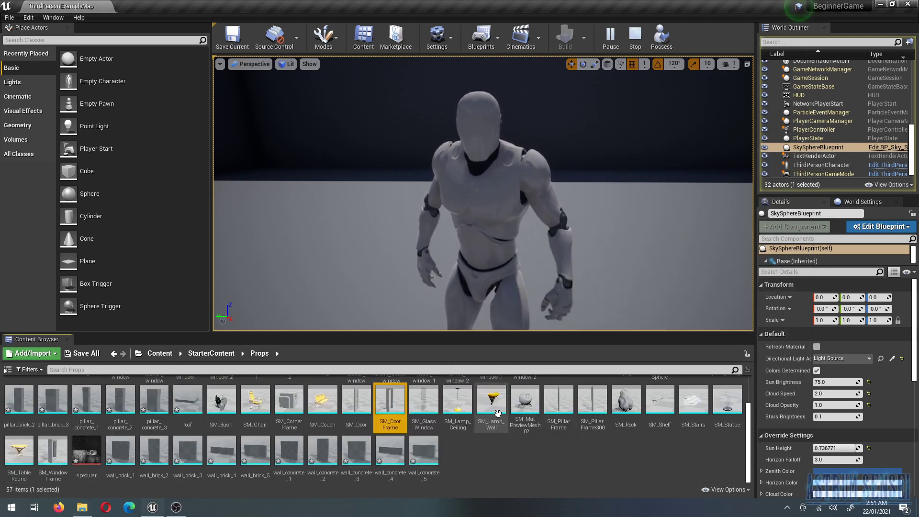
{"action": "left_click", "coordinate": [217, 353]}
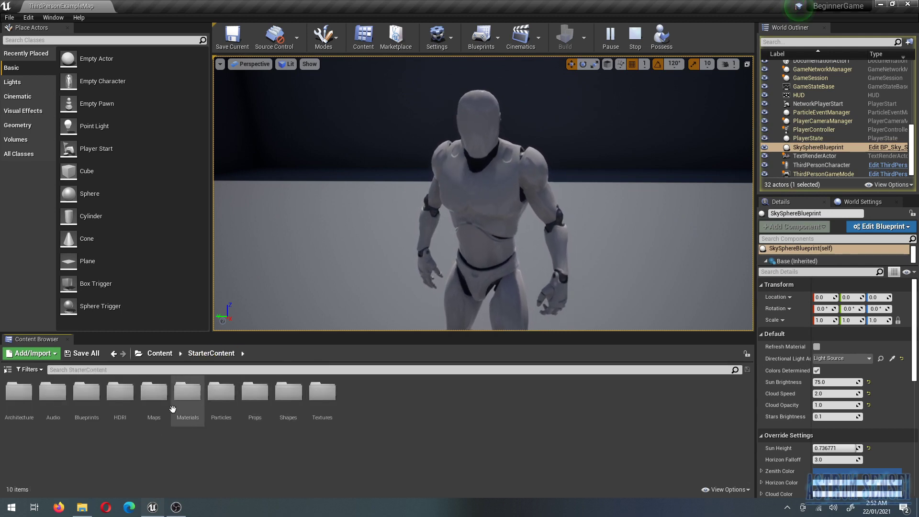
{"action": "double_click", "coordinate": [322, 391]}
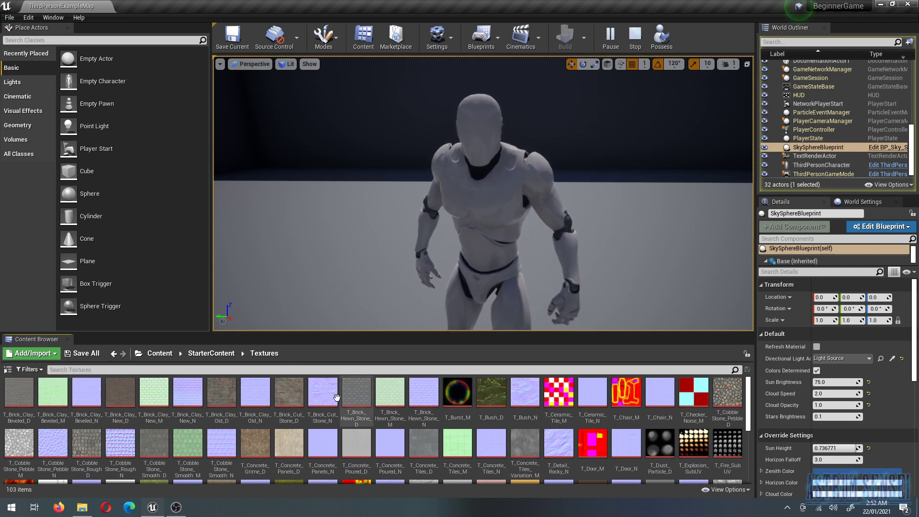
Show the project's folder tree beside the assets and open StarterContent's Props folder from it
{"action": "left_click", "coordinate": [8, 372]}
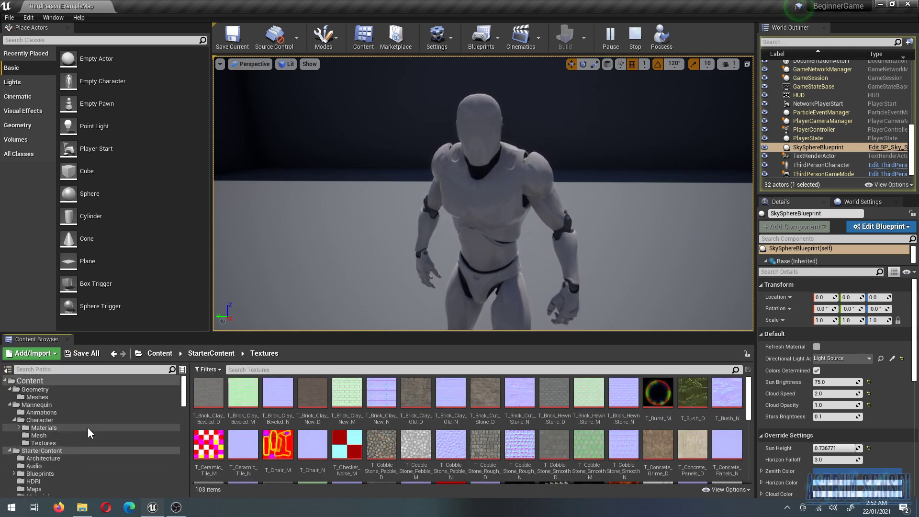
{"action": "scroll", "coordinate": [48, 453], "scroll_direction": "down", "scroll_amount": 2}
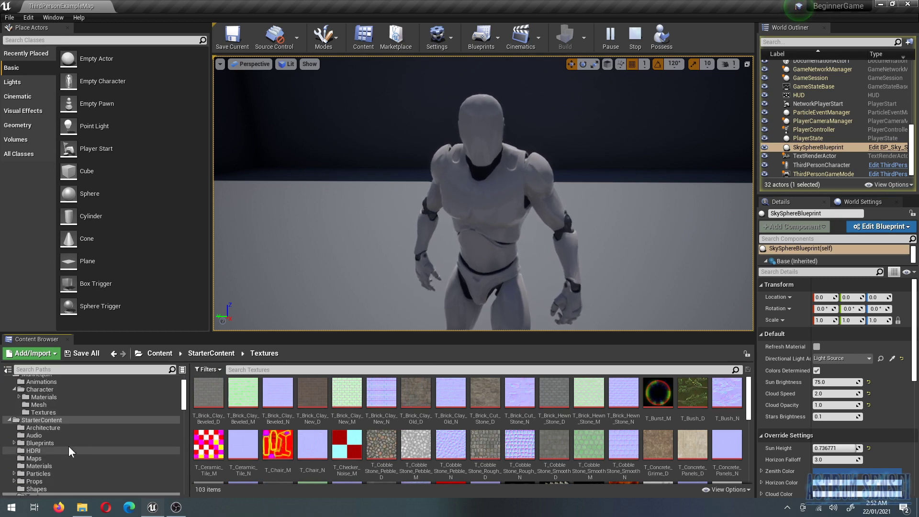
{"action": "scroll", "coordinate": [46, 448], "scroll_direction": "down", "scroll_amount": 3}
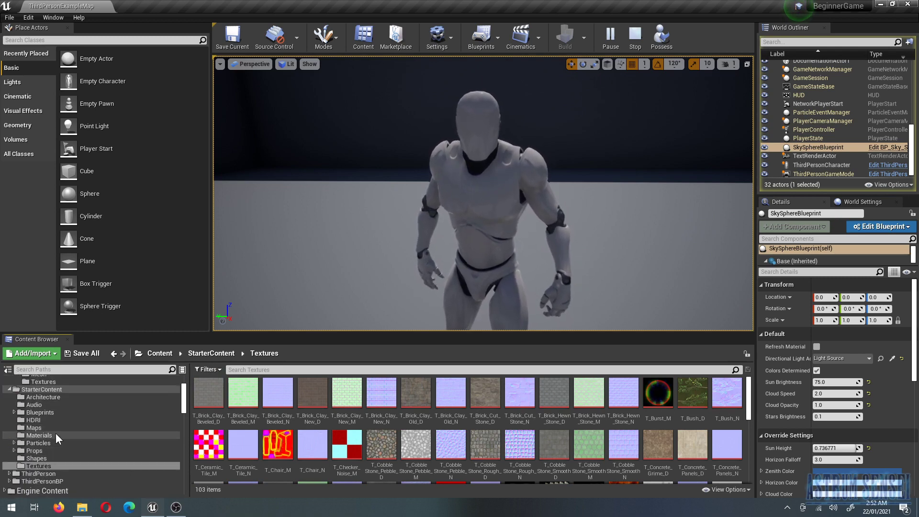
{"action": "left_click", "coordinate": [45, 449]}
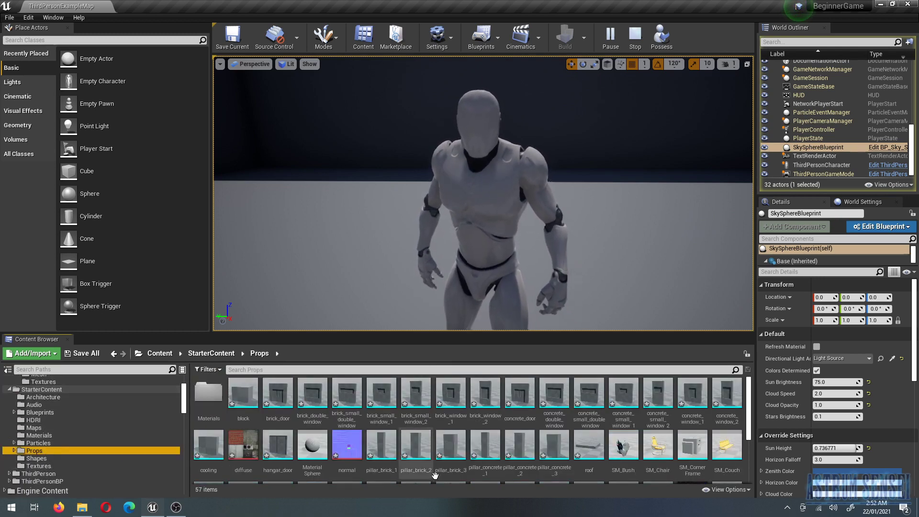
Move the diffuse, normal and specular textures from the Props folder to StarterContent's Textures folder
{"action": "left_click", "coordinate": [244, 447]}
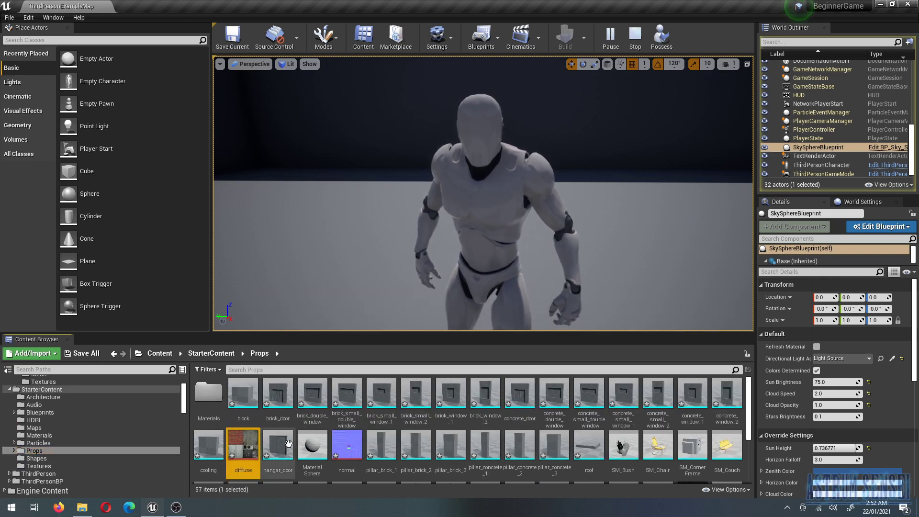
{"action": "scroll", "coordinate": [288, 443], "scroll_direction": "down", "scroll_amount": 3}
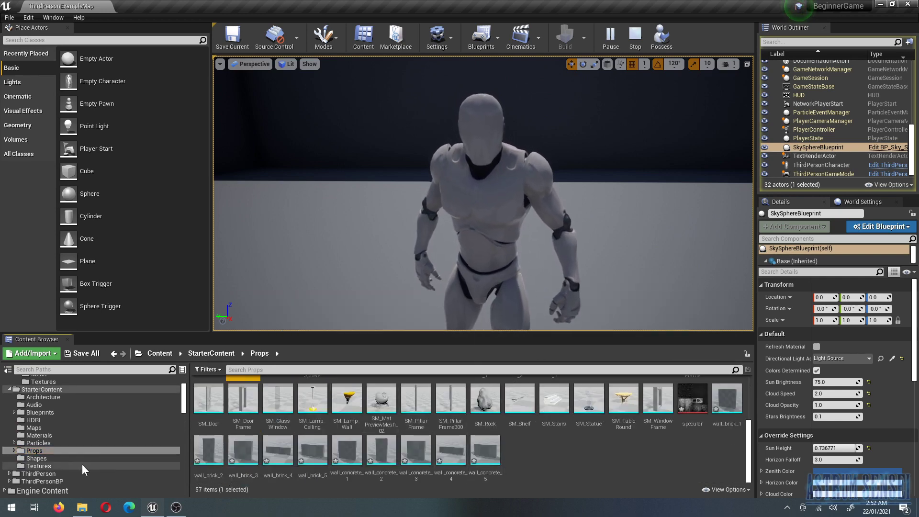
{"action": "scroll", "coordinate": [350, 441], "scroll_direction": "up", "scroll_amount": 3}
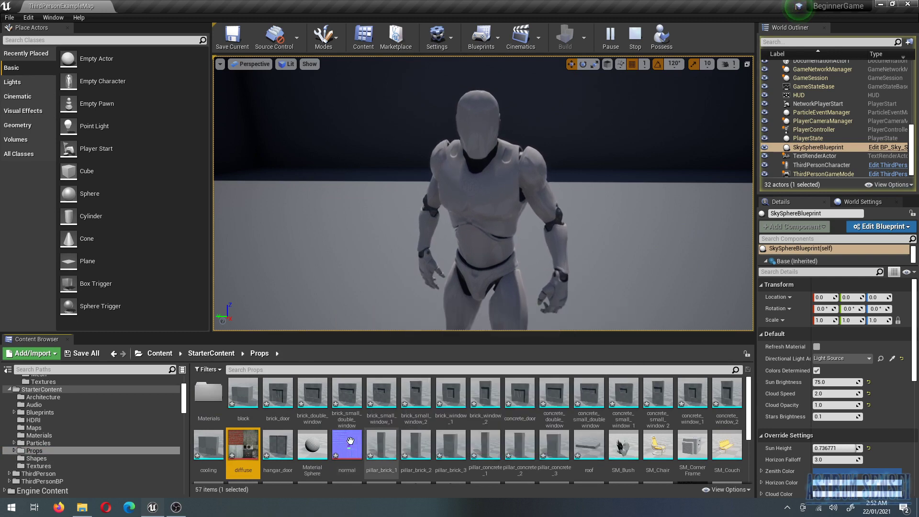
{"action": "mouse_move", "coordinate": [350, 441]}
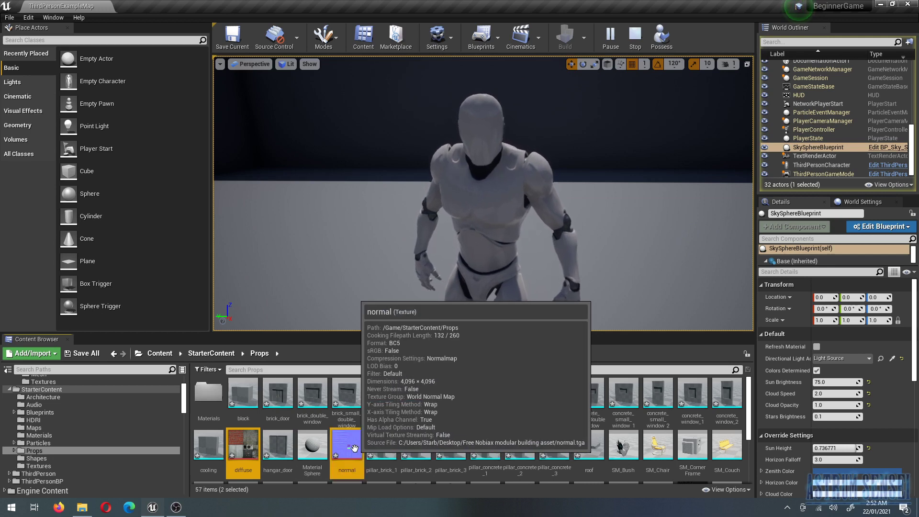
{"action": "scroll", "coordinate": [354, 448], "scroll_direction": "down", "scroll_amount": 2}
{"action": "left_click", "coordinate": [692, 407], "text": "ctrl"}
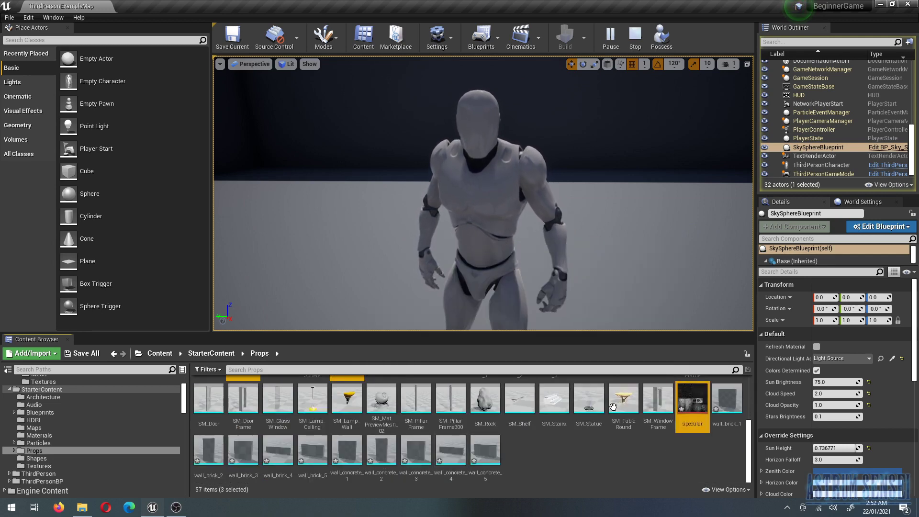
{"action": "scroll", "coordinate": [469, 431], "scroll_direction": "up", "scroll_amount": 2}
{"action": "left_click_drag", "start_coordinate": [244, 427], "coordinate": [56, 468]}
{"action": "left_click", "coordinate": [85, 443]}
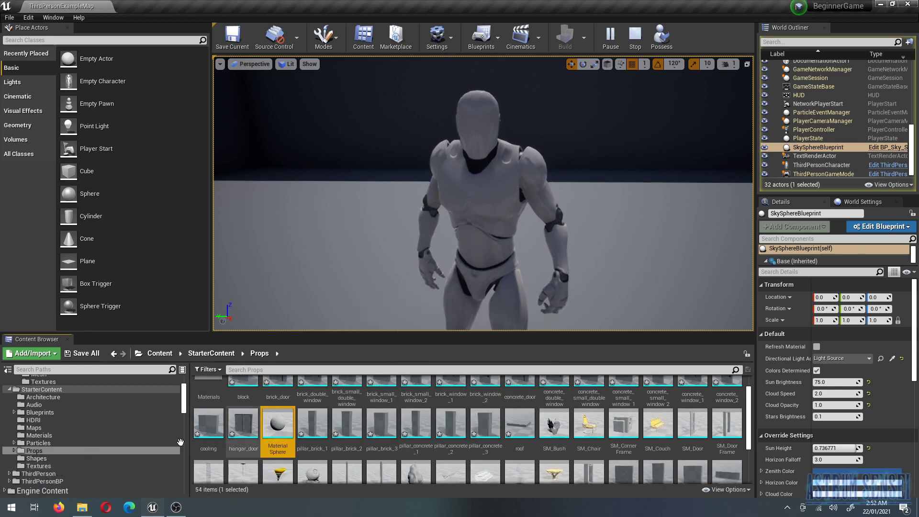
Open StarterContent's Textures folder and look through its textures, including the moved ones
{"action": "left_click", "coordinate": [65, 460]}
{"action": "left_click", "coordinate": [76, 464]}
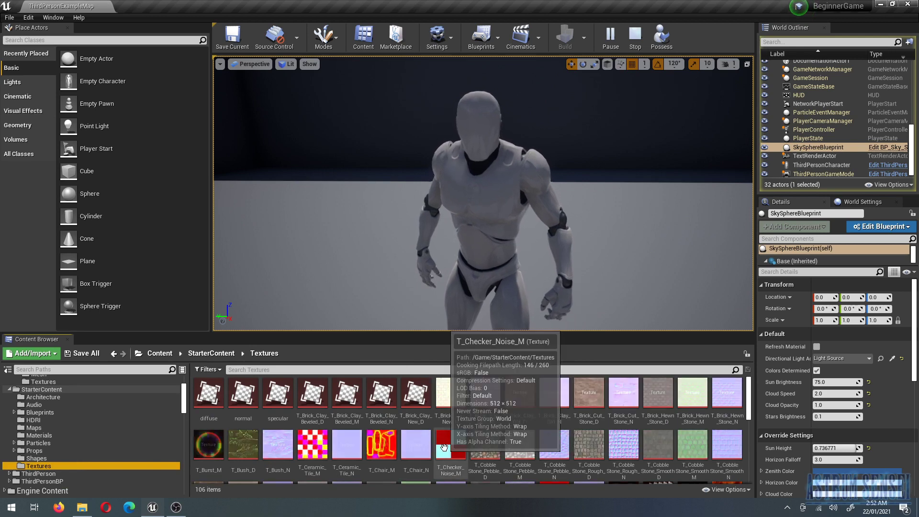
{"action": "scroll", "coordinate": [444, 447], "scroll_direction": "down", "scroll_amount": 2}
{"action": "scroll", "coordinate": [444, 448], "scroll_direction": "down", "scroll_amount": 5}
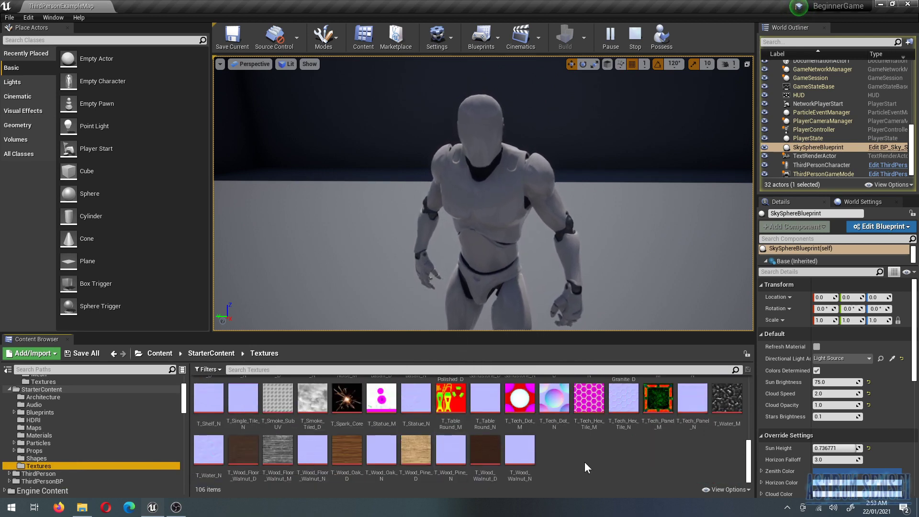
Check the diffuse, normal and specular textures in StarterContent's Textures folder, view the Materials folder, and return to Props
{"action": "scroll", "coordinate": [553, 461], "scroll_direction": "up", "scroll_amount": 7}
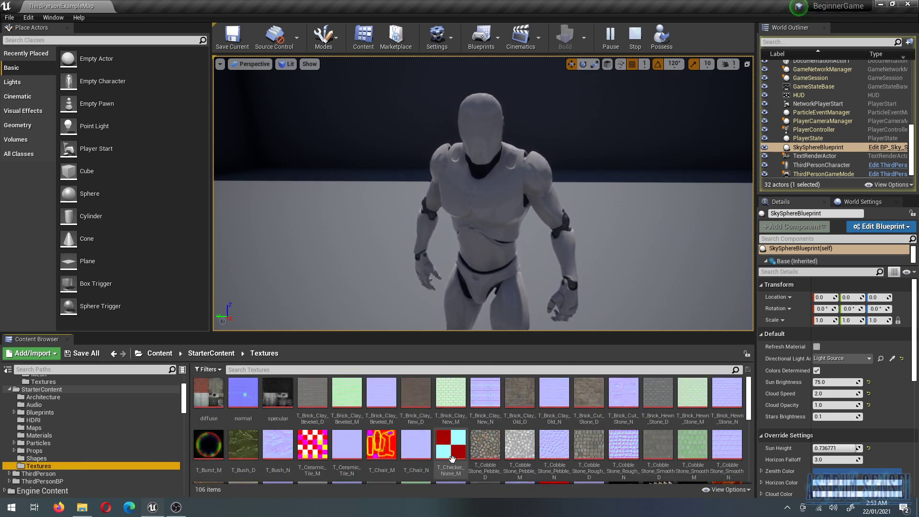
{"action": "mouse_move", "coordinate": [277, 390]}
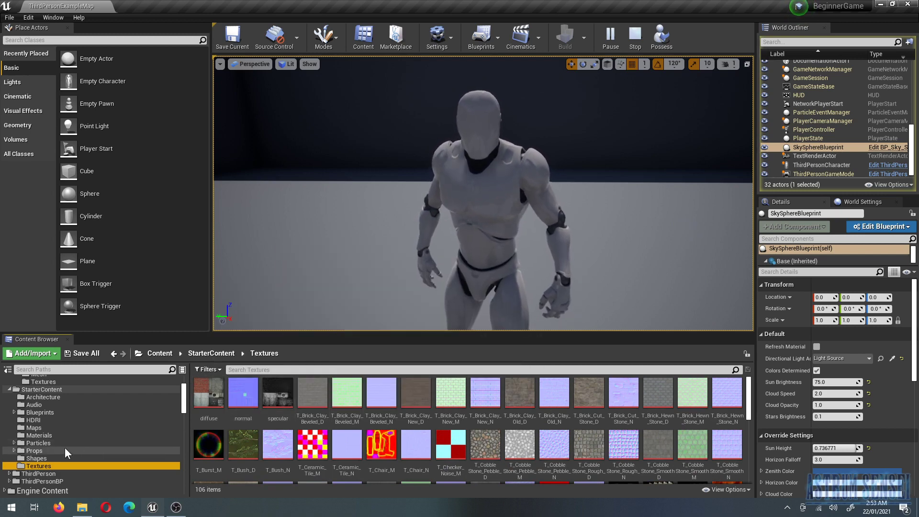
{"action": "left_click", "coordinate": [55, 434]}
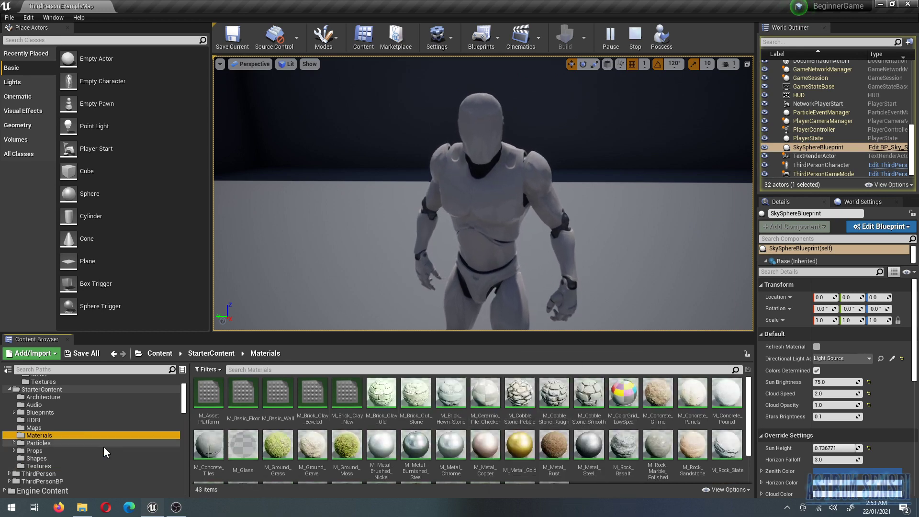
{"action": "left_click", "coordinate": [68, 450]}
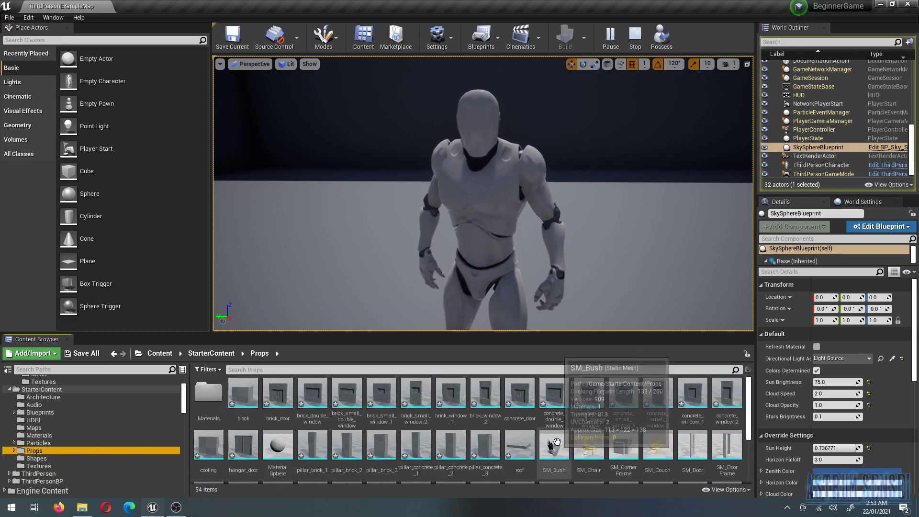
Try to delete the Material Sphere asset from the Props folder
{"action": "left_click", "coordinate": [279, 448]}
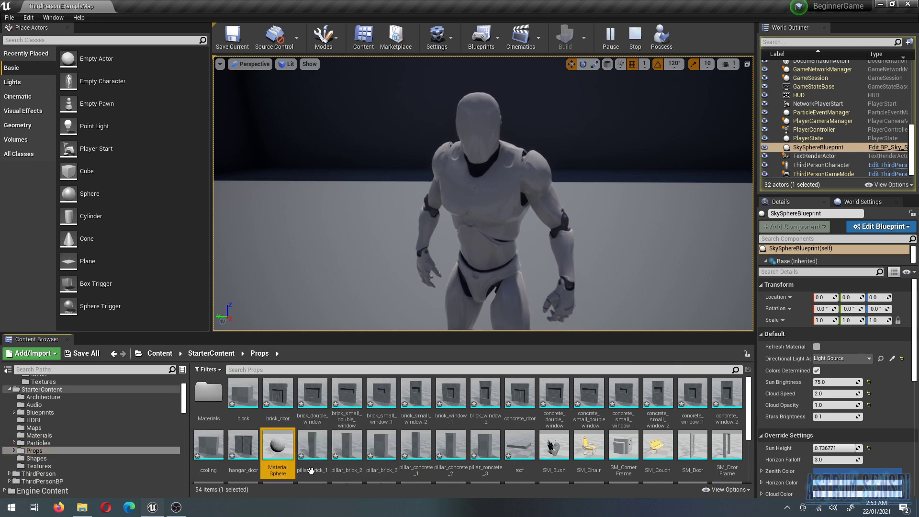
{"action": "key", "text": "Delete"}
Create a new material in StarterContent's Props folder and name it Building_MAT
{"action": "scroll", "coordinate": [536, 462], "scroll_direction": "down", "scroll_amount": 5}
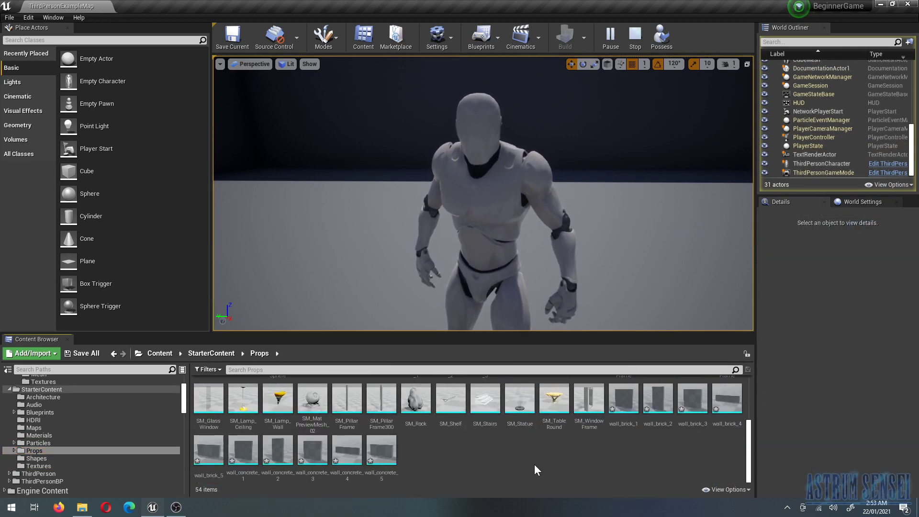
{"action": "right_click", "coordinate": [535, 465]}
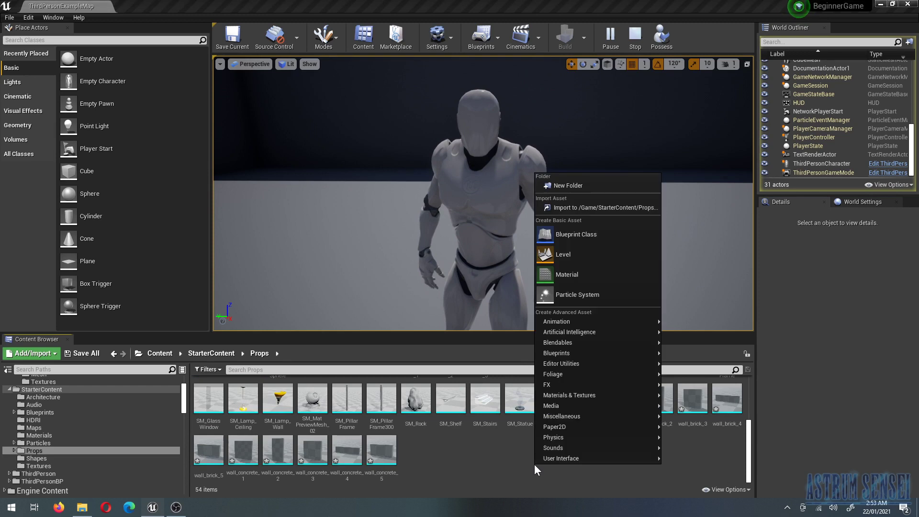
{"action": "left_click", "coordinate": [576, 281]}
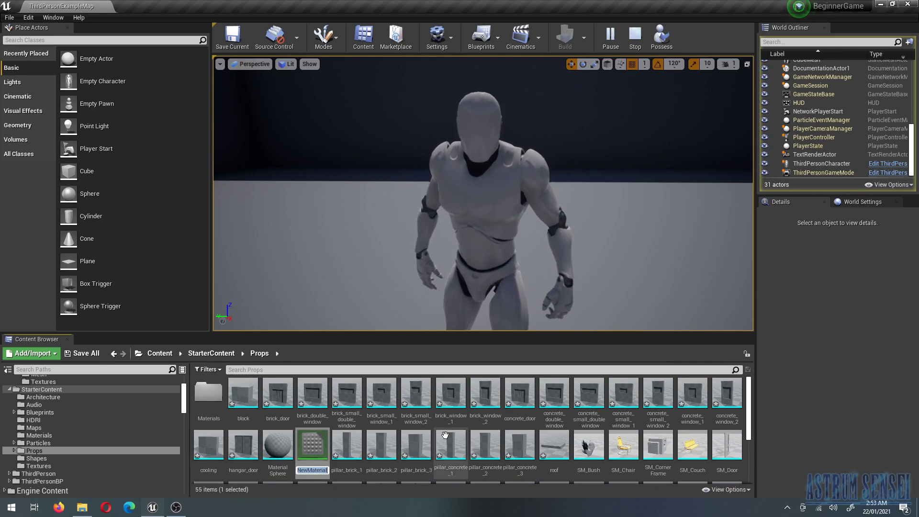
{"action": "type", "text": "Building"}
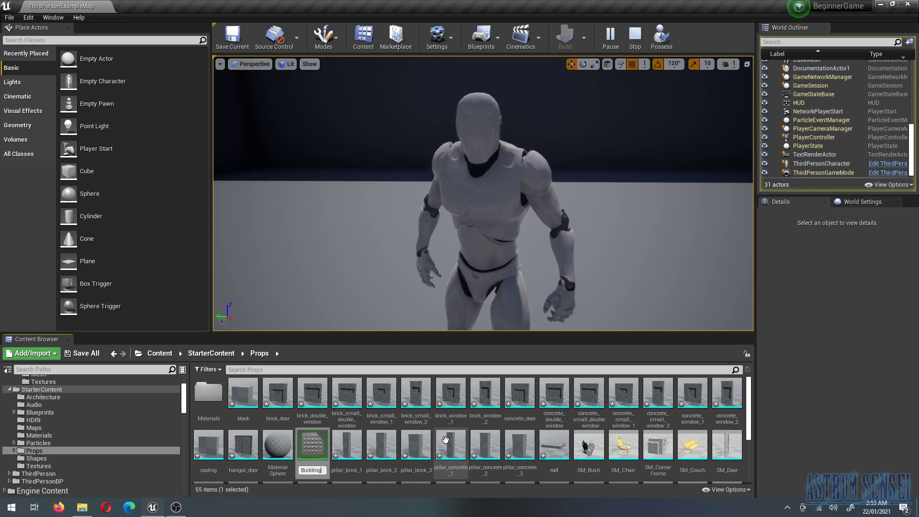
{"action": "type", "text": "_MAT"}
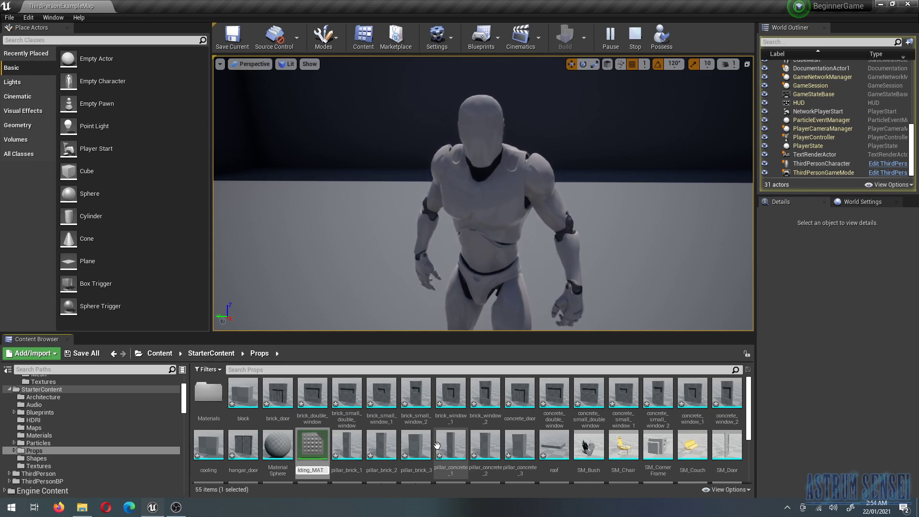
{"action": "key", "text": "Return"}
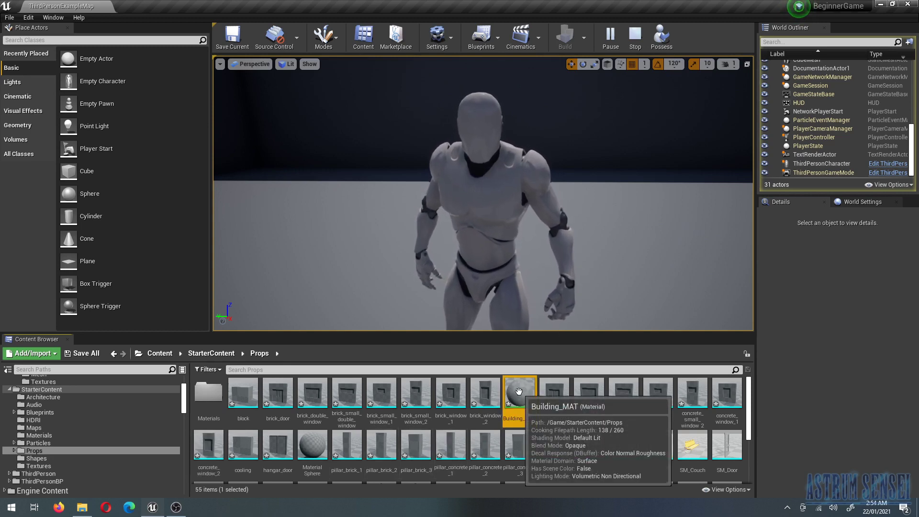
Open the Building_MAT material for editing and float its window at a reduced size so the project's texture assets stay reachable
{"action": "double_click", "coordinate": [538, 406]}
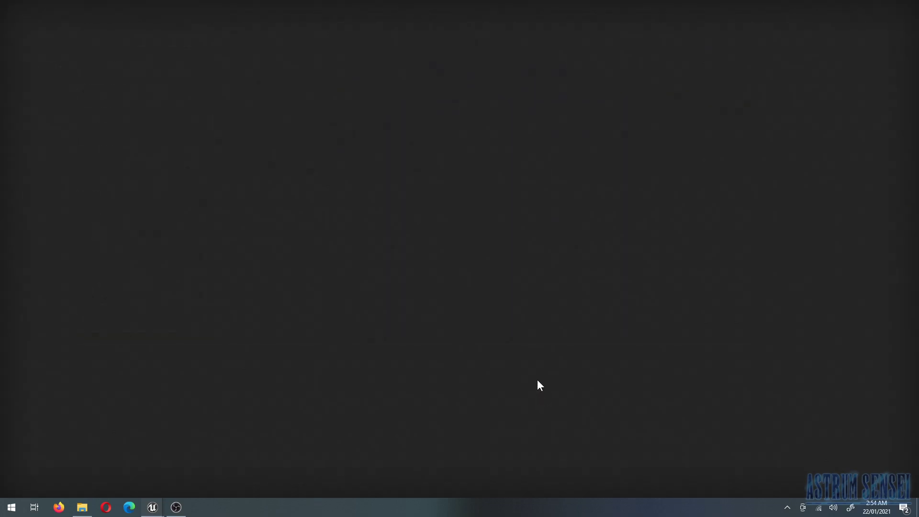
{"action": "scroll", "coordinate": [517, 263], "scroll_direction": "down", "scroll_amount": 4}
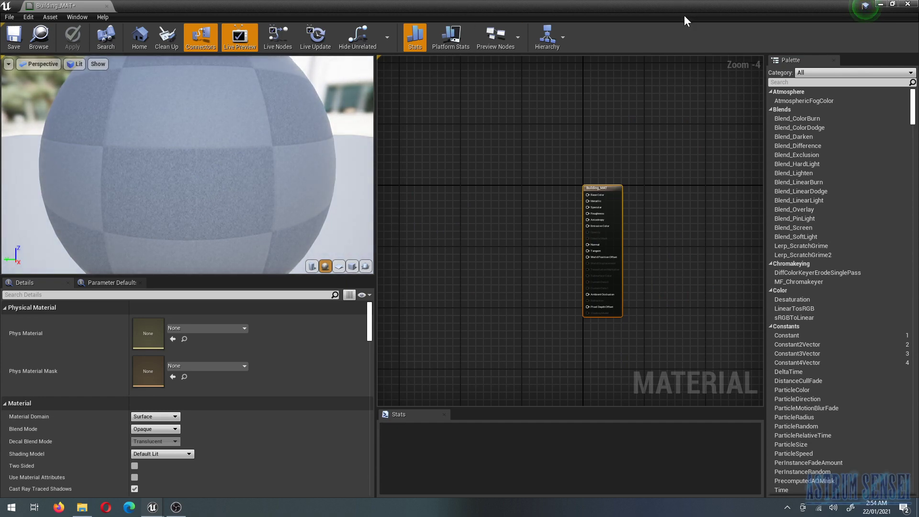
{"action": "left_click_drag", "start_coordinate": [684, 15], "coordinate": [557, 158]}
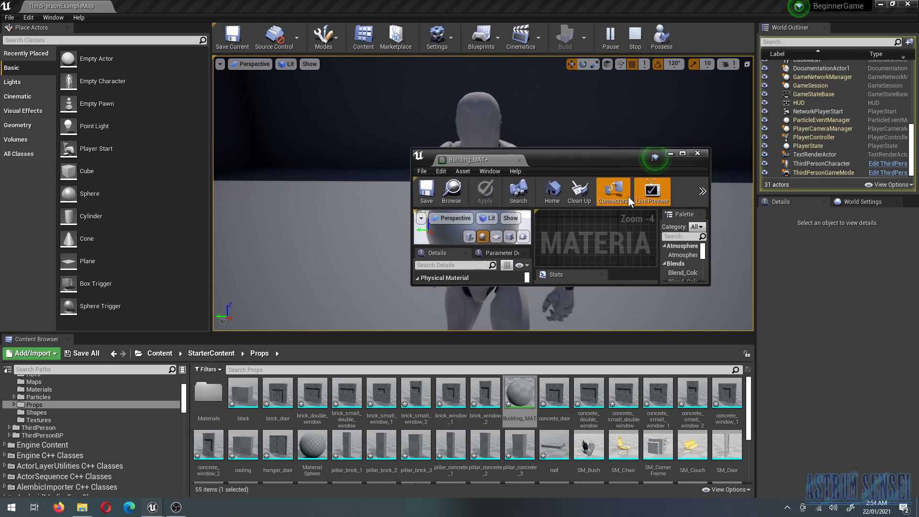
{"action": "left_click_drag", "start_coordinate": [709, 285], "coordinate": [847, 488]}
{"action": "key", "text": "Home"}
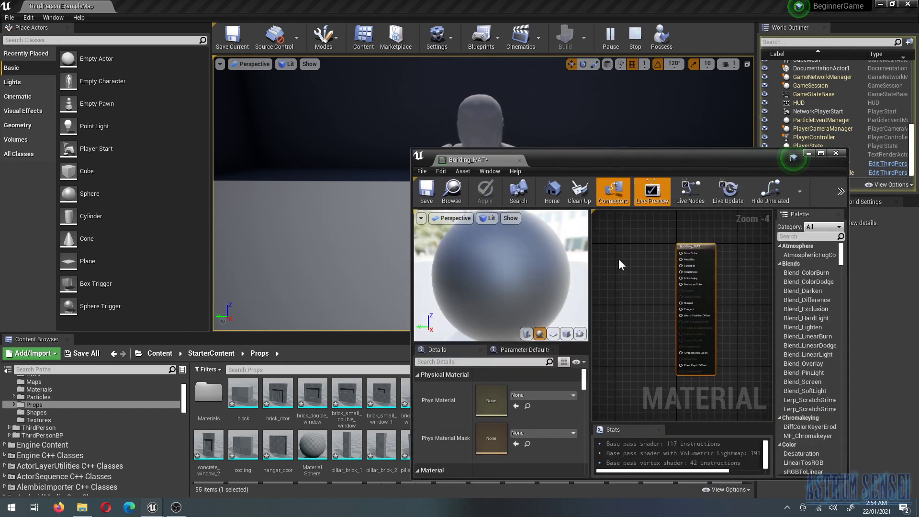
Add the diffuse, normal and specular textures from StarterContent's Textures folder to the Building_MAT graph as Texture Sample nodes
{"action": "left_click", "coordinate": [39, 420]}
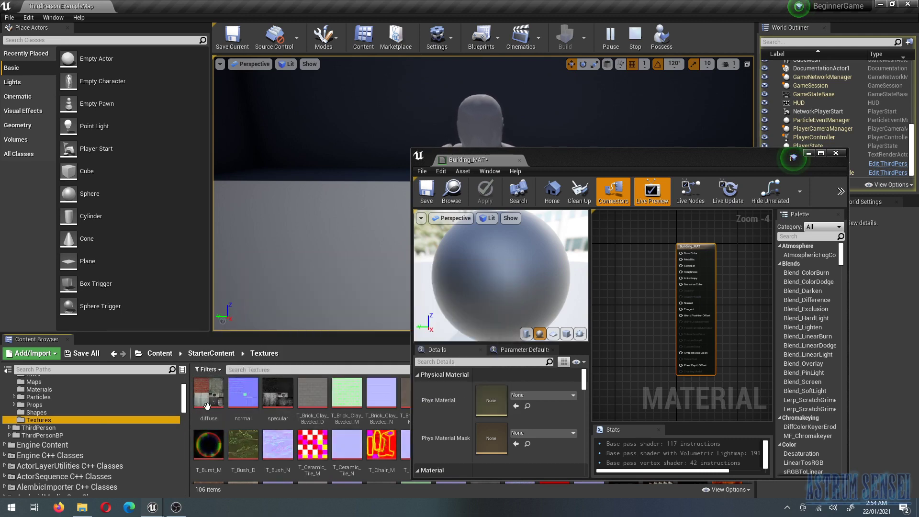
{"action": "left_click_drag", "start_coordinate": [207, 406], "coordinate": [617, 251]}
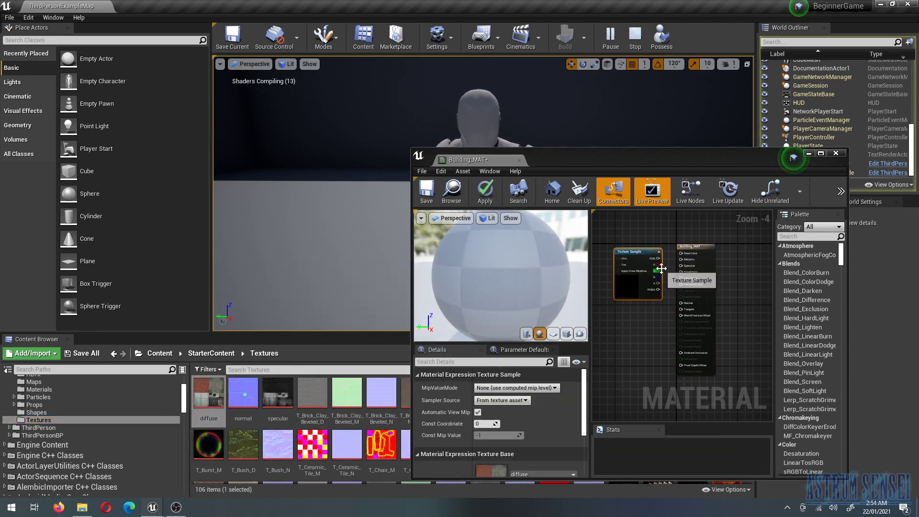
{"action": "scroll", "coordinate": [662, 269], "scroll_direction": "up", "scroll_amount": 4}
{"action": "right_click_drag", "start_coordinate": [640, 306], "coordinate": [688, 320]}
{"action": "scroll", "coordinate": [680, 344], "scroll_direction": "down", "scroll_amount": 2}
{"action": "scroll", "coordinate": [688, 319], "scroll_direction": "down", "scroll_amount": 4}
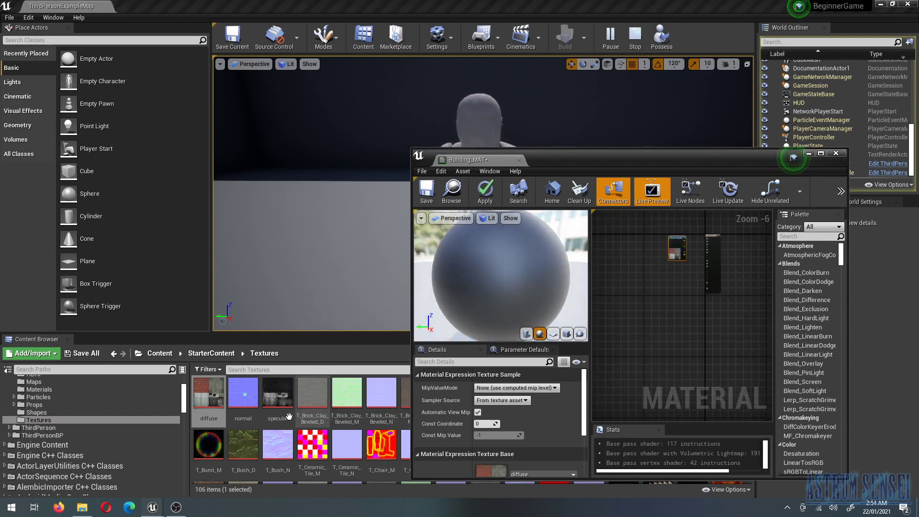
{"action": "left_click_drag", "start_coordinate": [244, 393], "coordinate": [628, 262]}
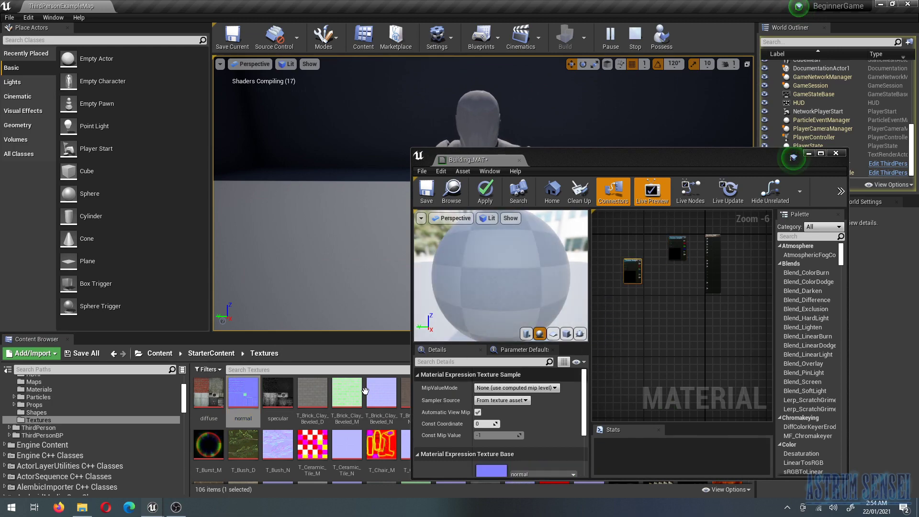
{"action": "left_click_drag", "start_coordinate": [277, 392], "coordinate": [640, 310]}
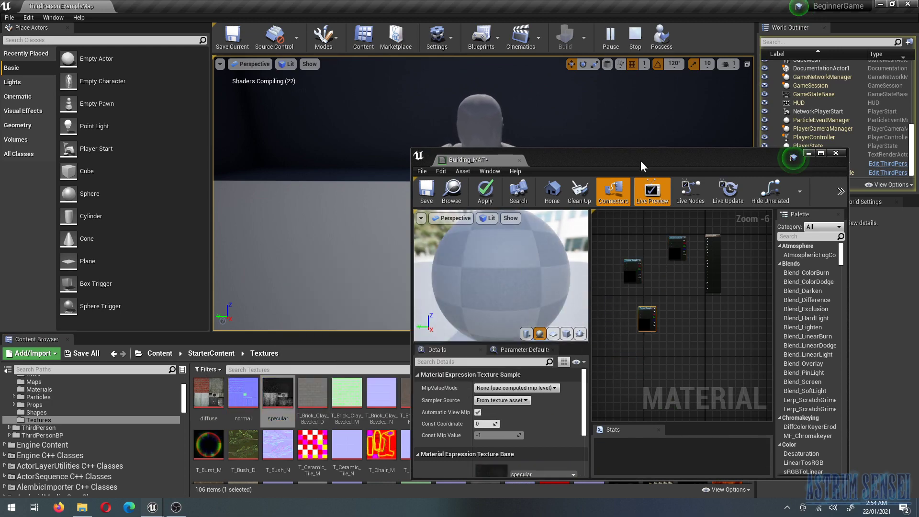
Maximize the material editor window and move the diffuse Texture Sample node above the normal one, clear of the material node
{"action": "left_click_drag", "start_coordinate": [645, 168], "coordinate": [641, 7]}
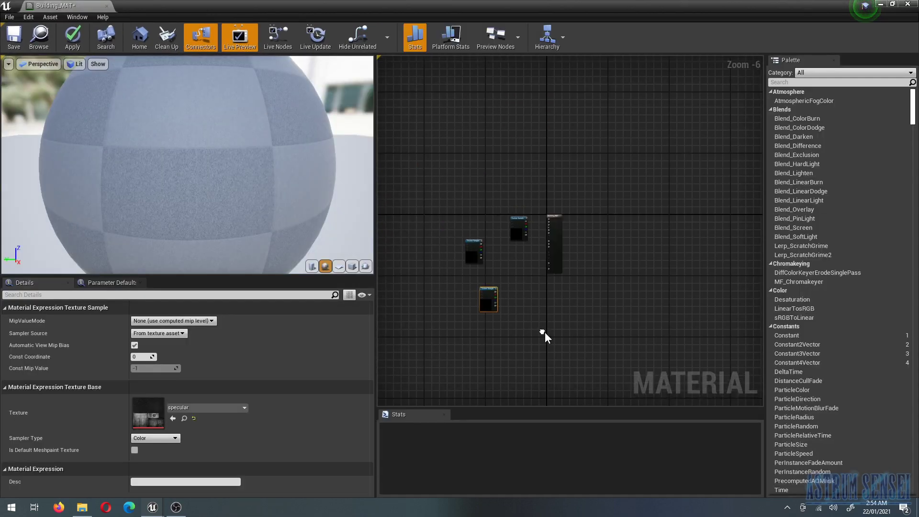
{"action": "scroll", "coordinate": [550, 232], "scroll_direction": "up", "scroll_amount": 3}
{"action": "left_click_drag", "start_coordinate": [587, 224], "coordinate": [507, 173]}
{"action": "right_click", "coordinate": [540, 125]}
{"action": "key", "text": "Escape"}
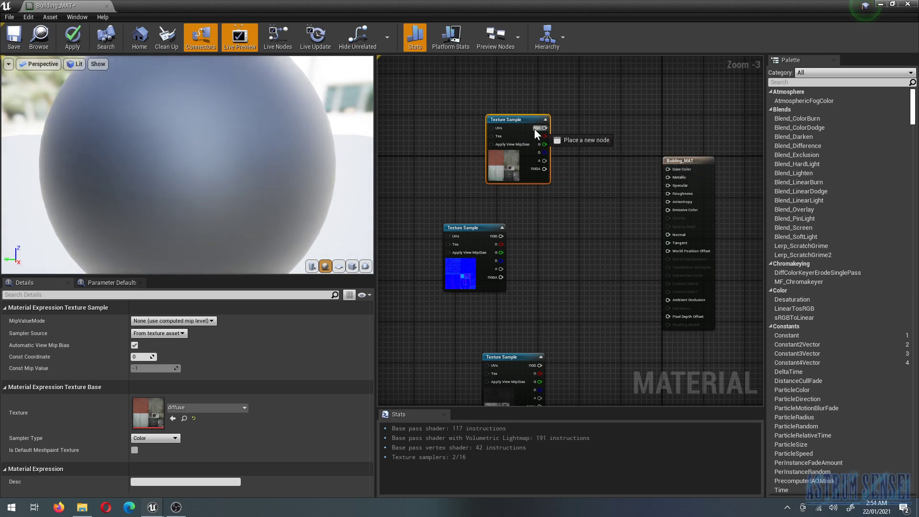
{"action": "left_click_drag", "start_coordinate": [544, 118], "coordinate": [544, 119]}
{"action": "key", "text": "Escape"}
Connect the diffuse Texture Sample's RGB output to the Base Color input of Building_MAT
{"action": "scroll", "coordinate": [542, 137], "scroll_direction": "up", "scroll_amount": 3}
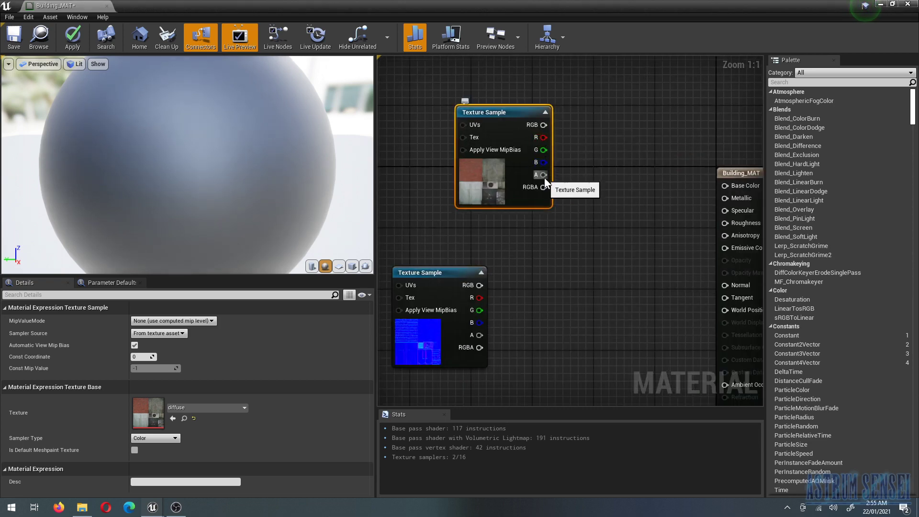
{"action": "left_click_drag", "start_coordinate": [544, 125], "coordinate": [686, 157]}
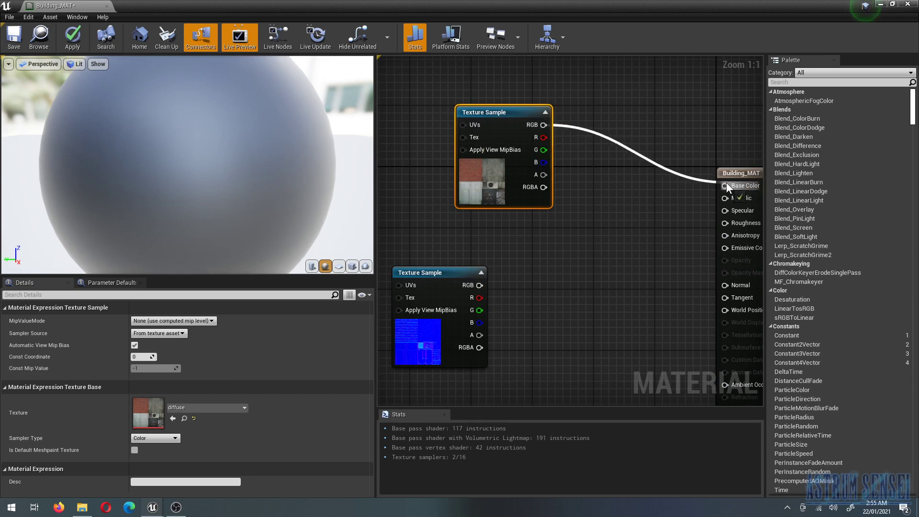
{"action": "left_click_drag", "start_coordinate": [726, 183], "coordinate": [726, 183]}
Line up the normal Texture Sample below the diffuse node and connect its RGB output to the material's Normal input
{"action": "right_click_drag", "start_coordinate": [644, 300], "coordinate": [641, 275]}
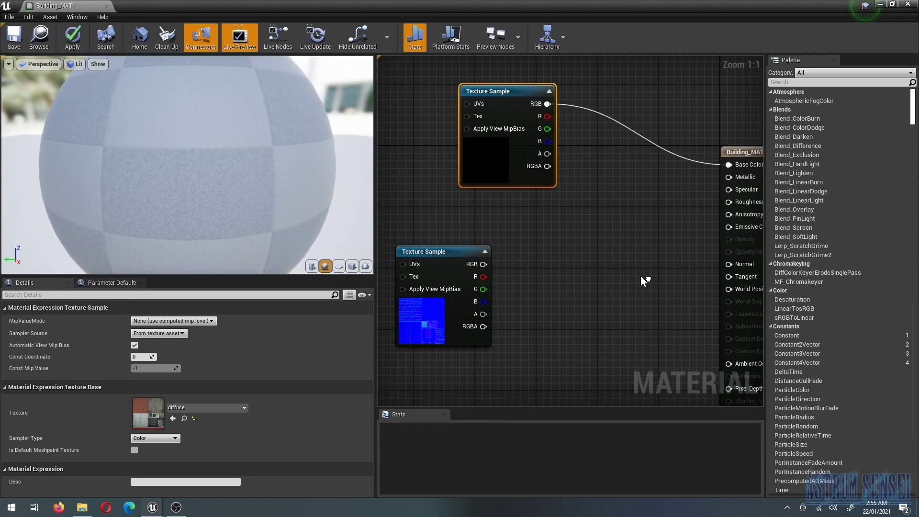
{"action": "scroll", "coordinate": [551, 297], "scroll_direction": "down", "scroll_amount": 3}
{"action": "left_click_drag", "start_coordinate": [484, 278], "coordinate": [526, 304]}
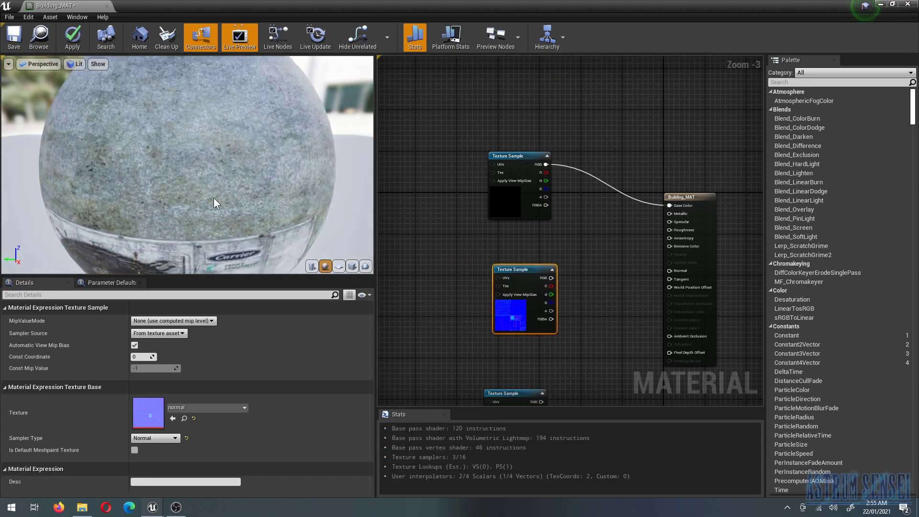
{"action": "left_click_drag", "start_coordinate": [193, 208], "coordinate": [194, 208]}
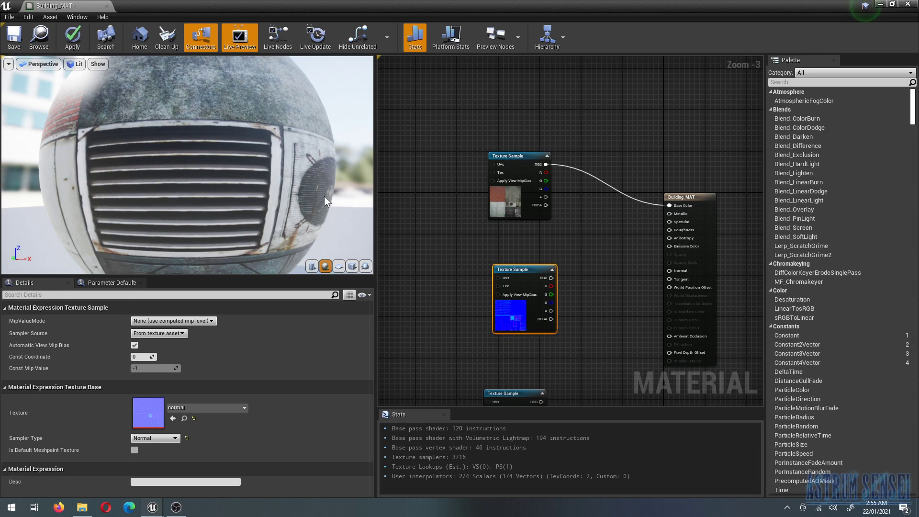
{"action": "left_click_drag", "start_coordinate": [294, 197], "coordinate": [395, 261]}
{"action": "scroll", "coordinate": [566, 294], "scroll_direction": "up", "scroll_amount": 2}
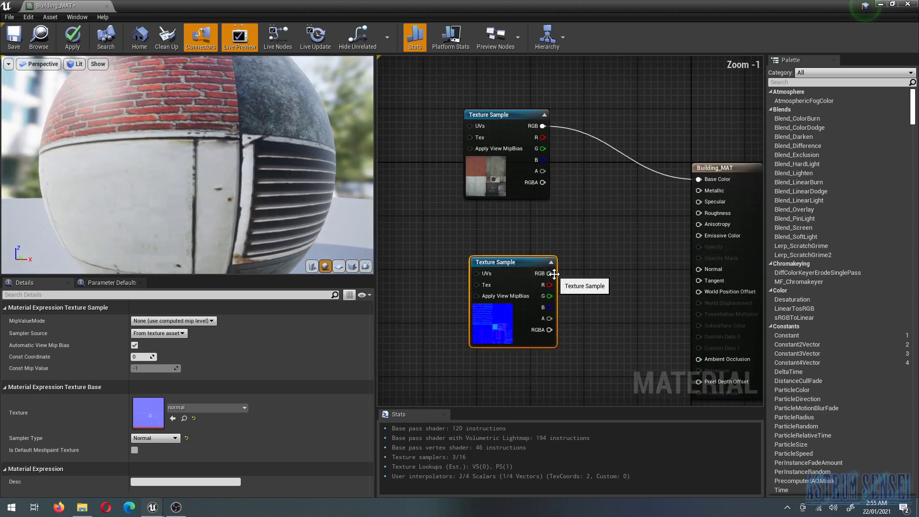
{"action": "left_click_drag", "start_coordinate": [550, 274], "coordinate": [717, 269]}
Rearrange the graph so the specular Texture Sample sits between the diffuse node and the normal node
{"action": "left_click_drag", "start_coordinate": [523, 324], "coordinate": [507, 376]}
{"action": "scroll", "coordinate": [545, 254], "scroll_direction": "down", "scroll_amount": 2}
{"action": "right_click_drag", "start_coordinate": [511, 405], "coordinate": [507, 360]}
{"action": "left_click_drag", "start_coordinate": [506, 359], "coordinate": [503, 204]}
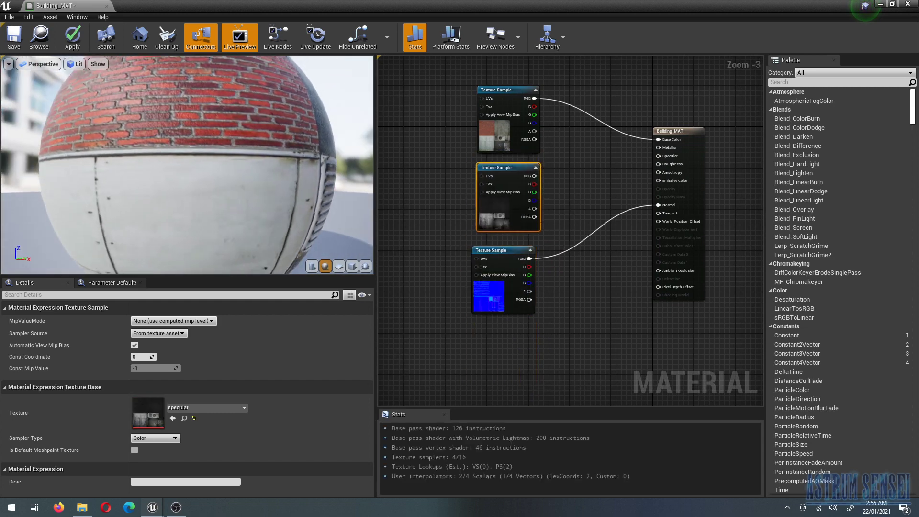
{"action": "mouse_move", "coordinate": [338, 221]}
{"action": "left_mouse_down"}
{"action": "mouse_move", "coordinate": [331, 216]}
{"action": "mouse_move", "coordinate": [338, 221]}
{"action": "left_mouse_up"}
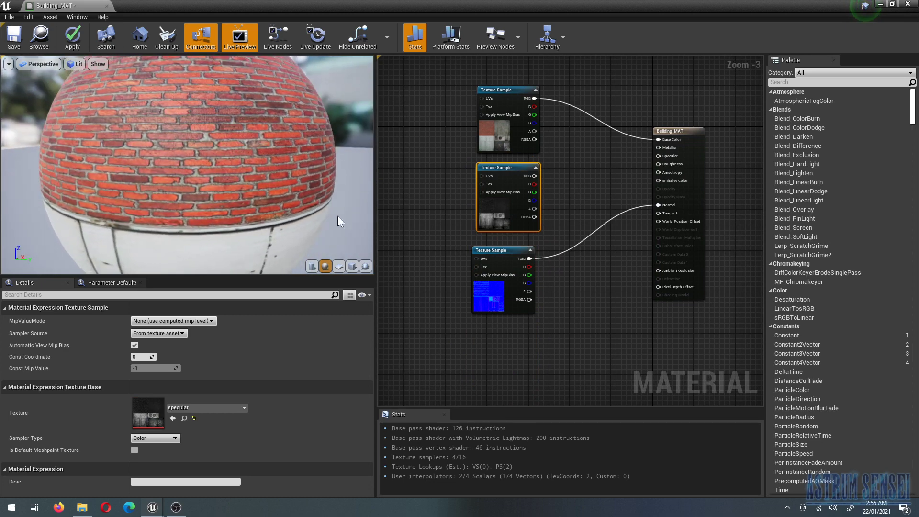
Connect the specular Texture Sample's RGB output to the material's Specular input and align the normal node beneath the specular node
{"action": "scroll", "coordinate": [563, 177], "scroll_direction": "up", "scroll_amount": 2}
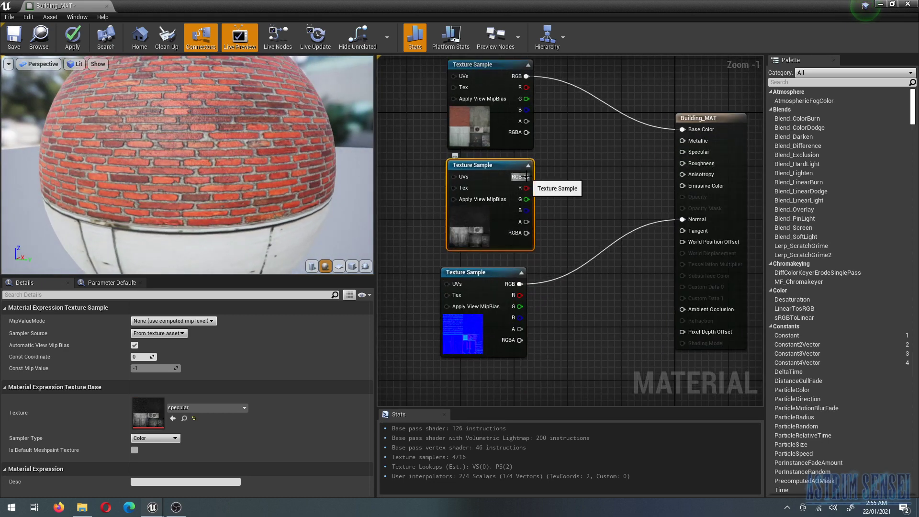
{"action": "left_click_drag", "start_coordinate": [527, 177], "coordinate": [691, 154]}
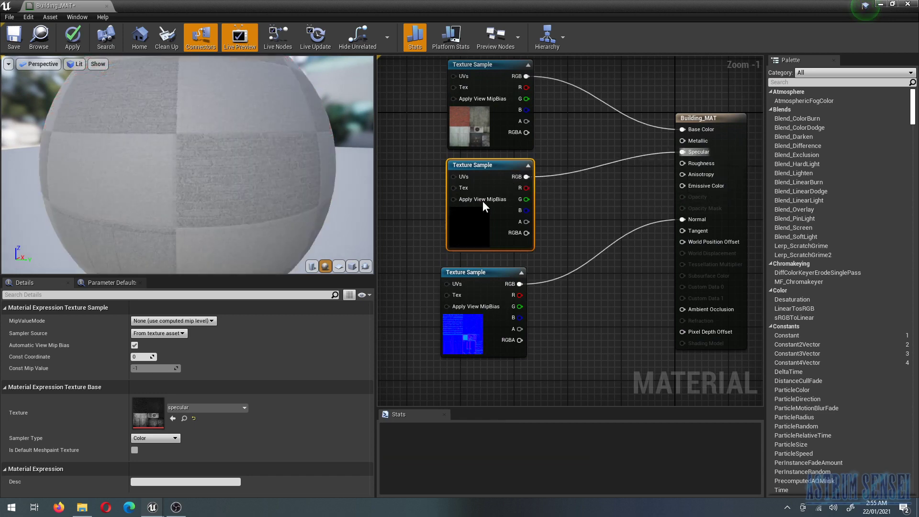
{"action": "left_click_drag", "start_coordinate": [488, 320], "coordinate": [495, 314]}
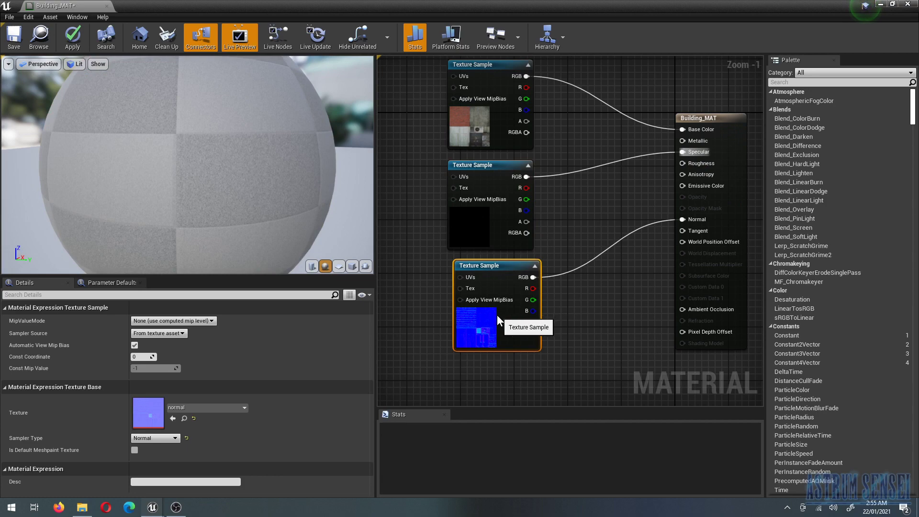
Inspect the textured material on the preview sphere from another angle and from farther away
{"action": "left_click", "coordinate": [556, 224]}
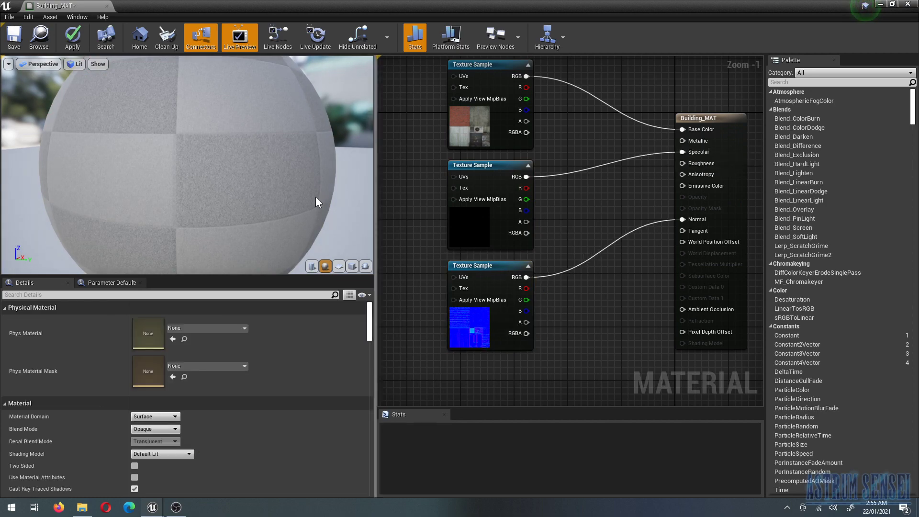
{"action": "left_click_drag", "start_coordinate": [144, 126], "coordinate": [211, 118]}
{"action": "scroll", "coordinate": [211, 144], "scroll_direction": "down", "scroll_amount": 5}
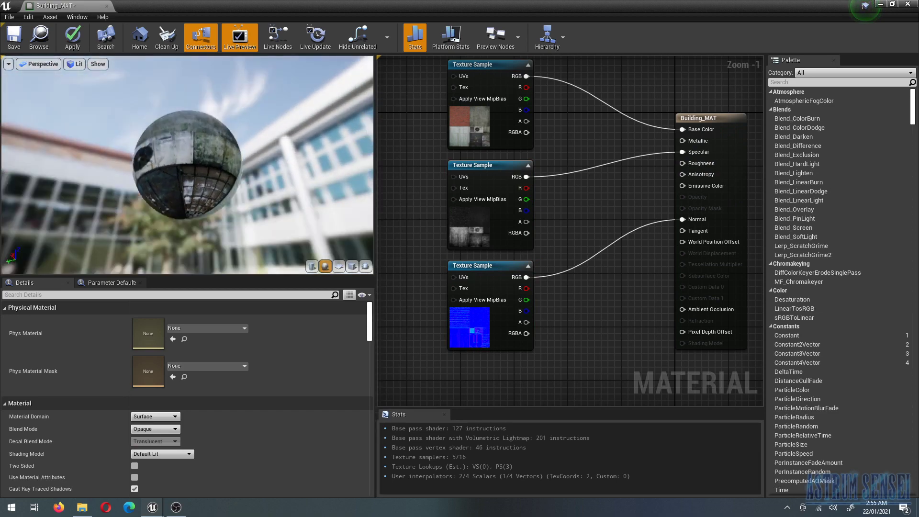
Apply the Building_MAT changes and show the StarterContent Props folder in an enlarged Content Browser
{"action": "key", "text": "i"}
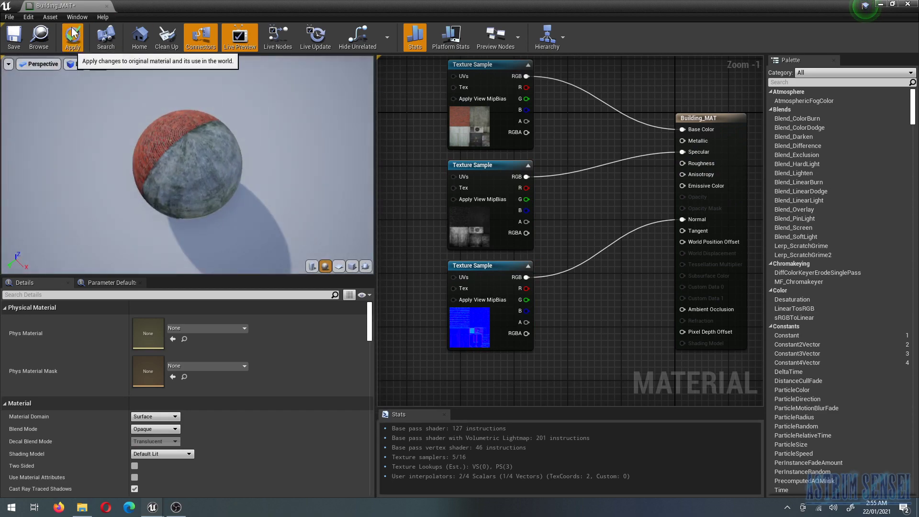
{"action": "left_click", "coordinate": [98, 40]}
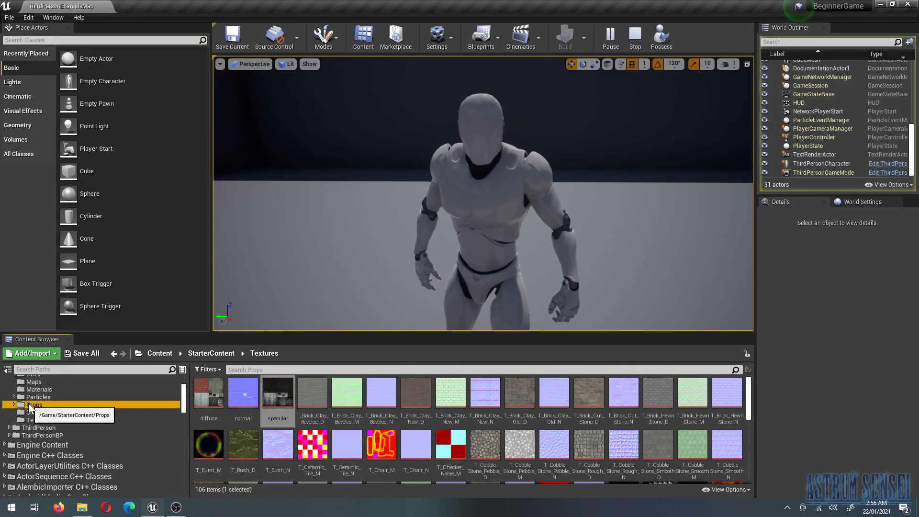
{"action": "left_click", "coordinate": [32, 404]}
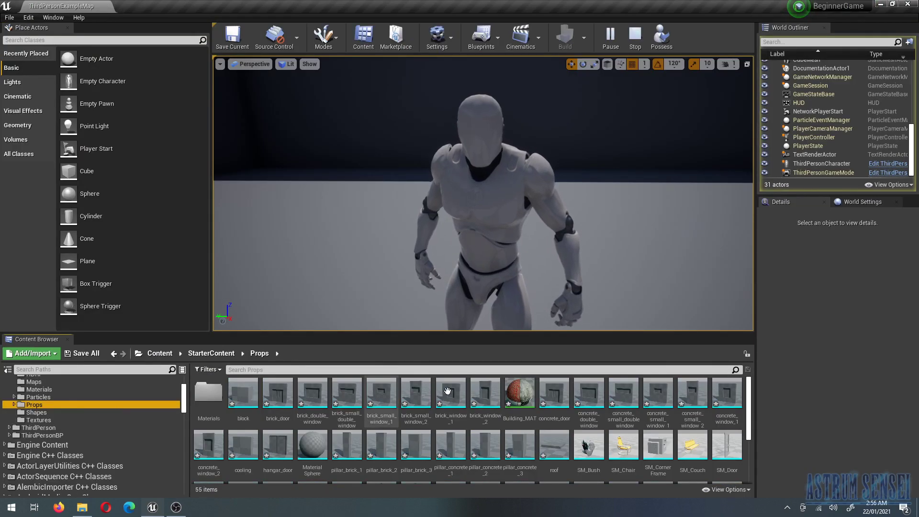
{"action": "left_click_drag", "start_coordinate": [499, 332], "coordinate": [503, 223]}
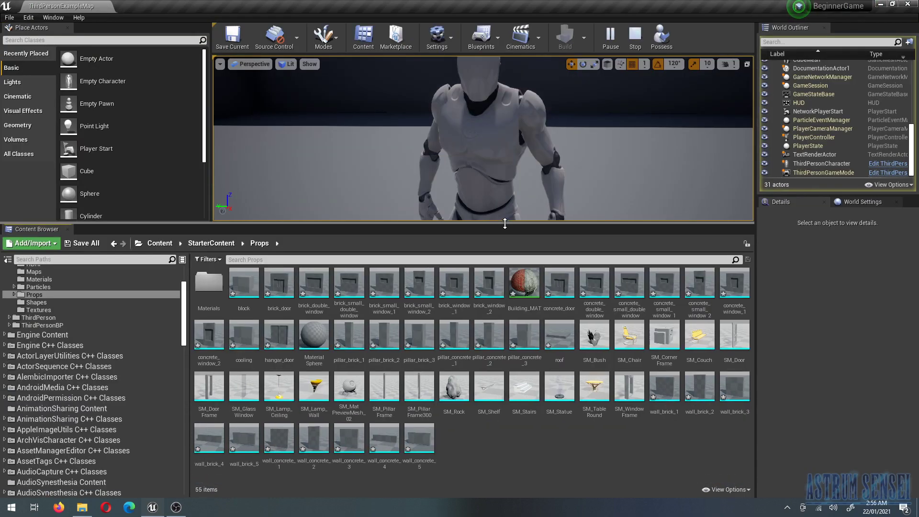
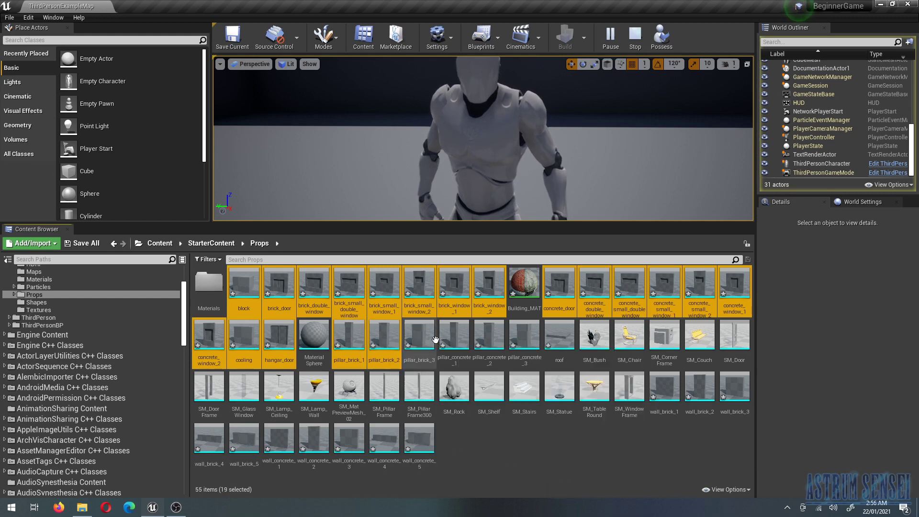
Extend the mesh selection with the remaining pillar meshes, roof, wall_brick_1 to wall_brick_5 and wall_concrete_1 to wall_concrete_5
{"action": "left_click", "coordinate": [454, 338], "text": "ctrl"}
{"action": "left_click", "coordinate": [489, 338], "text": "ctrl"}
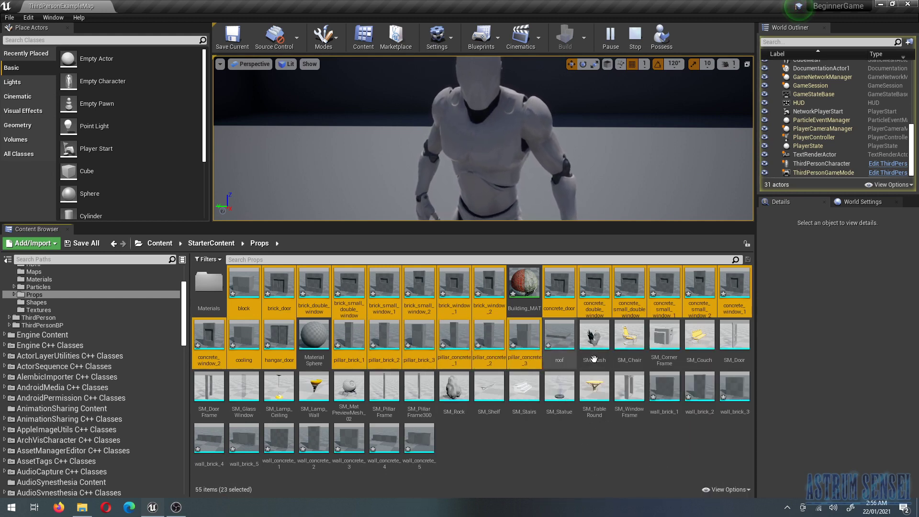
{"action": "left_click", "coordinate": [546, 346], "text": "ctrl"}
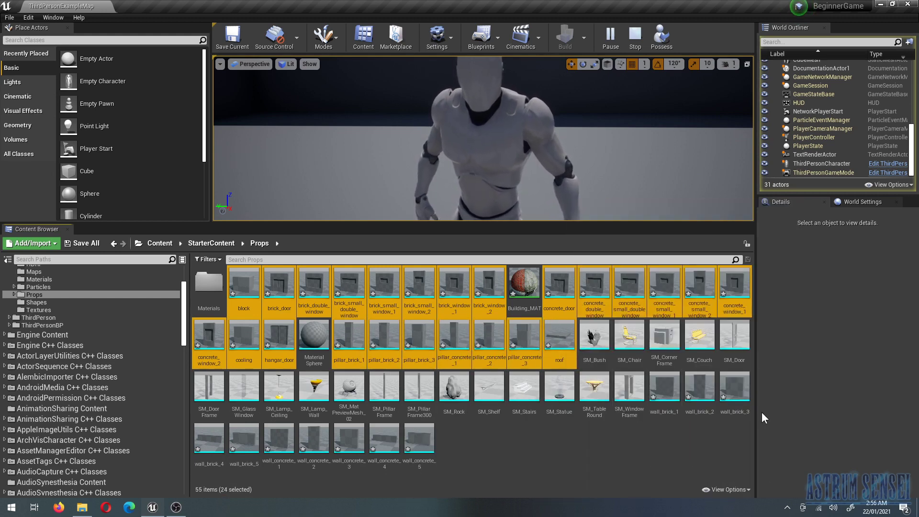
{"action": "left_click", "coordinate": [666, 388], "text": "ctrl"}
{"action": "left_click", "coordinate": [700, 387], "text": "ctrl"}
{"action": "left_click", "coordinate": [735, 387], "text": "ctrl"}
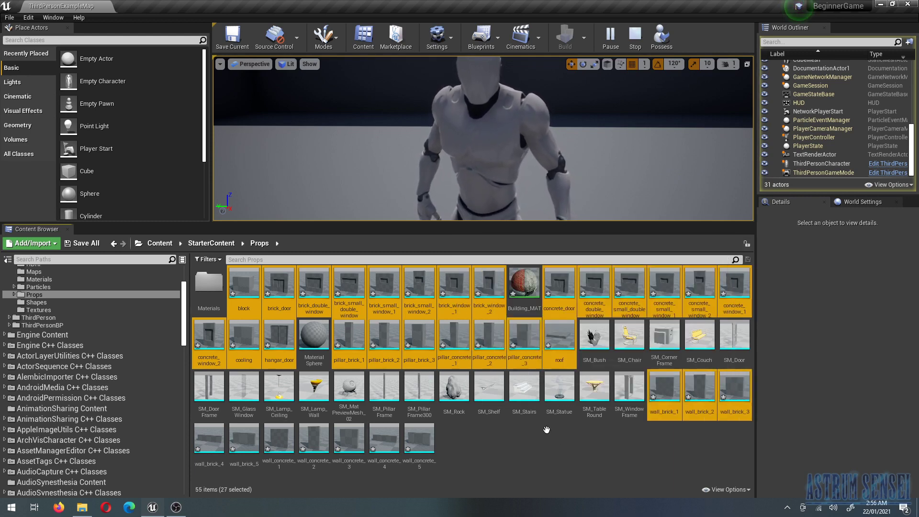
{"action": "left_click", "coordinate": [209, 437], "text": "ctrl"}
{"action": "left_click", "coordinate": [244, 437], "text": "ctrl"}
{"action": "left_click", "coordinate": [279, 437], "text": "ctrl"}
{"action": "left_click", "coordinate": [314, 437], "text": "ctrl"}
{"action": "left_click", "coordinate": [359, 446], "text": "ctrl"}
{"action": "left_click", "coordinate": [385, 438], "text": "ctrl"}
{"action": "left_click", "coordinate": [419, 438], "text": "ctrl"}
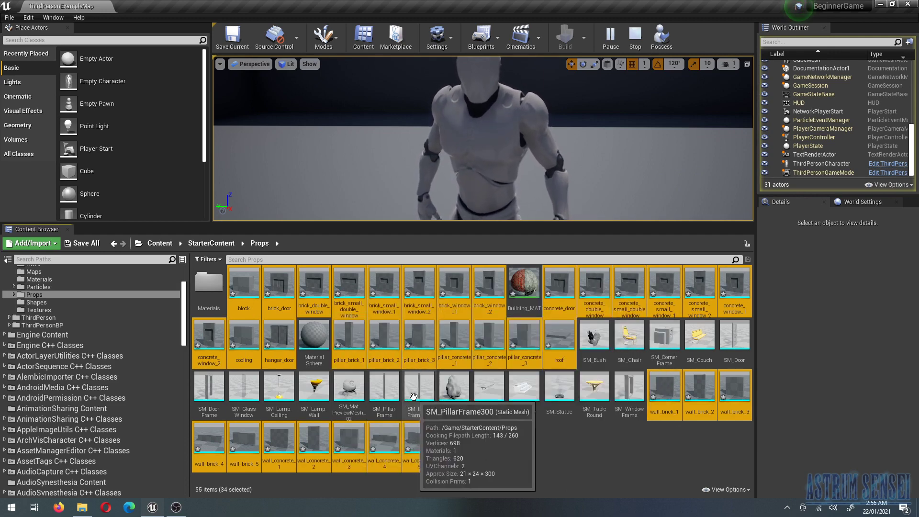
Open the selected building meshes for bulk editing in the property matrix and look through the StaticMesh and Navigation categories
{"action": "right_click", "coordinate": [417, 441]}
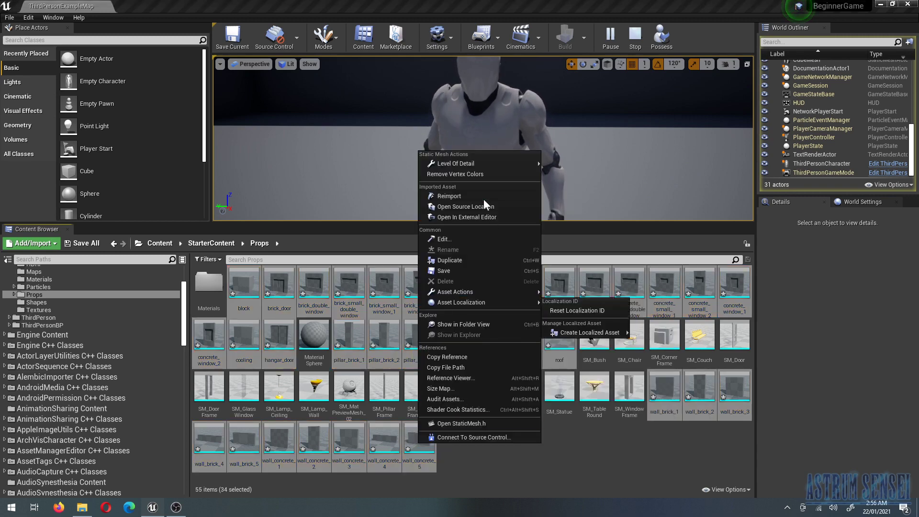
{"action": "mouse_move", "coordinate": [483, 291]}
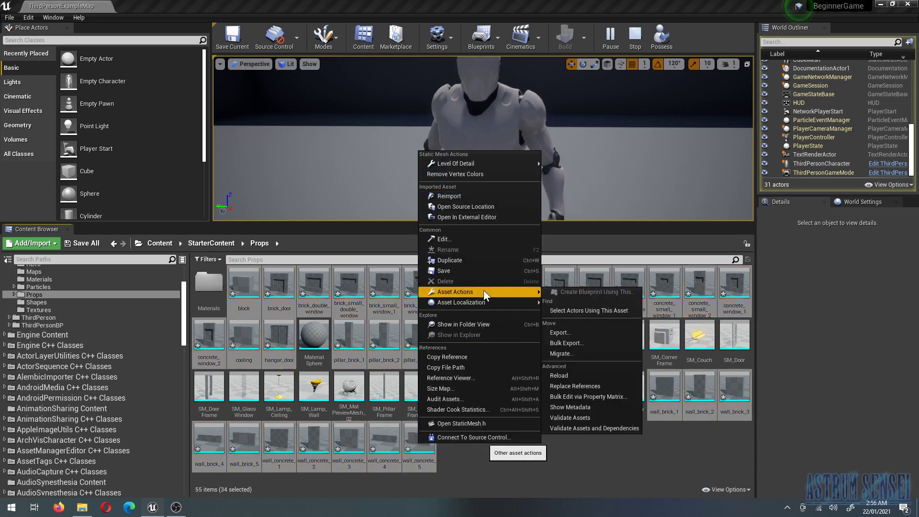
{"action": "left_click", "coordinate": [609, 396]}
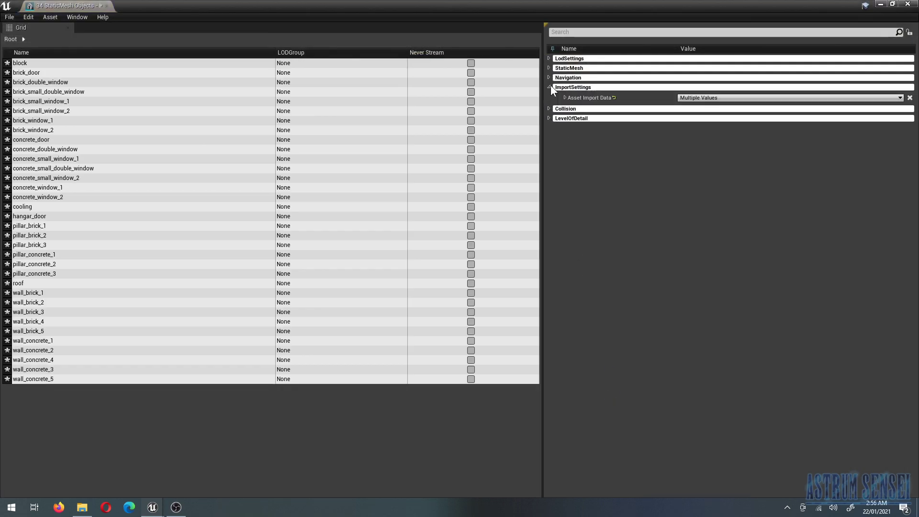
{"action": "left_click", "coordinate": [548, 69]}
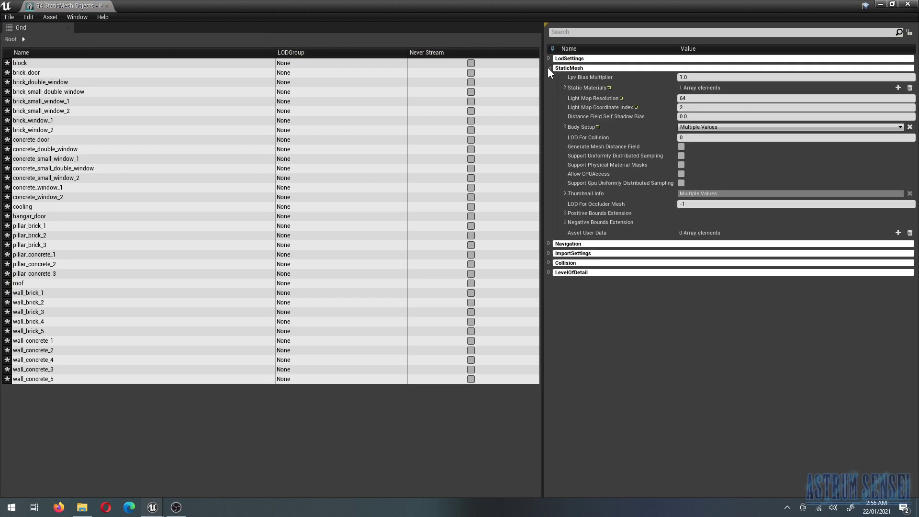
{"action": "left_click", "coordinate": [549, 68]}
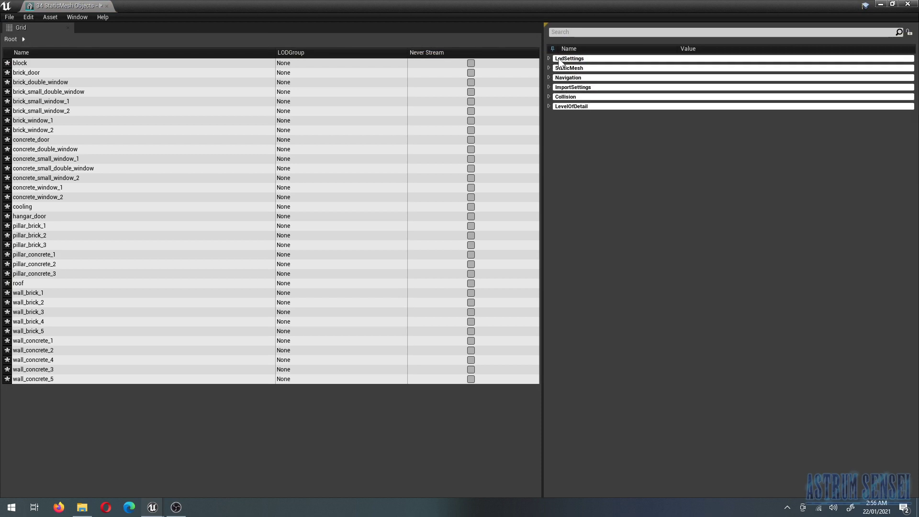
{"action": "left_click", "coordinate": [548, 77]}
{"action": "left_click", "coordinate": [549, 77]}
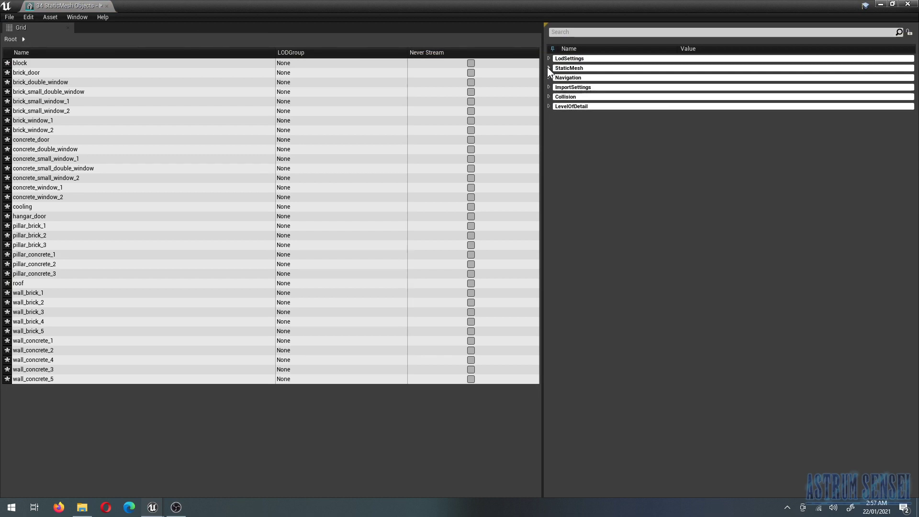
Set the Material Interface of static material element 0 to Building_MAT for all the building meshes
{"action": "left_click", "coordinate": [549, 68]}
{"action": "left_click", "coordinate": [566, 88]}
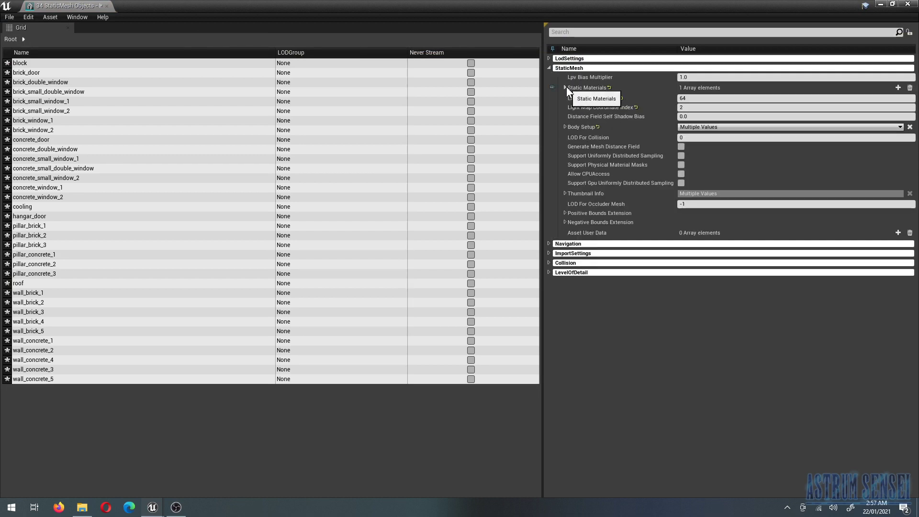
{"action": "left_click", "coordinate": [565, 88]}
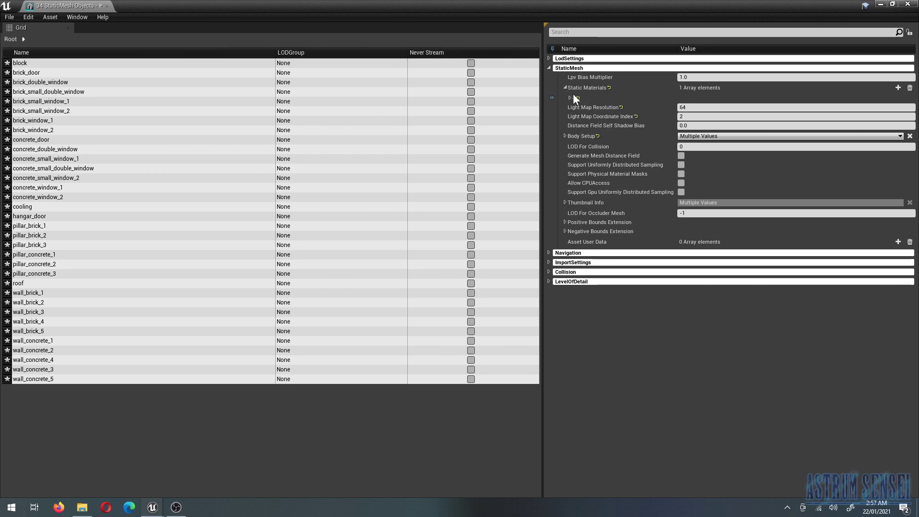
{"action": "left_click", "coordinate": [570, 98]}
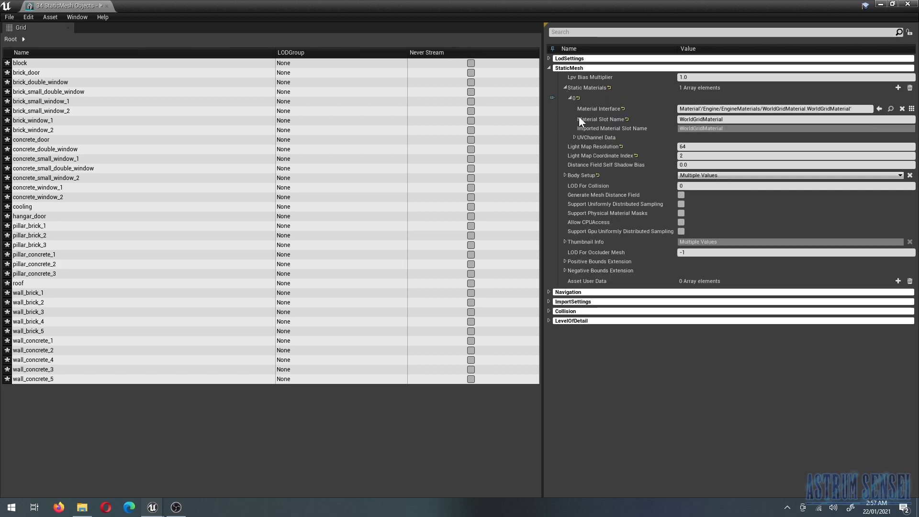
{"action": "mouse_move", "coordinate": [650, 6]}
{"action": "left_mouse_down"}
{"action": "mouse_move", "coordinate": [738, 90]}
{"action": "mouse_move", "coordinate": [684, 204]}
{"action": "mouse_move", "coordinate": [657, 326]}
{"action": "mouse_move", "coordinate": [680, 194]}
{"action": "mouse_move", "coordinate": [654, 1]}
{"action": "left_mouse_up"}
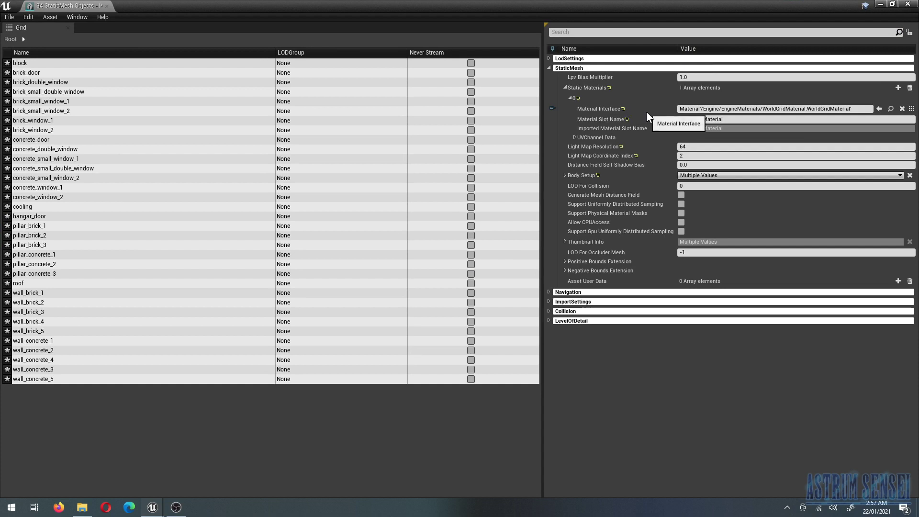
{"action": "left_click", "coordinate": [881, 109]}
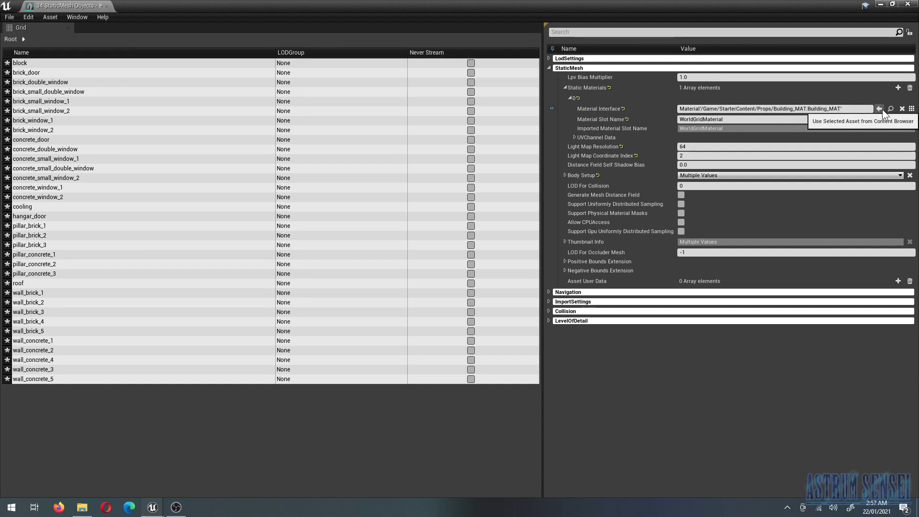
Move the property matrix window aside to check the mesh thumbnails in the Props folder, and close it
{"action": "left_click_drag", "start_coordinate": [477, 6], "coordinate": [702, 417]}
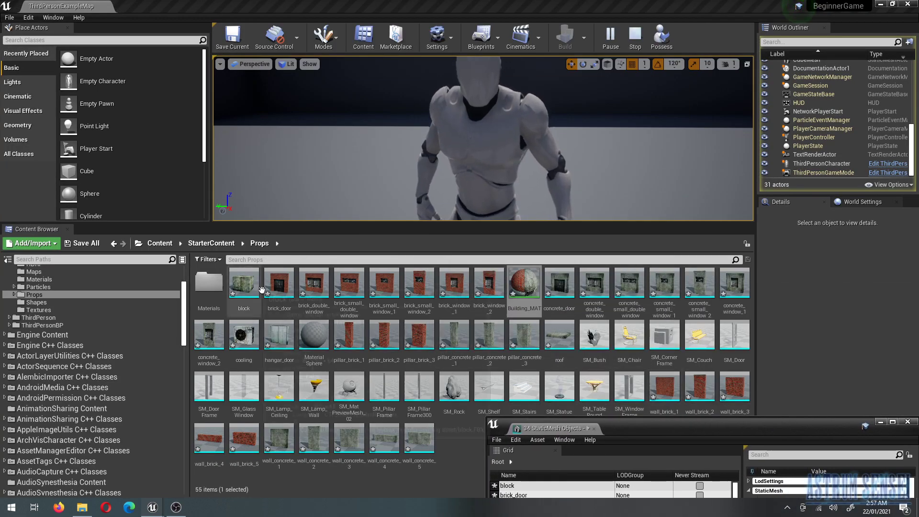
{"action": "left_click_drag", "start_coordinate": [699, 430], "coordinate": [552, 414]}
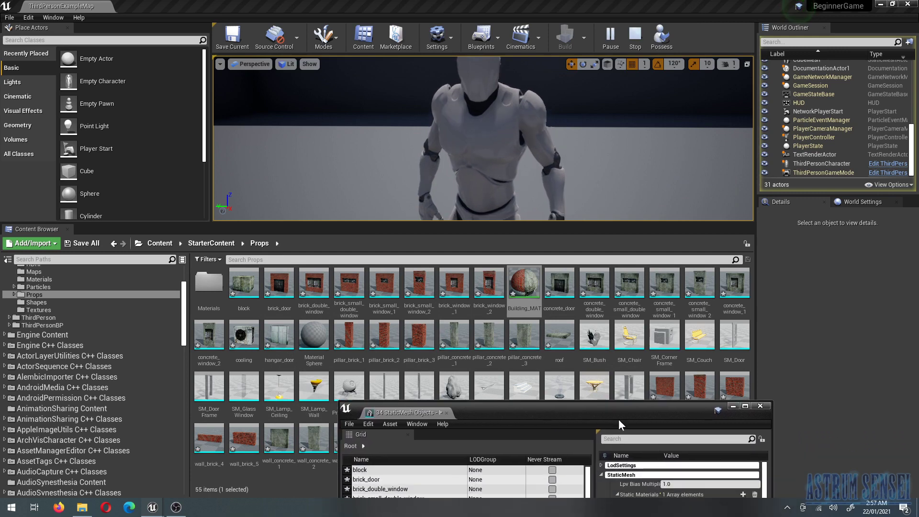
{"action": "left_click", "coordinate": [762, 406]}
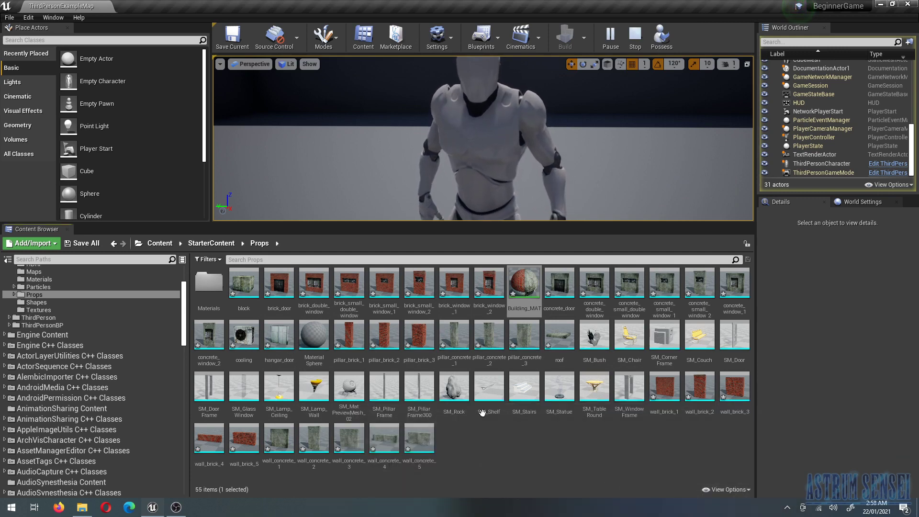
Place the brick_door mesh on the floor beside the staircase and rotate it about -120° around the Z axis
{"action": "left_click", "coordinate": [516, 433]}
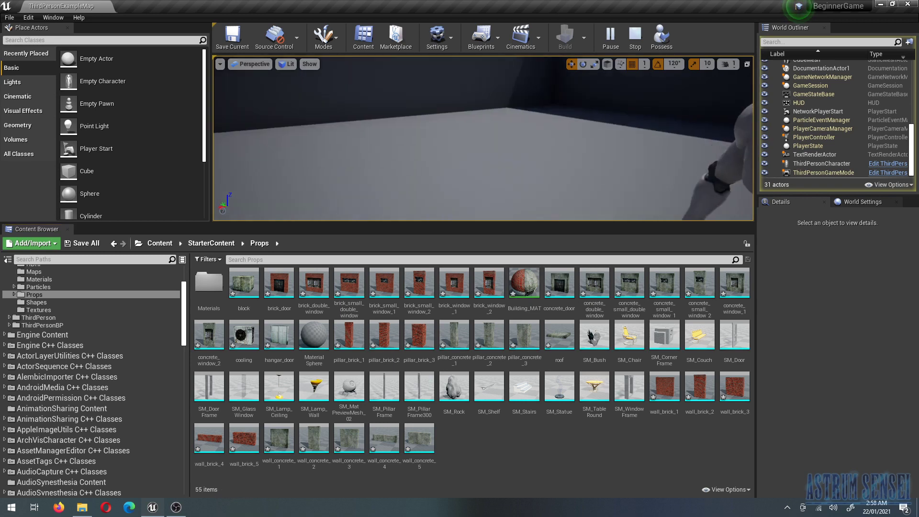
{"action": "left_click_drag", "start_coordinate": [602, 221], "coordinate": [596, 366]}
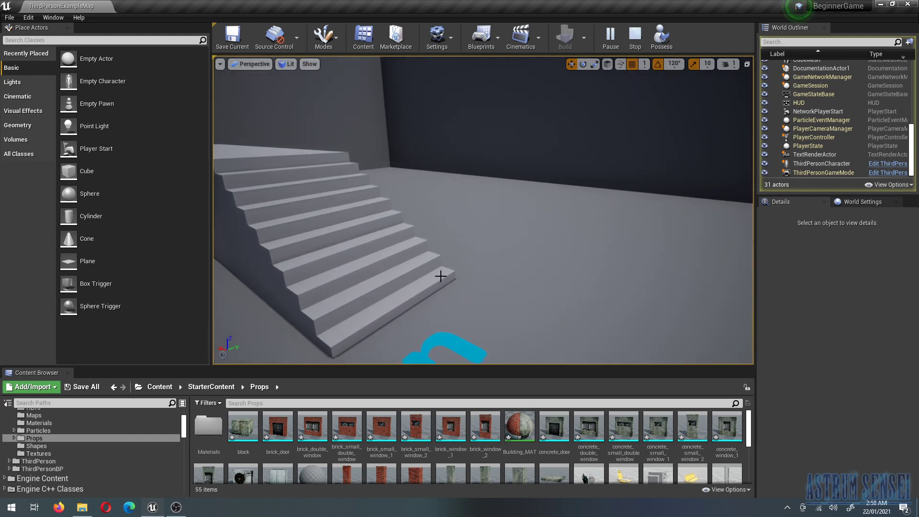
{"action": "mouse_move", "coordinate": [334, 368]}
{"action": "left_mouse_down"}
{"action": "mouse_move", "coordinate": [341, 330]}
{"action": "mouse_move", "coordinate": [343, 360]}
{"action": "left_mouse_up"}
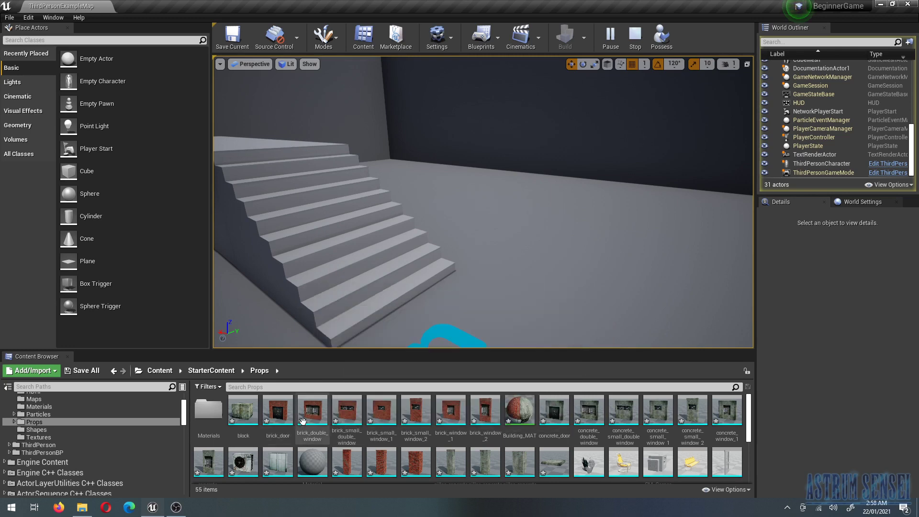
{"action": "left_click", "coordinate": [279, 415]}
{"action": "left_click_drag", "start_coordinate": [280, 418], "coordinate": [439, 338]}
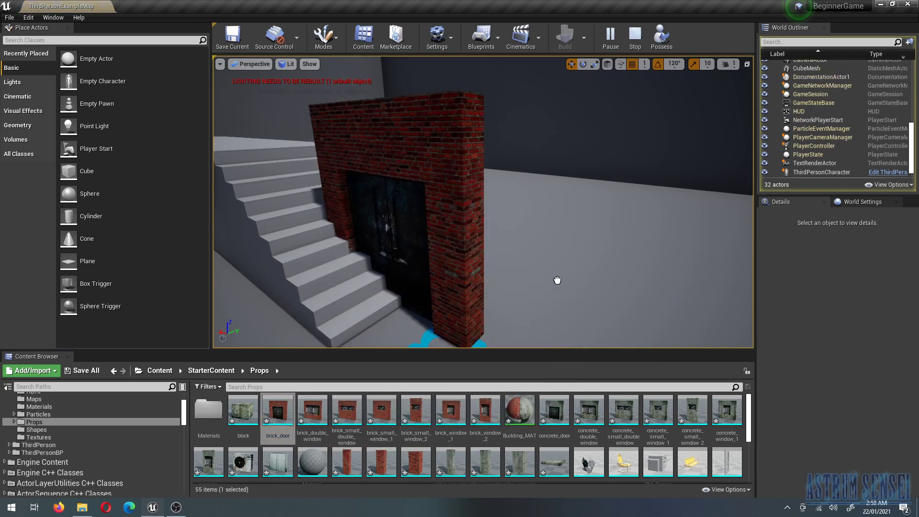
{"action": "left_click_drag", "start_coordinate": [624, 266], "coordinate": [625, 266]}
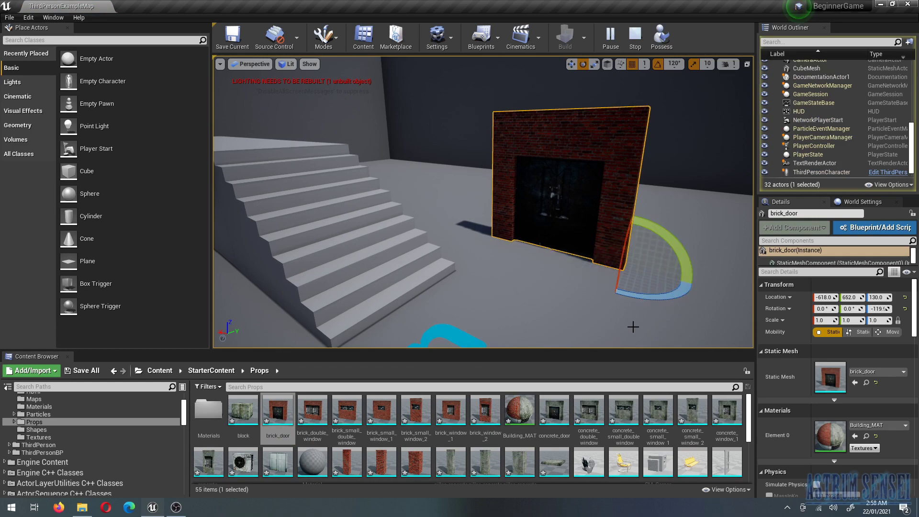
{"action": "left_click", "coordinate": [668, 295]}
{"action": "left_click", "coordinate": [642, 283]}
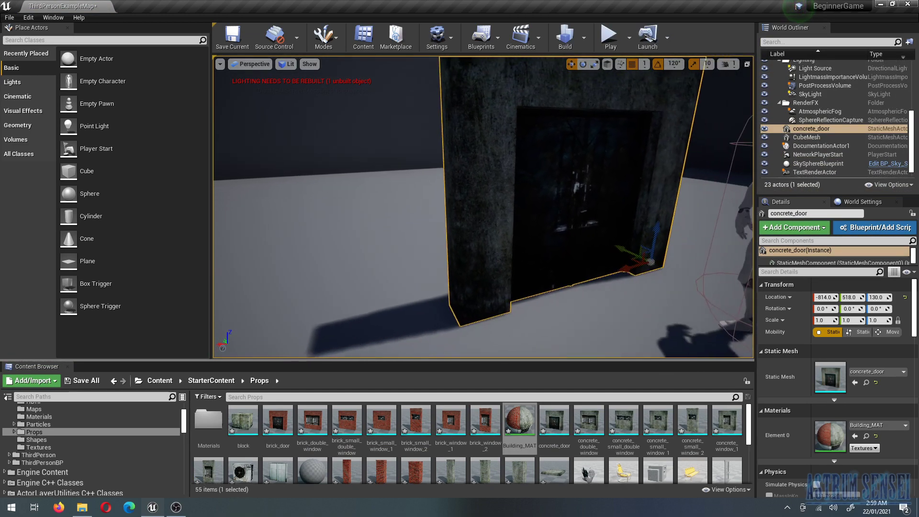
Play the level, walk the character up to the concrete_door mesh to examine its scale and texture, and stop playing
{"action": "key", "text": "Down"}
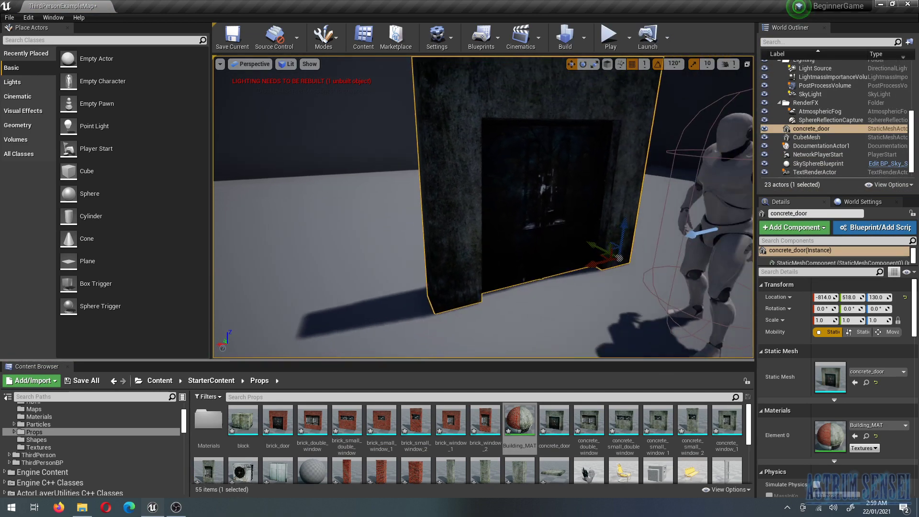
{"action": "left_click", "coordinate": [610, 37]}
{"action": "left_click", "coordinate": [660, 37]}
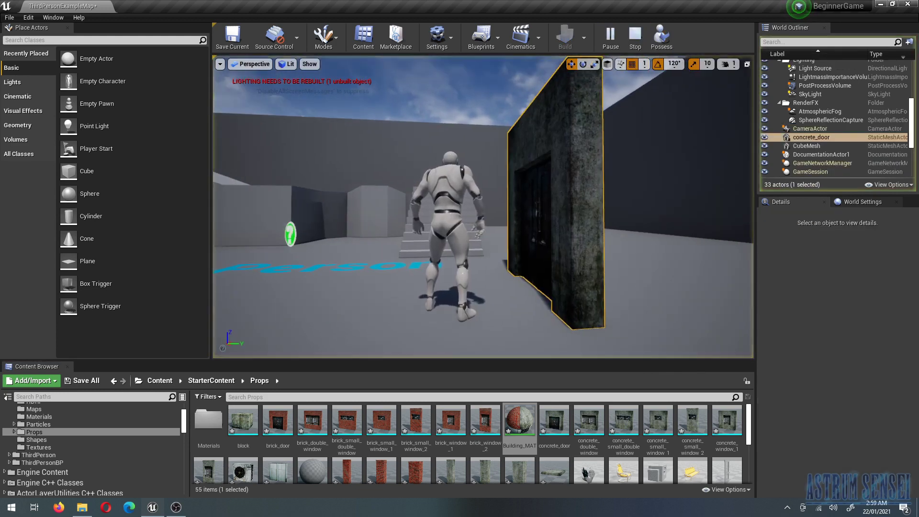
{"action": "key", "text": "w"}
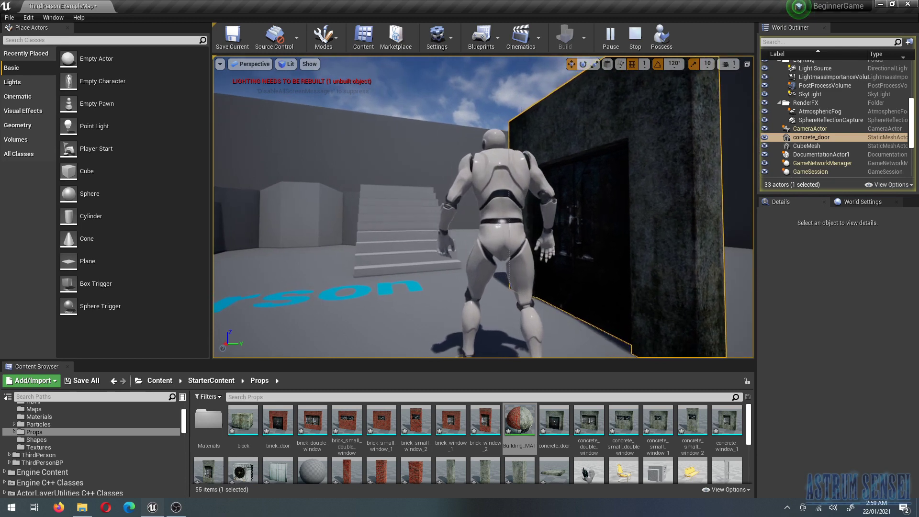
{"action": "scroll", "coordinate": [680, 450], "scroll_direction": "down", "scroll_amount": 1}
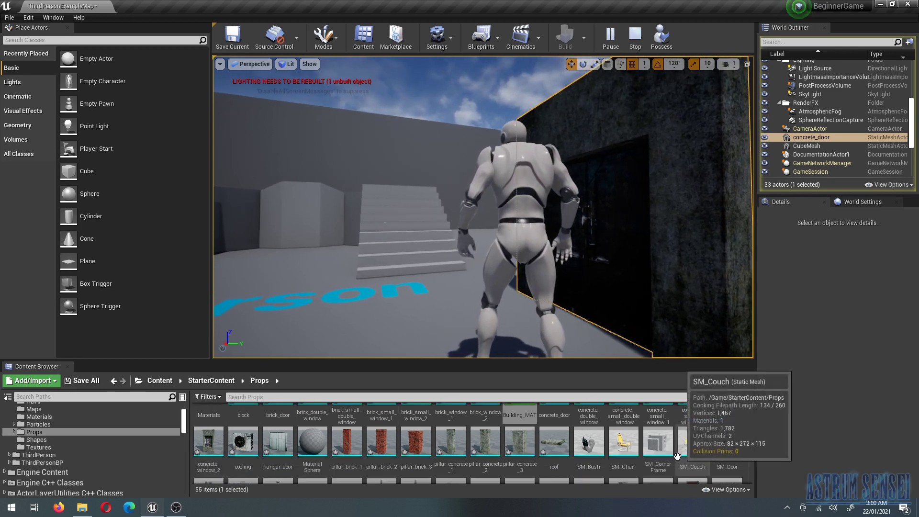
{"action": "key", "text": "Escape"}
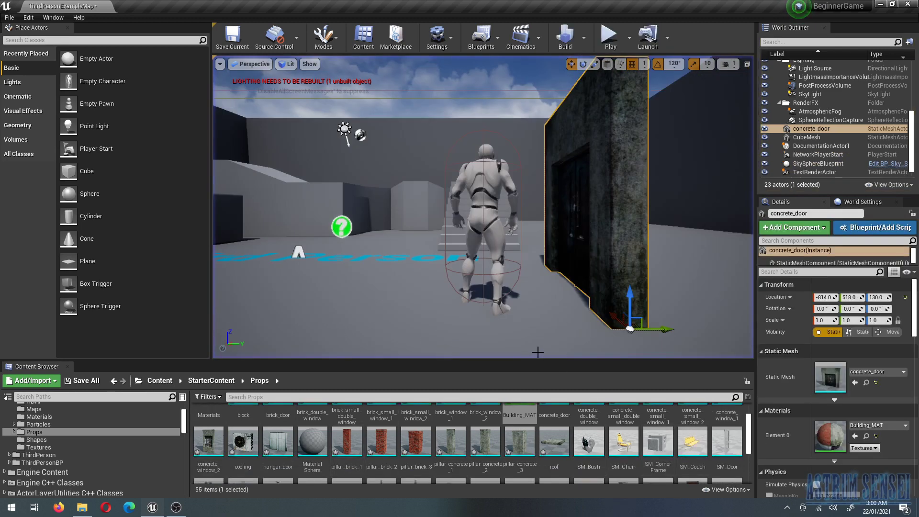
Rotate the concrete_door mesh about -120° around the Z axis and move it to the open floor in front of the staircase
{"action": "left_click_drag", "start_coordinate": [663, 326], "coordinate": [615, 328]}
{"action": "key", "text": "e"}
{"action": "right_click_drag", "start_coordinate": [615, 328], "coordinate": [589, 303]}
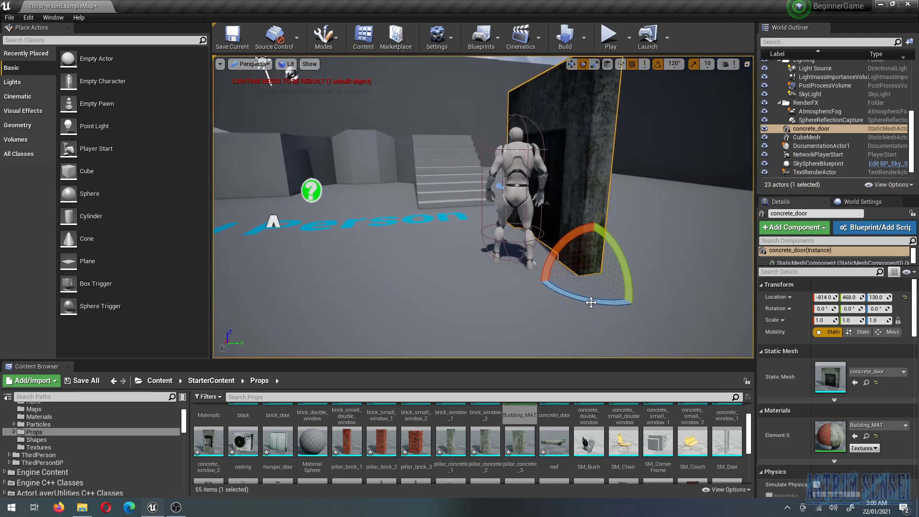
{"action": "left_click_drag", "start_coordinate": [597, 301], "coordinate": [551, 306]}
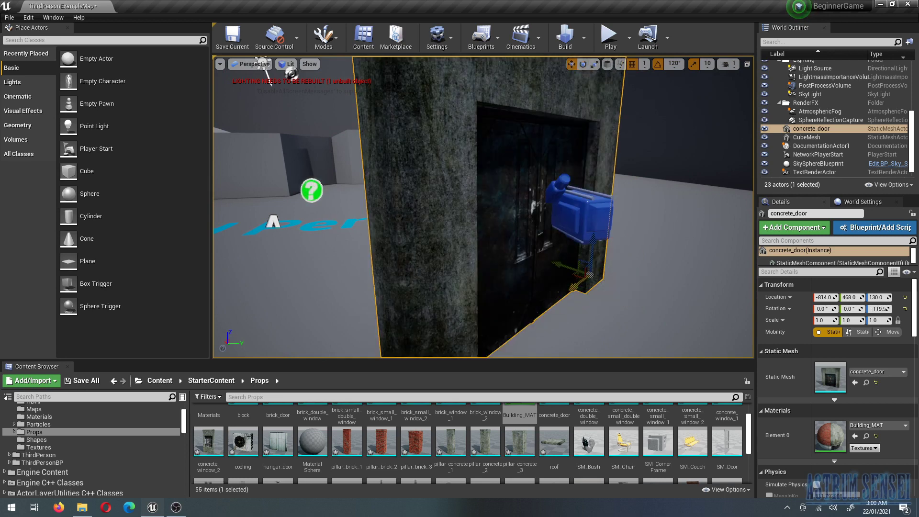
{"action": "left_click_drag", "start_coordinate": [576, 277], "coordinate": [400, 225]}
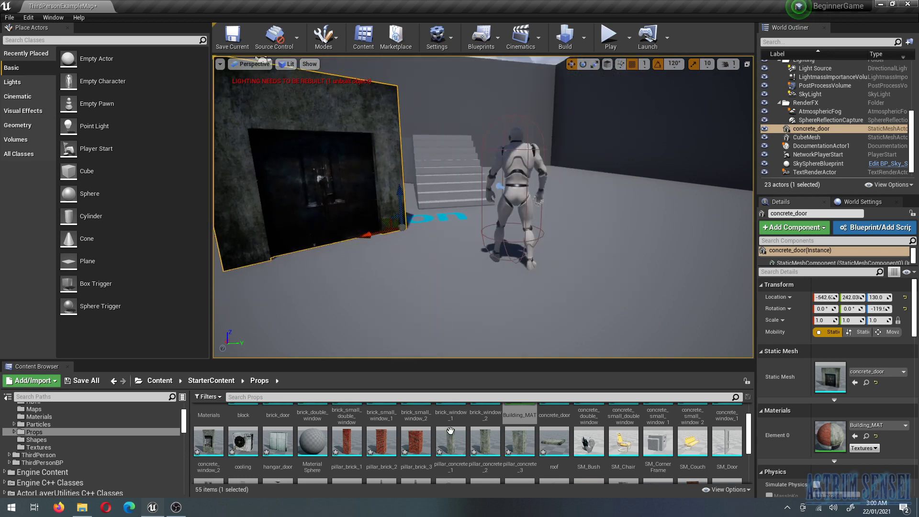
Place the pillar_brick_3 and pillar_brick_2 meshes on the floor behind the character, and the block mesh near the concrete door
{"action": "left_click_drag", "start_coordinate": [416, 441], "coordinate": [622, 201]}
{"action": "left_click_drag", "start_coordinate": [382, 441], "coordinate": [727, 224]}
{"action": "mouse_move", "coordinate": [478, 216]}
{"action": "right_mouse_down"}
{"action": "mouse_move", "coordinate": [478, 273]}
{"action": "mouse_move", "coordinate": [478, 220]}
{"action": "right_mouse_up"}
{"action": "scroll", "coordinate": [546, 442], "scroll_direction": "up", "scroll_amount": 1}
{"action": "left_click_drag", "start_coordinate": [243, 419], "coordinate": [441, 275]}
Place the brick_door mesh, turn off rotation snapping, rotate the door to about -82° around Z and move it back beside the staircase
{"action": "left_click_drag", "start_coordinate": [285, 430], "coordinate": [610, 211]}
{"action": "key", "text": "e"}
{"action": "left_click_drag", "start_coordinate": [561, 187], "coordinate": [577, 214]}
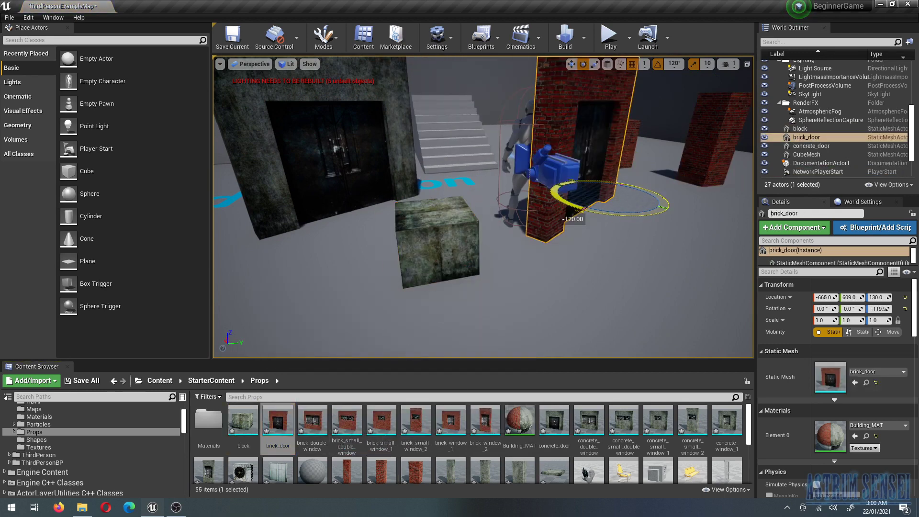
{"action": "left_click", "coordinate": [664, 68]}
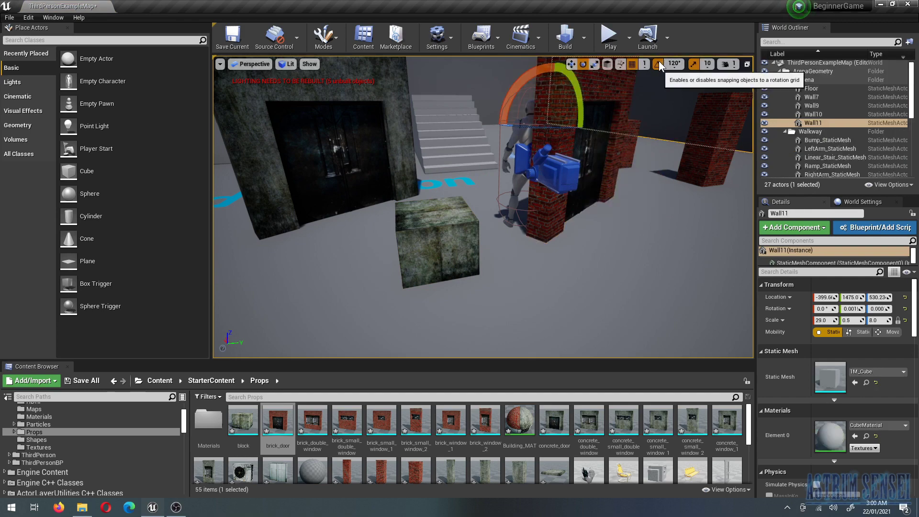
{"action": "left_click", "coordinate": [606, 153]}
{"action": "left_click_drag", "start_coordinate": [638, 212], "coordinate": [583, 148]}
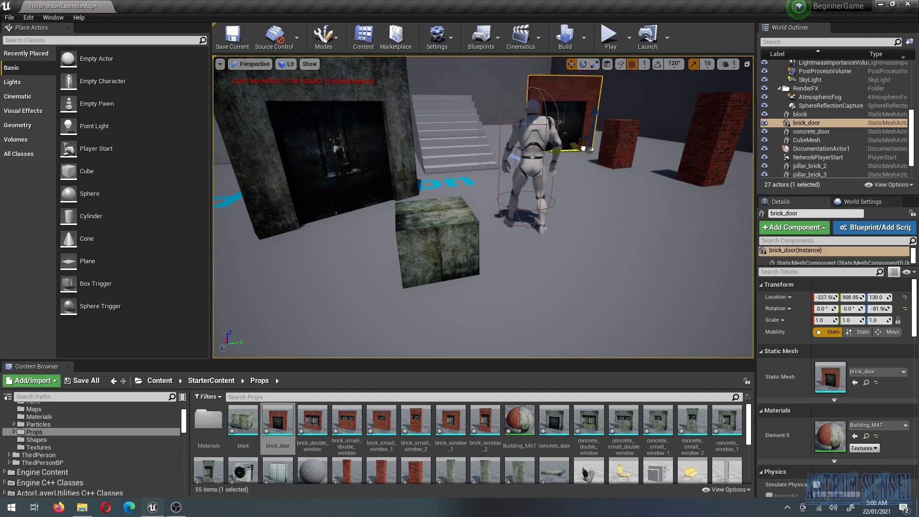
Place the brick_window_1 mesh beside the character and the concrete_double_window mesh next to it
{"action": "left_click_drag", "start_coordinate": [458, 429], "coordinate": [675, 192]}
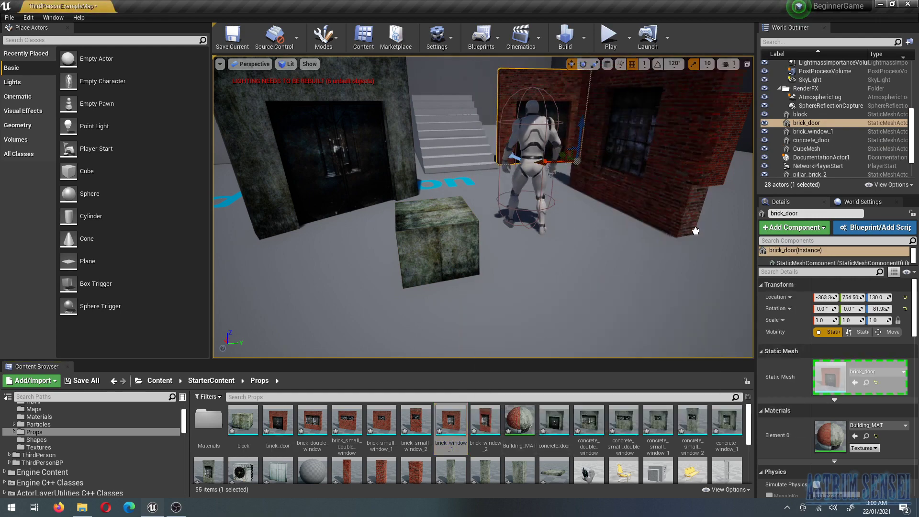
{"action": "right_click_drag", "start_coordinate": [676, 192], "coordinate": [651, 196]}
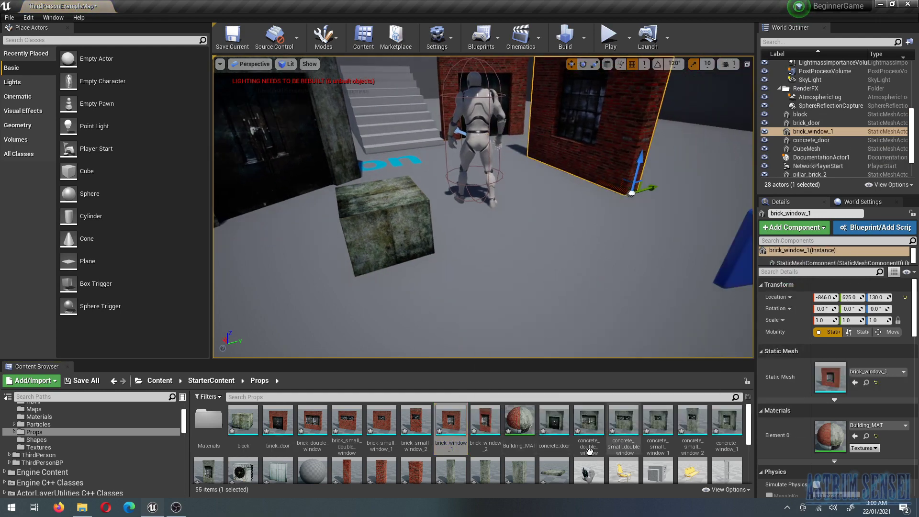
{"action": "left_click_drag", "start_coordinate": [589, 421], "coordinate": [699, 285]}
Play the level, run the character around the placed doors, windows and pillars to examine them, and stop playing
{"action": "left_click", "coordinate": [609, 38]}
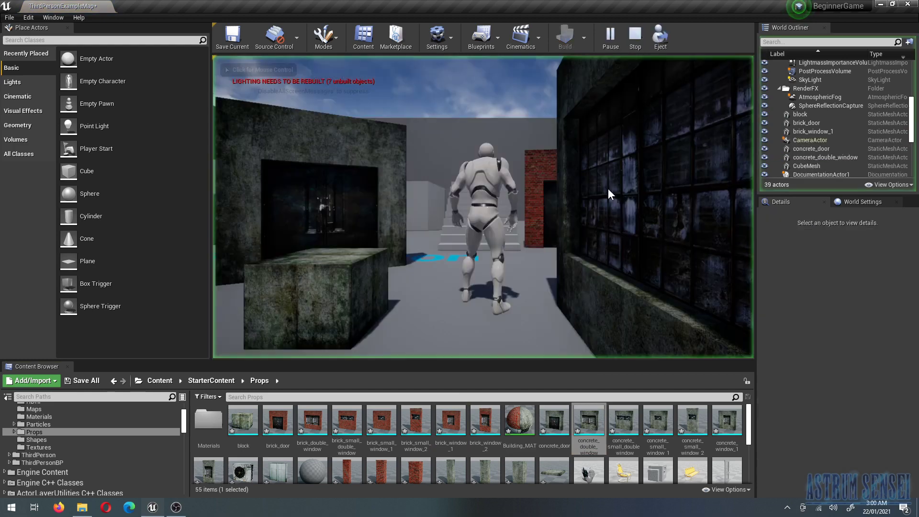
{"action": "key", "text": "w"}
{"action": "key", "text": "w"}
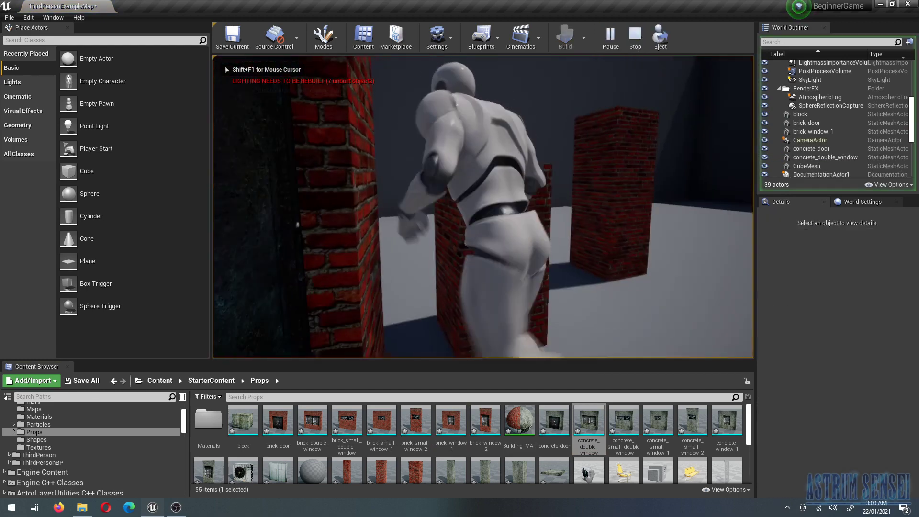
{"action": "key", "text": "w"}
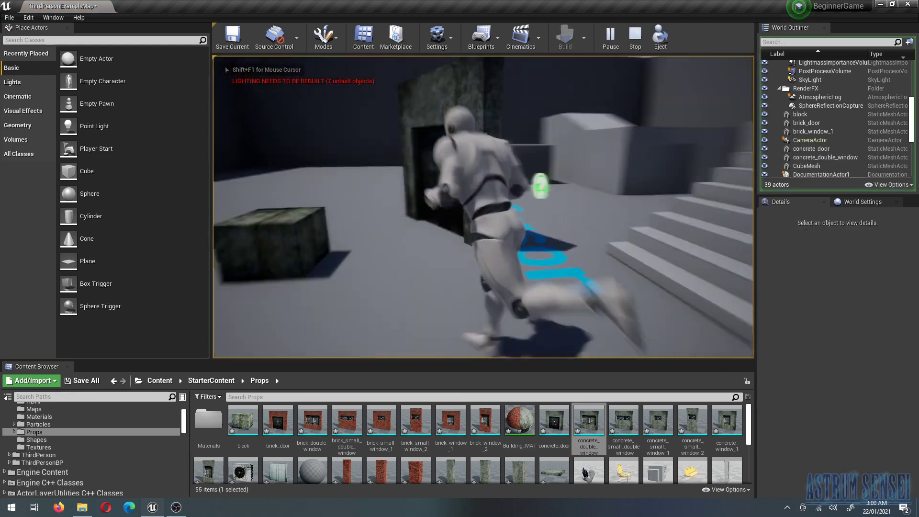
{"action": "key", "text": "w"}
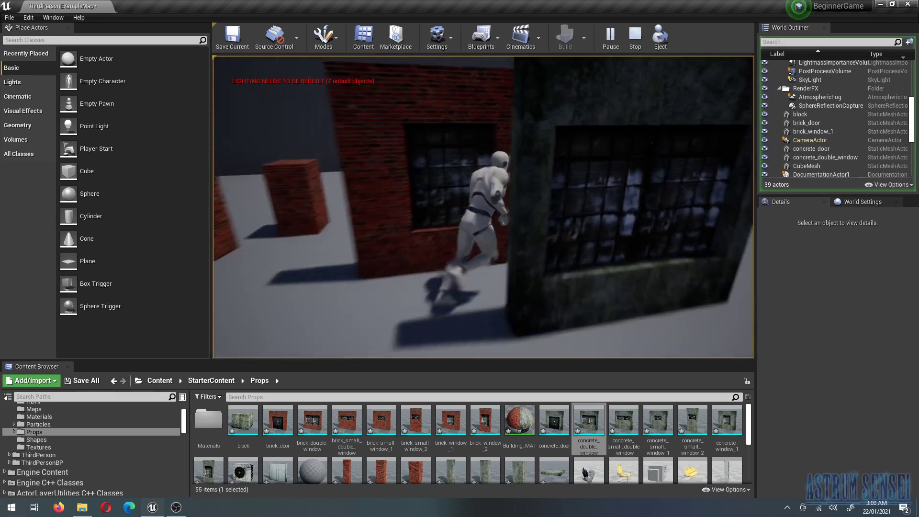
{"action": "key", "text": "w"}
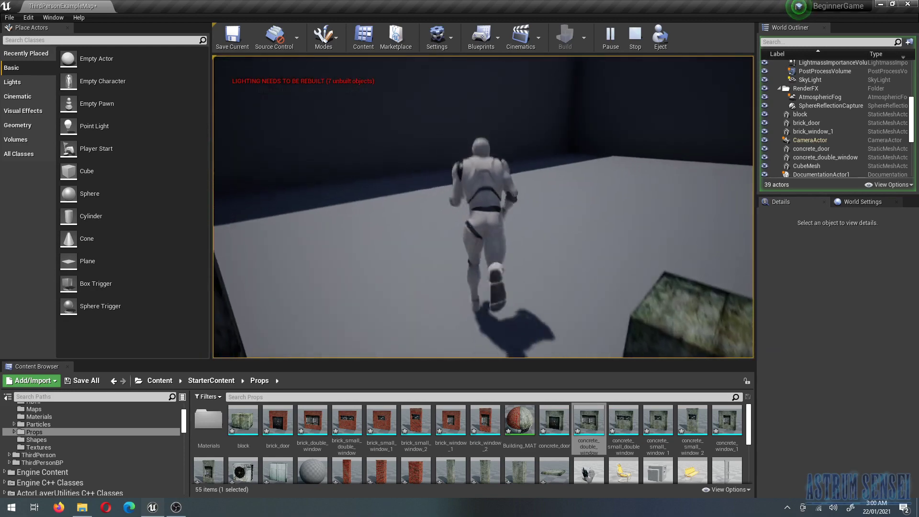
{"action": "key", "text": "s"}
{"action": "key", "text": "space"}
{"action": "key", "text": "w"}
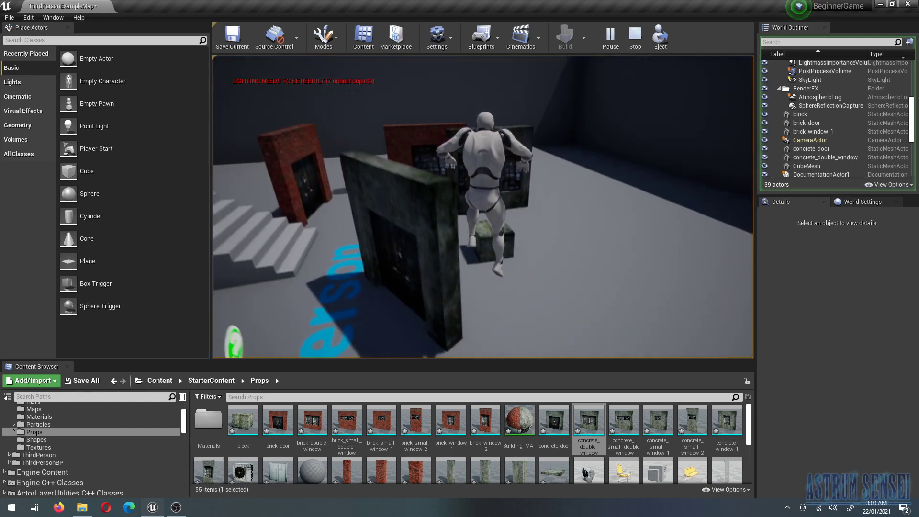
{"action": "key", "text": "Escape"}
Place the wall_brick_1 mesh against the side of the concrete double window and lay the roof mesh on the floor in front of it
{"action": "key", "text": "Down"}
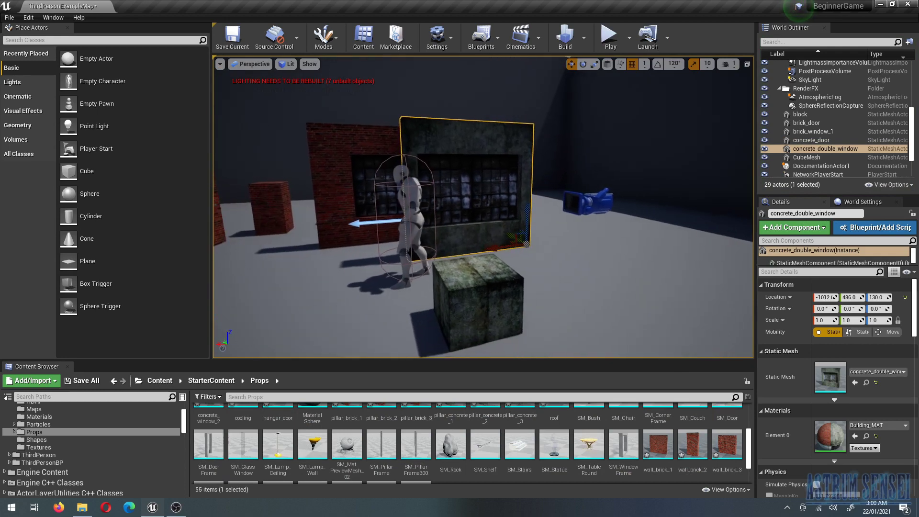
{"action": "left_click_drag", "start_coordinate": [662, 461], "coordinate": [644, 253]}
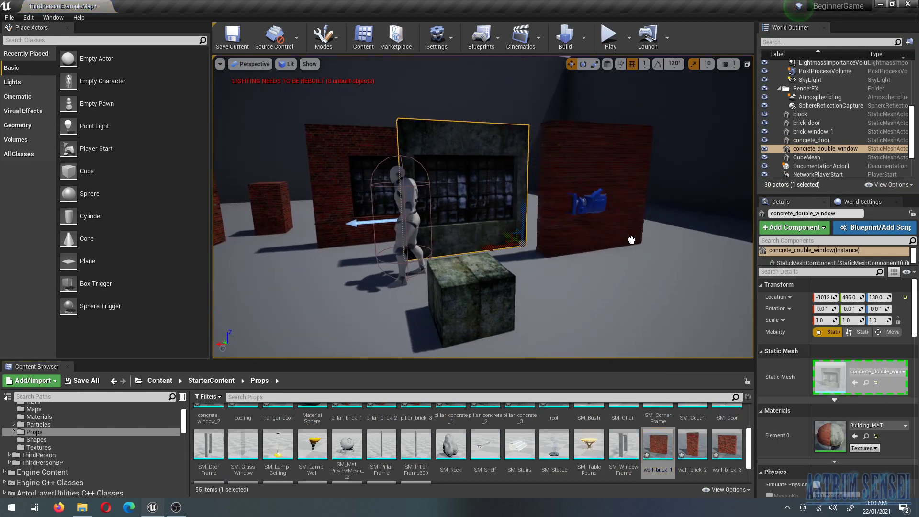
{"action": "left_click_drag", "start_coordinate": [611, 232], "coordinate": [611, 232]}
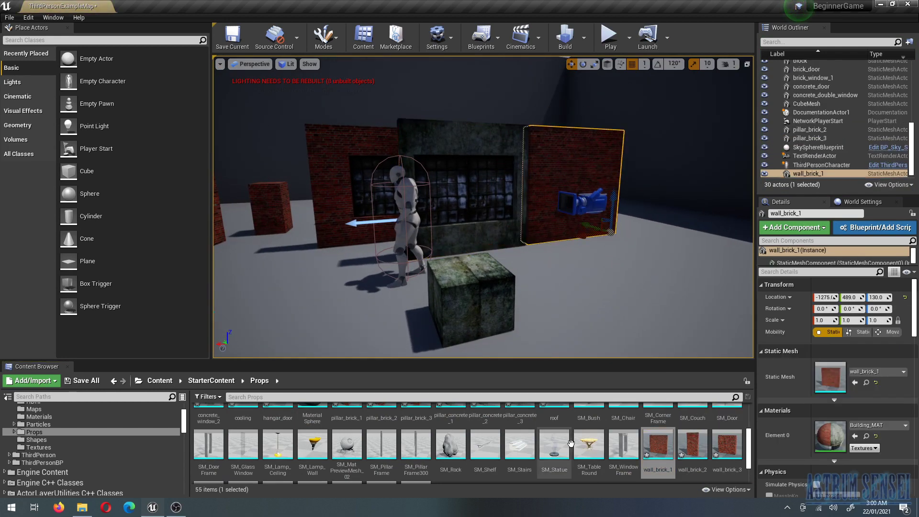
{"action": "scroll", "coordinate": [571, 443], "scroll_direction": "down", "scroll_amount": 1}
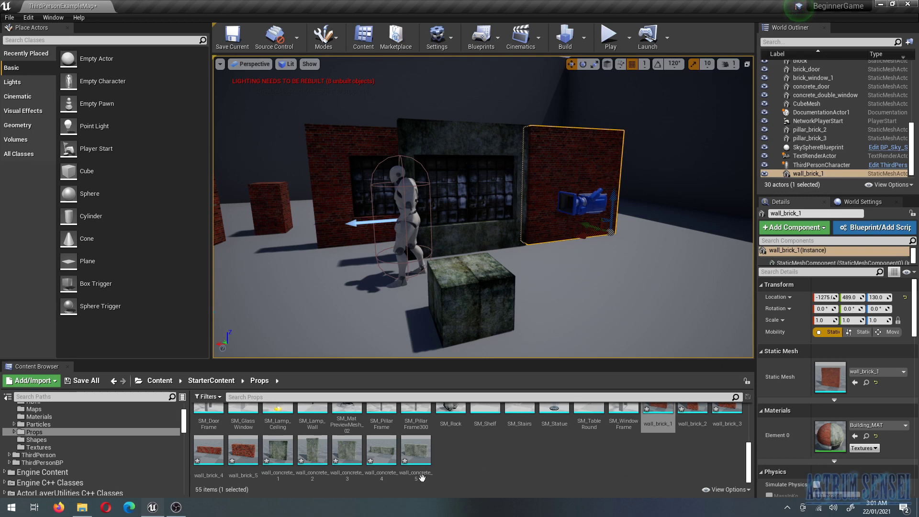
{"action": "scroll", "coordinate": [543, 460], "scroll_direction": "up", "scroll_amount": 3}
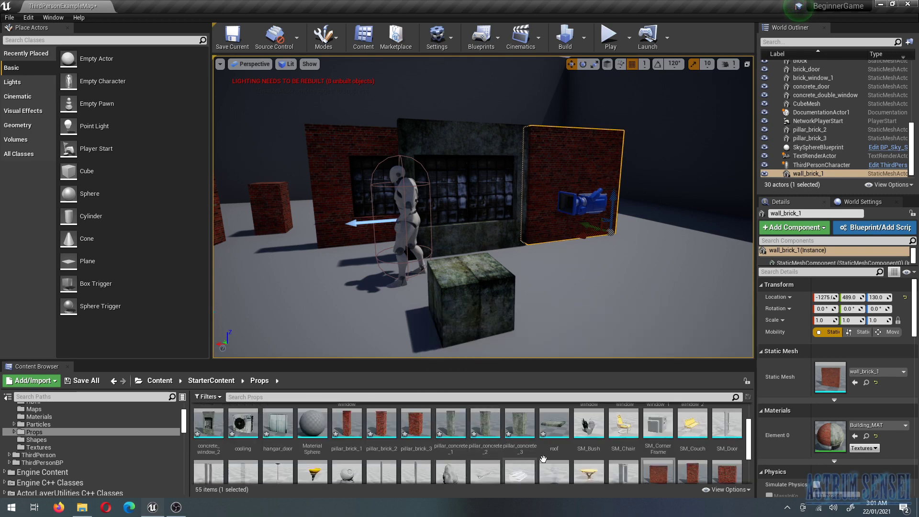
{"action": "left_click_drag", "start_coordinate": [553, 433], "coordinate": [645, 277]}
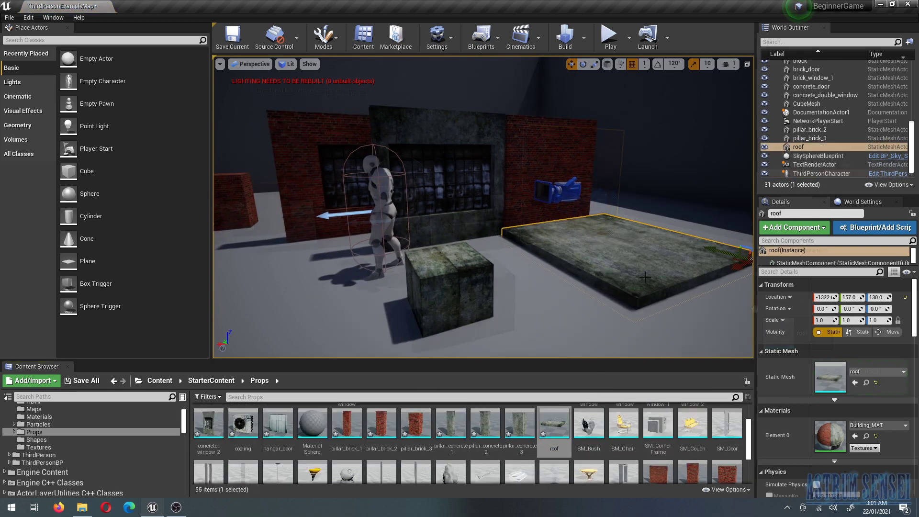
Play the level again, run the character over the roof slab and around the walls and staircase to check them, and stop playing
{"action": "left_click", "coordinate": [611, 41]}
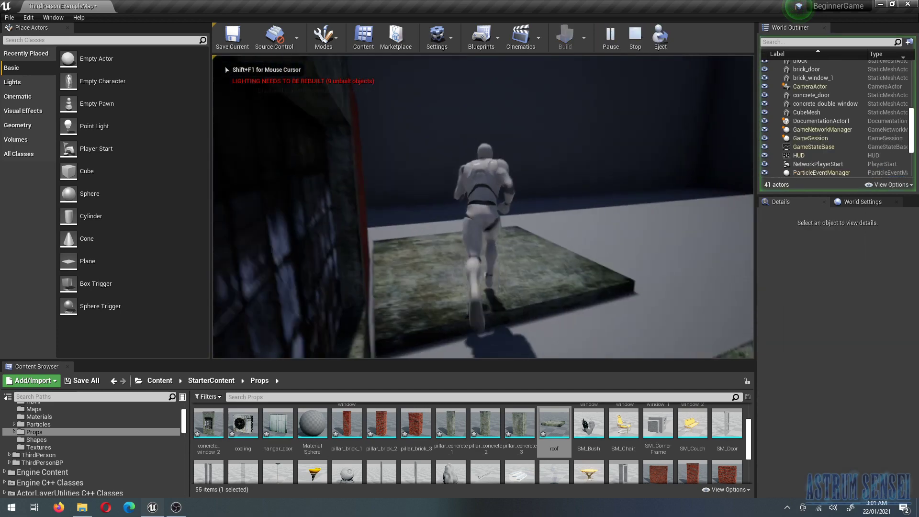
{"action": "key", "text": "w"}
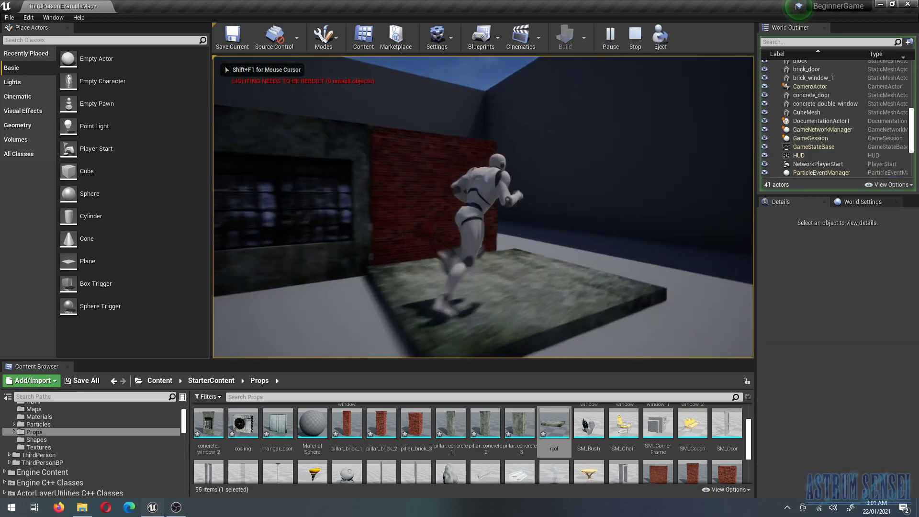
{"action": "key", "text": "w"}
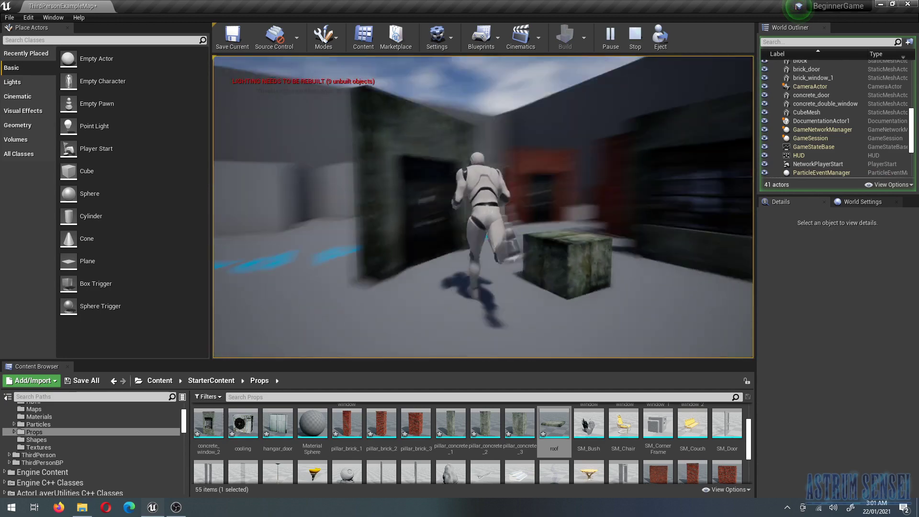
{"action": "key", "text": "w"}
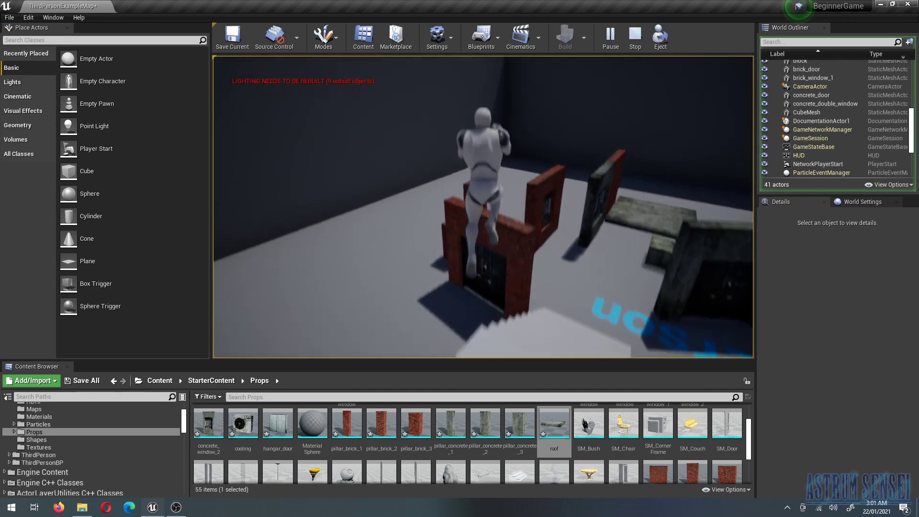
{"action": "key", "text": "w"}
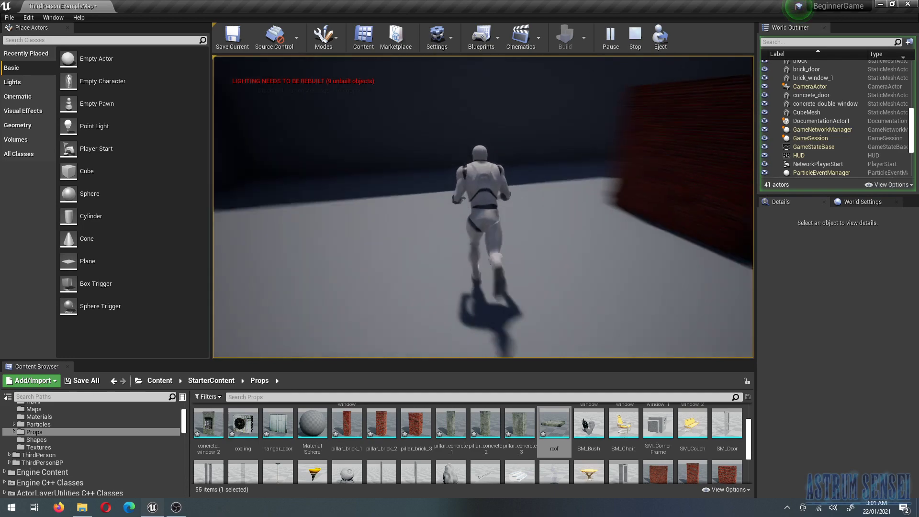
{"action": "key", "text": "w"}
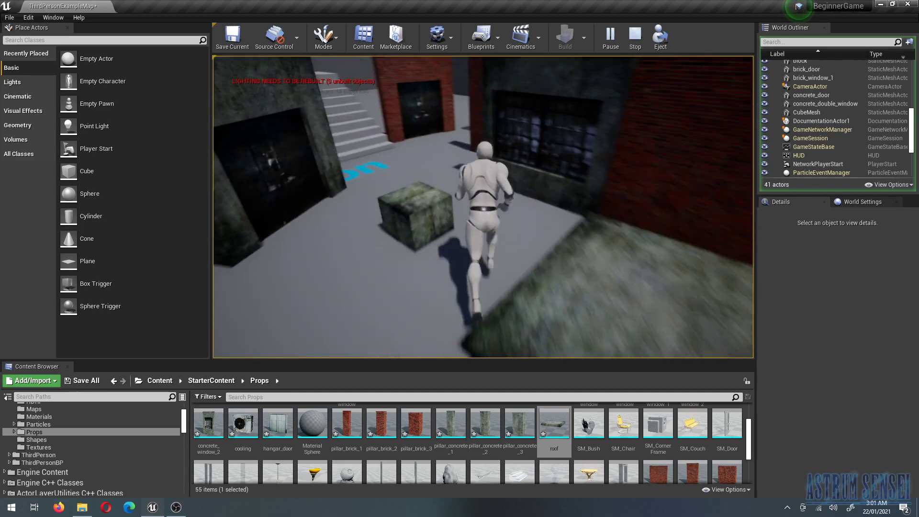
{"action": "key", "text": "w"}
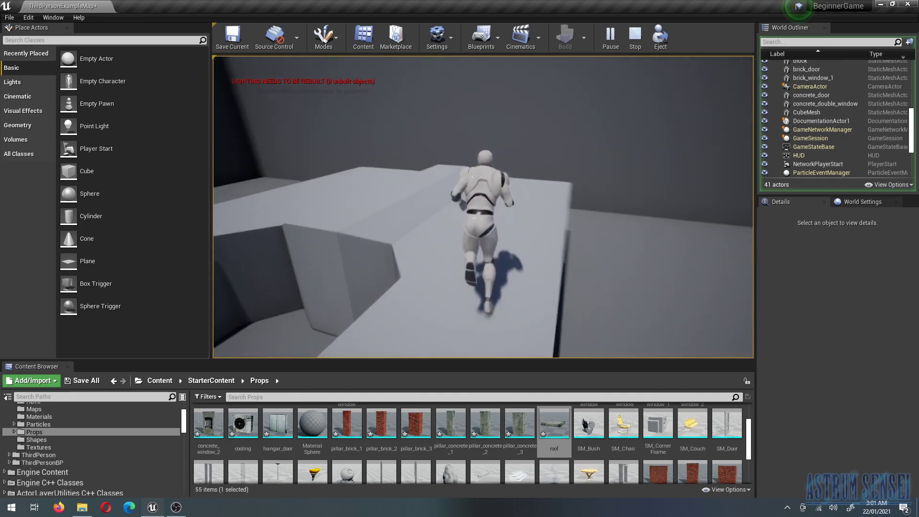
{"action": "key", "text": "w"}
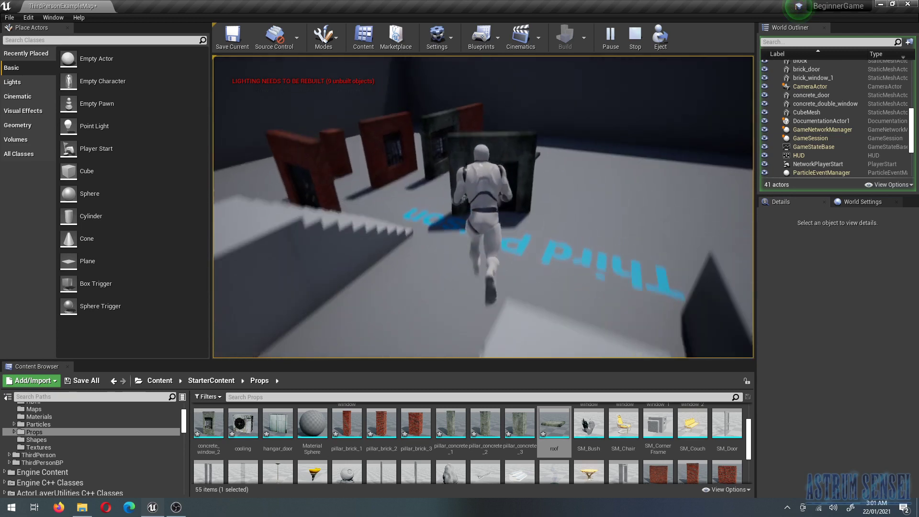
{"action": "key", "text": "w"}
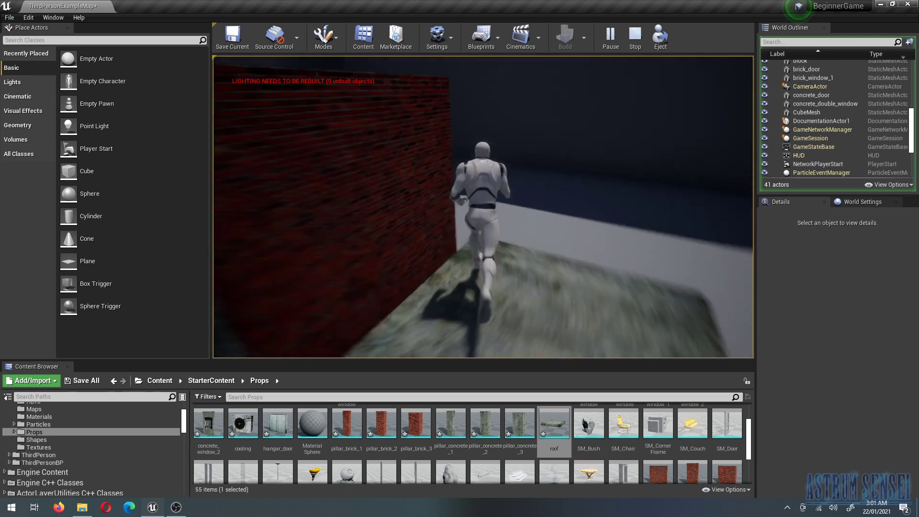
{"action": "key", "text": "w"}
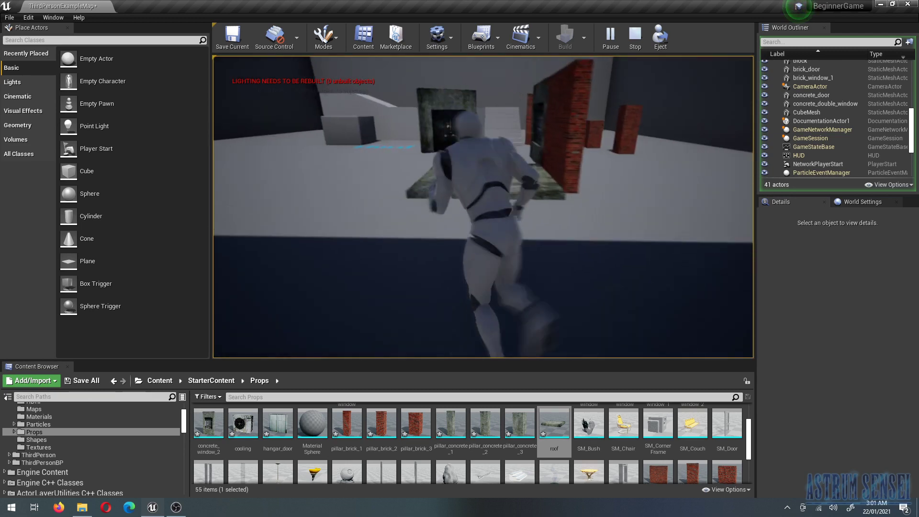
{"action": "key", "text": "w"}
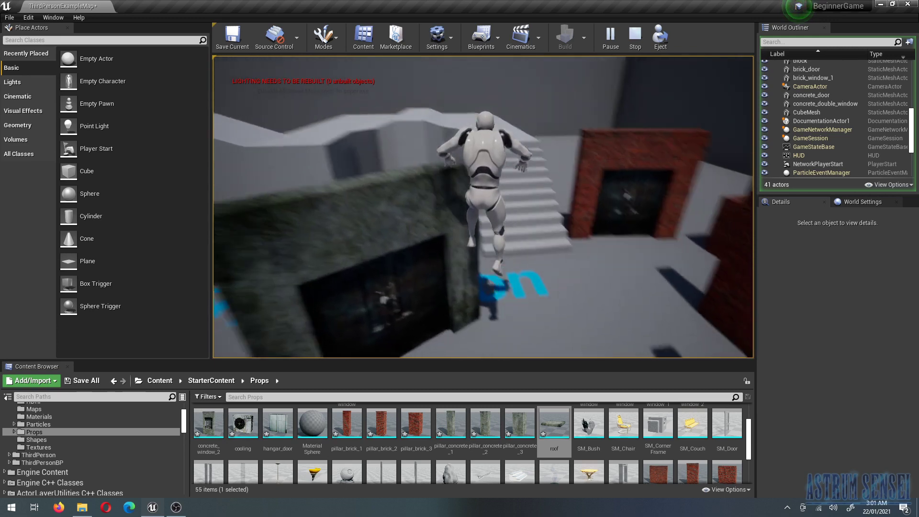
{"action": "key", "text": "Escape"}
Give the Blueprints folder inside the ThirdPersonBP content folder a new blue folder color
{"action": "scroll", "coordinate": [451, 445], "scroll_direction": "up", "scroll_amount": 1}
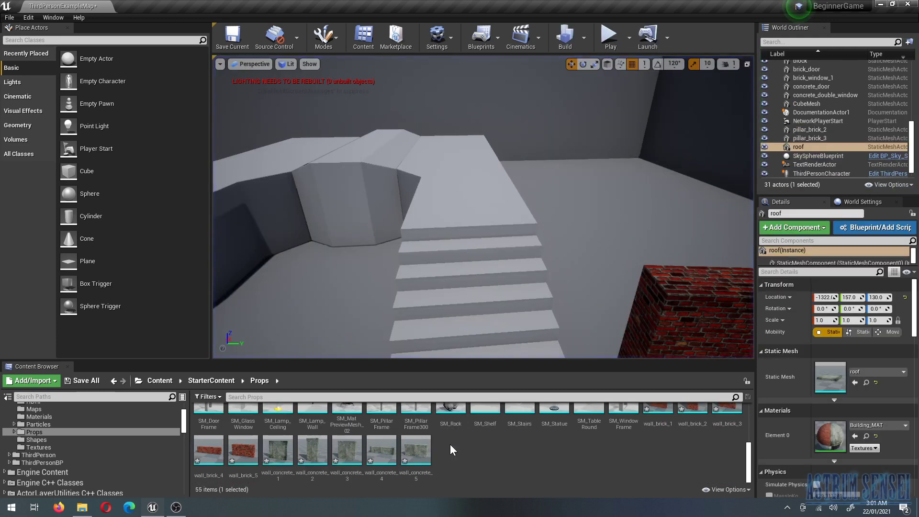
{"action": "scroll", "coordinate": [450, 444], "scroll_direction": "up", "scroll_amount": 1}
{"action": "left_click", "coordinate": [210, 382]}
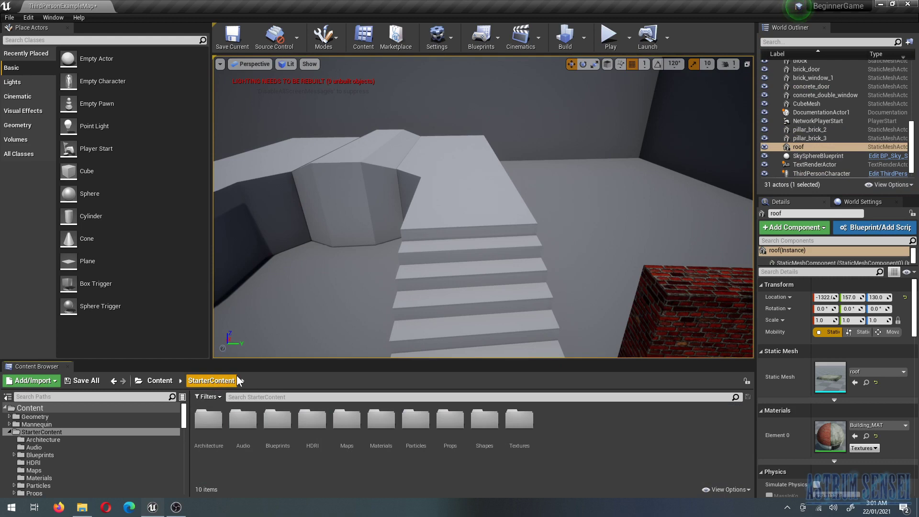
{"action": "left_click", "coordinate": [159, 381]}
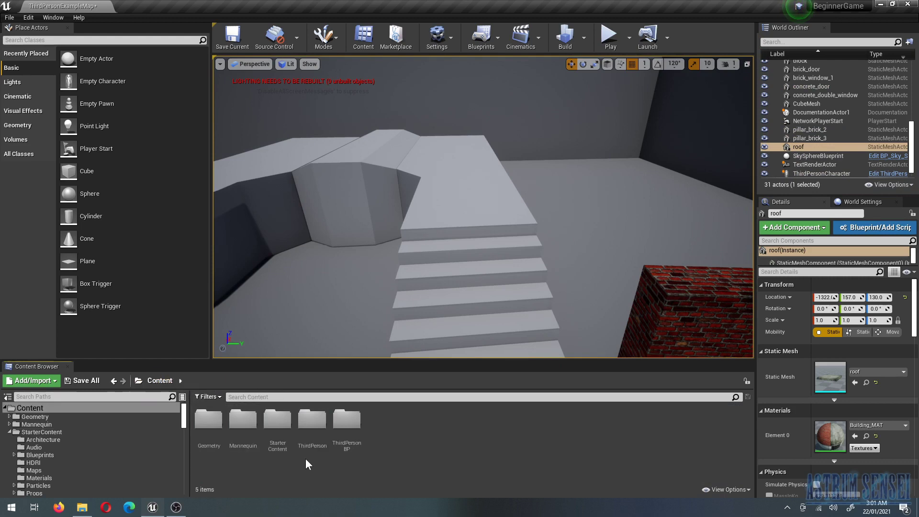
{"action": "double_click", "coordinate": [347, 420]}
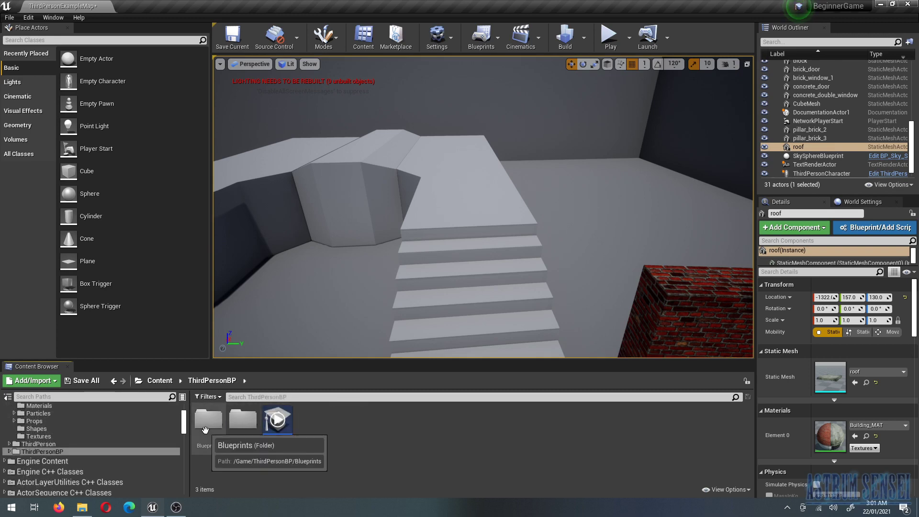
{"action": "right_click", "coordinate": [209, 440]}
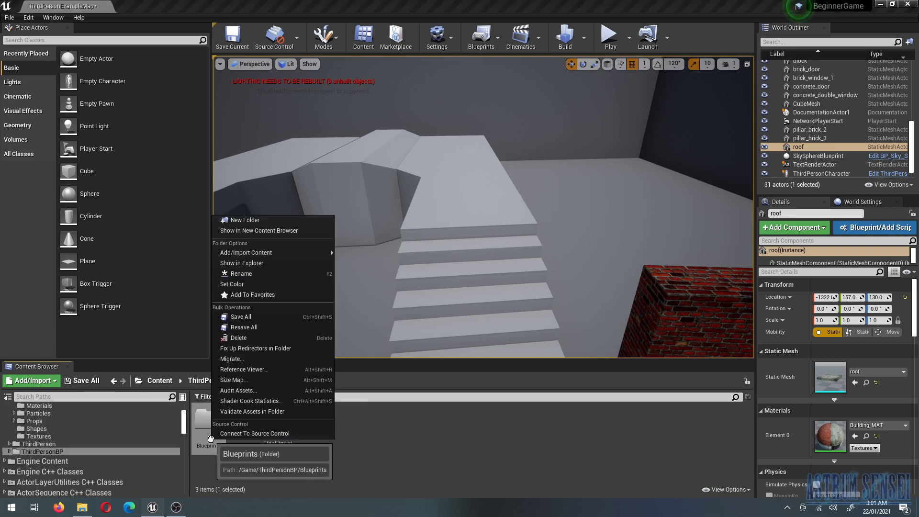
{"action": "mouse_move", "coordinate": [268, 252]}
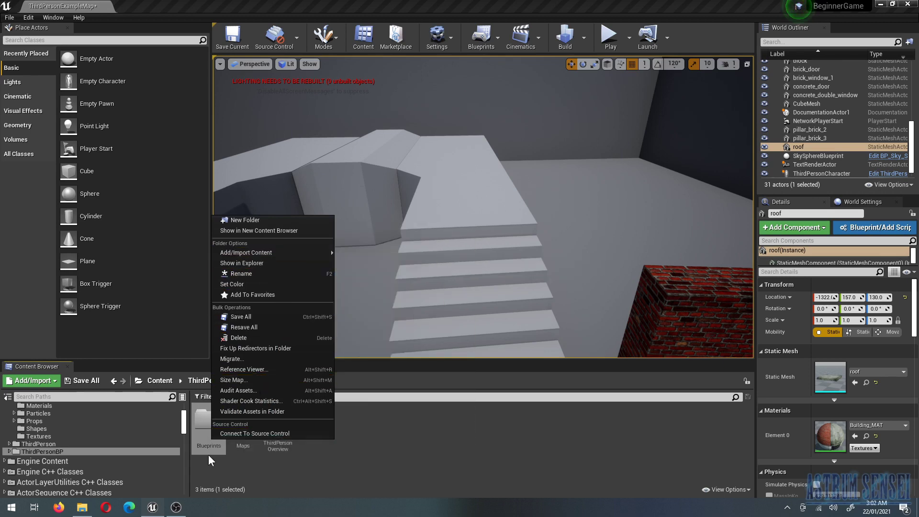
{"action": "left_click", "coordinate": [283, 286]}
{"action": "left_click_drag", "start_coordinate": [335, 298], "coordinate": [295, 286]}
{"action": "left_click", "coordinate": [417, 471]}
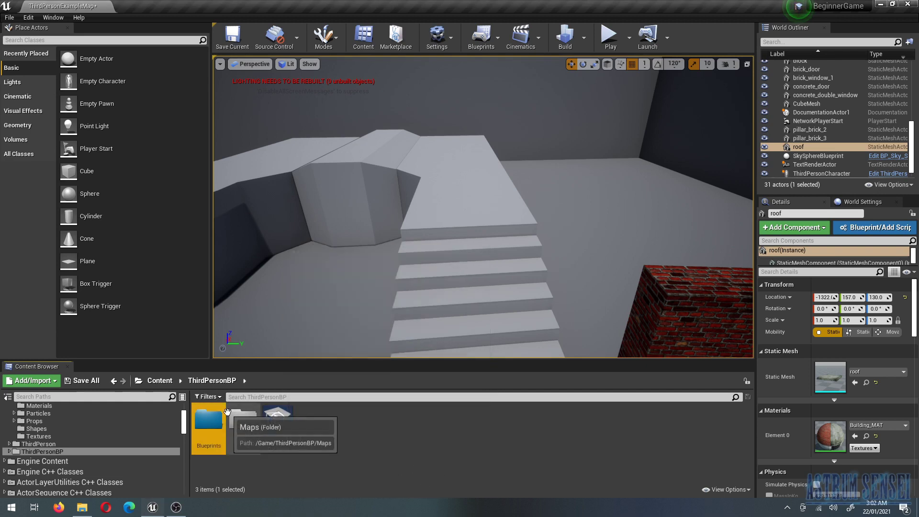
Give the Maps folder in ThirdPersonBP a new dark yellow color, hex sRGB BC9700FF
{"action": "right_click", "coordinate": [249, 421]}
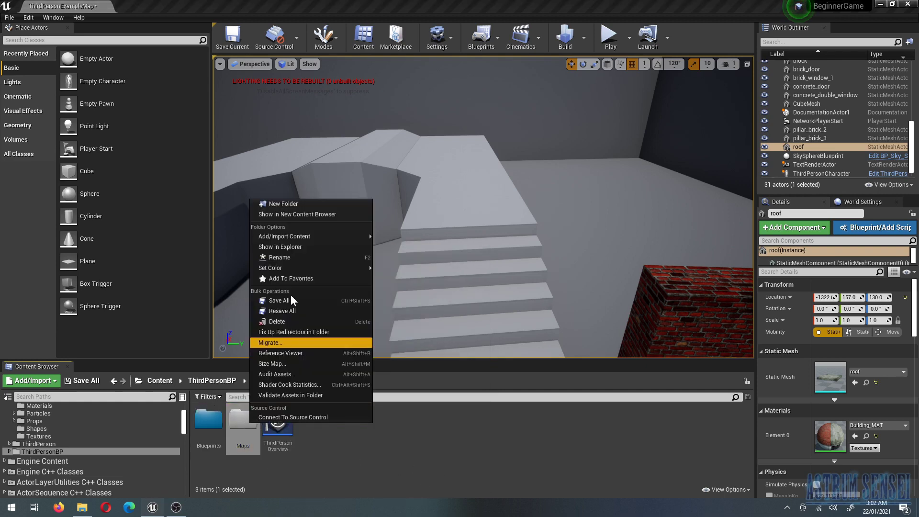
{"action": "mouse_move", "coordinate": [278, 268]}
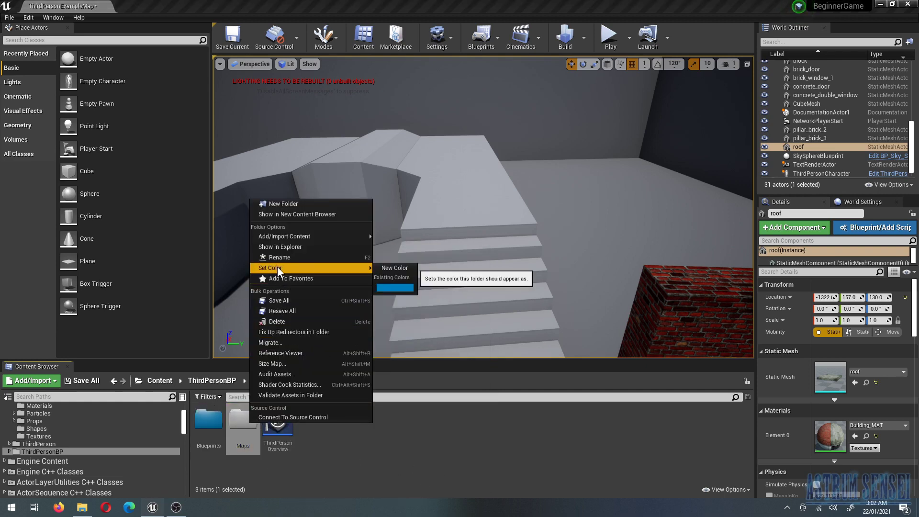
{"action": "left_click", "coordinate": [393, 269]}
{"action": "left_click_drag", "start_coordinate": [480, 354], "coordinate": [504, 361]}
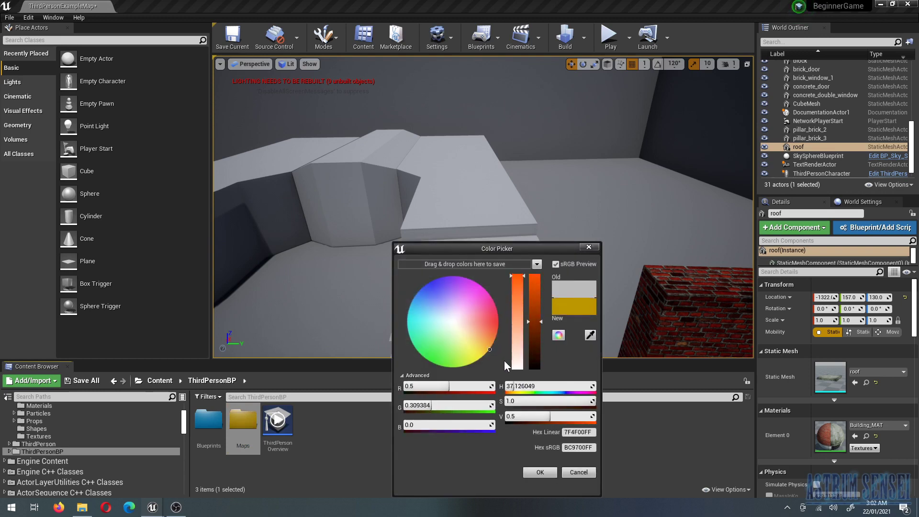
{"action": "left_click", "coordinate": [537, 476]}
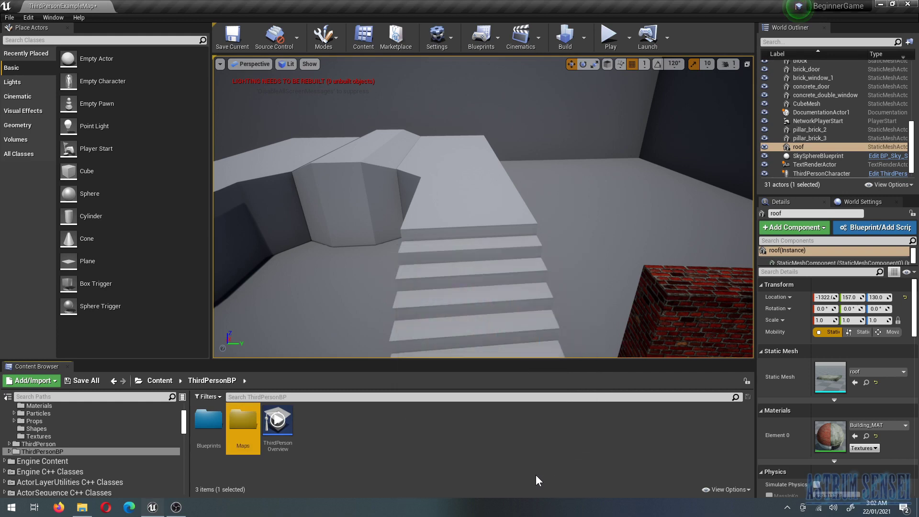
{"action": "left_click", "coordinate": [334, 437]}
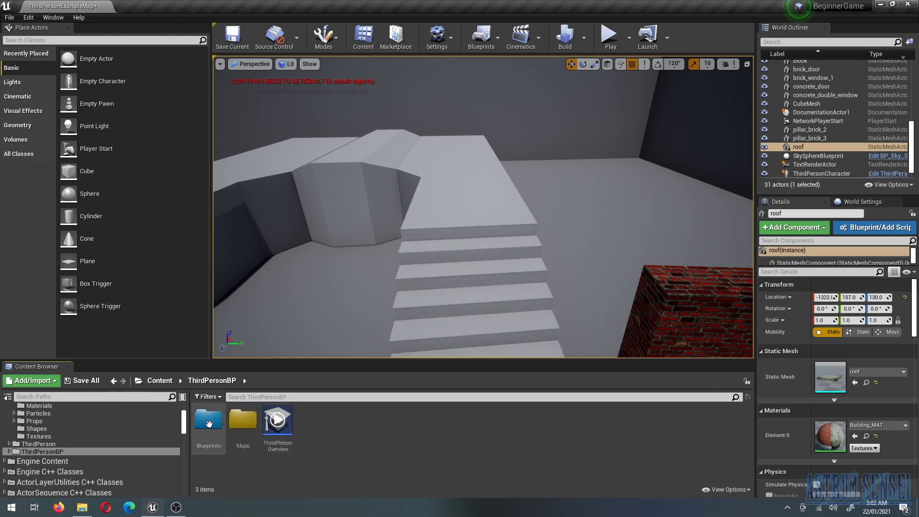
Open the StarterContent folder, then focus on the selected roof mesh and look over the building pieces placed around the character
{"action": "scroll", "coordinate": [117, 431], "scroll_direction": "up", "scroll_amount": 5}
{"action": "left_click", "coordinate": [117, 408]}
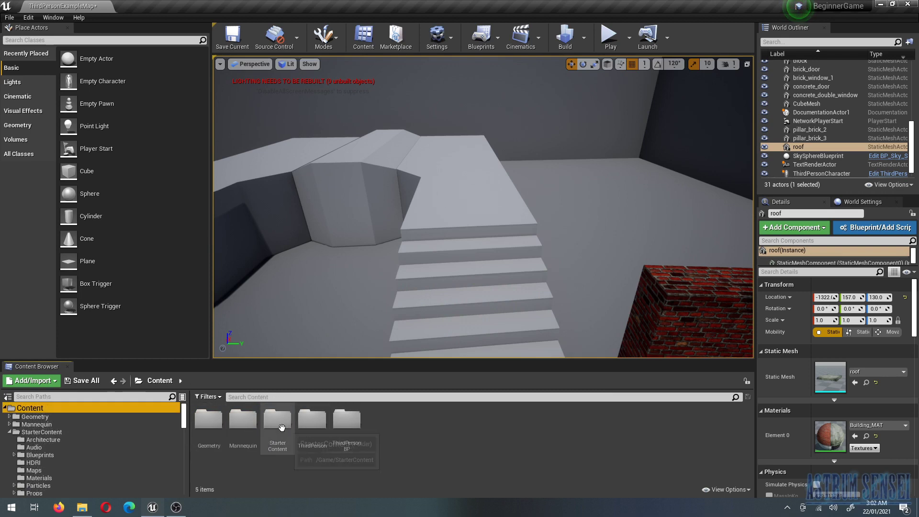
{"action": "double_click", "coordinate": [278, 421]}
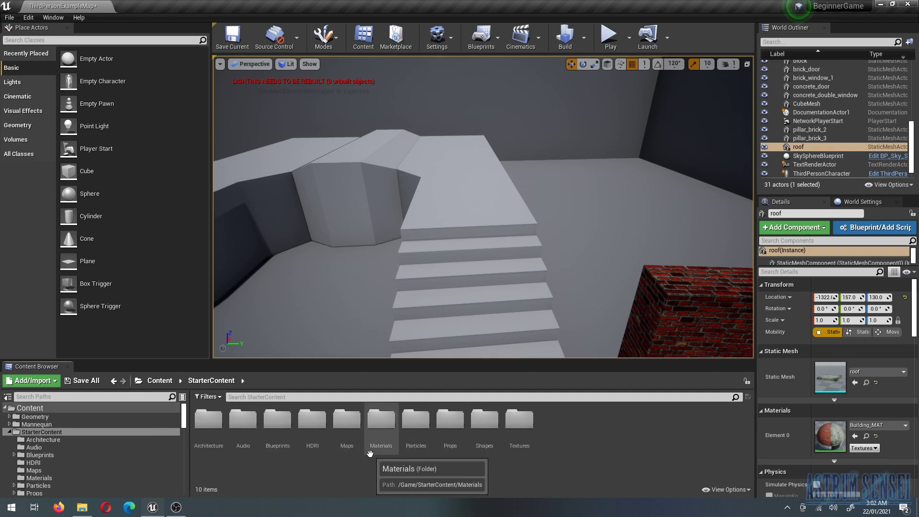
{"action": "key", "text": "f"}
{"action": "right_click_drag", "start_coordinate": [452, 234], "coordinate": [452, 234]}
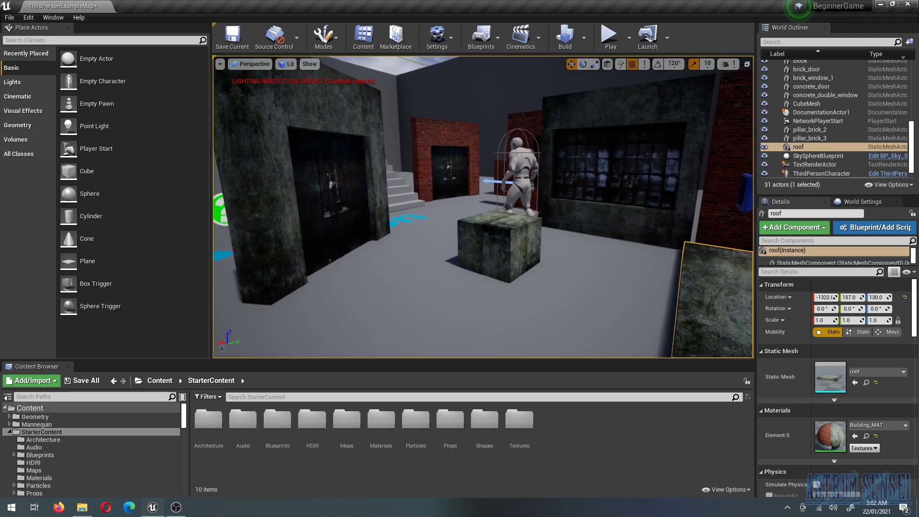